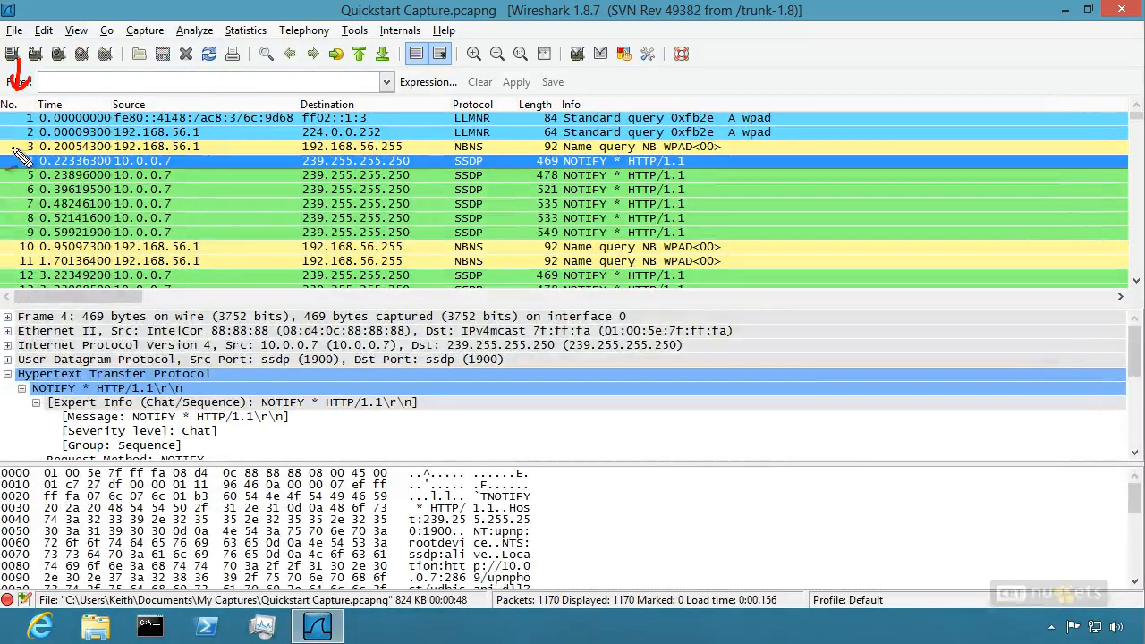
{"action": "left_click_drag", "start_coordinate": [82, 71], "coordinate": [82, 103]}
{"action": "mouse_move", "coordinate": [74, 89]}
{"action": "left_mouse_down"}
{"action": "mouse_move", "coordinate": [82, 102]}
{"action": "mouse_move", "coordinate": [90, 88]}
{"action": "left_mouse_up"}
{"action": "left_click_drag", "start_coordinate": [179, 71], "coordinate": [177, 103]}
{"action": "left_click_drag", "start_coordinate": [169, 89], "coordinate": [177, 103]}
{"action": "left_click_drag", "start_coordinate": [177, 103], "coordinate": [188, 90]}
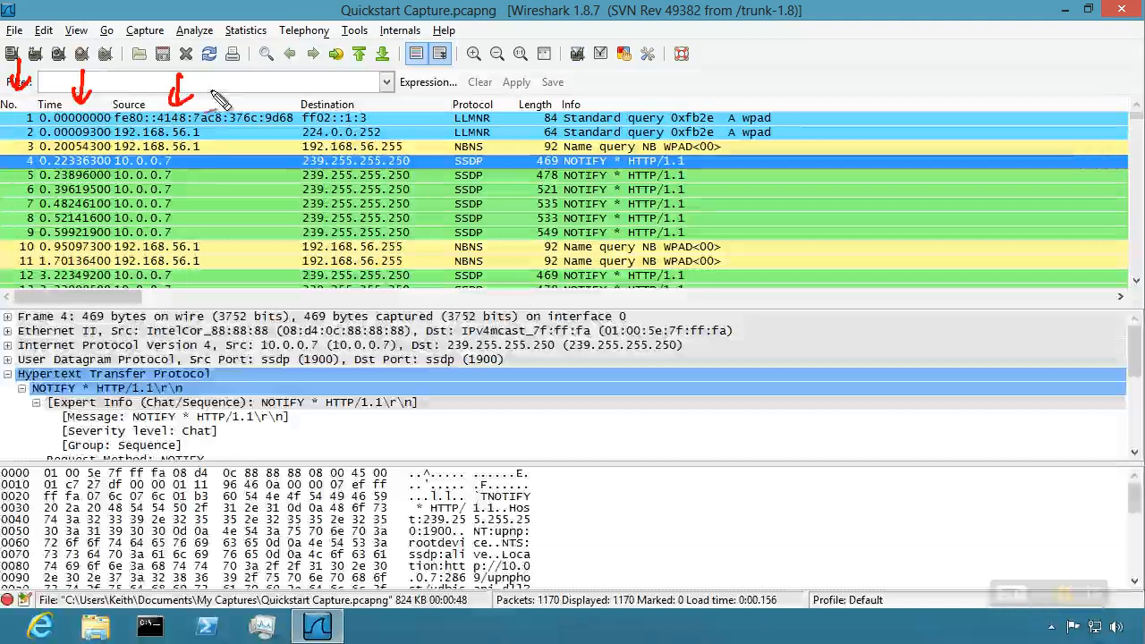
{"action": "left_click_drag", "start_coordinate": [342, 74], "coordinate": [339, 94]}
{"action": "left_click_drag", "start_coordinate": [331, 82], "coordinate": [339, 94]}
{"action": "left_click_drag", "start_coordinate": [339, 94], "coordinate": [353, 83]}
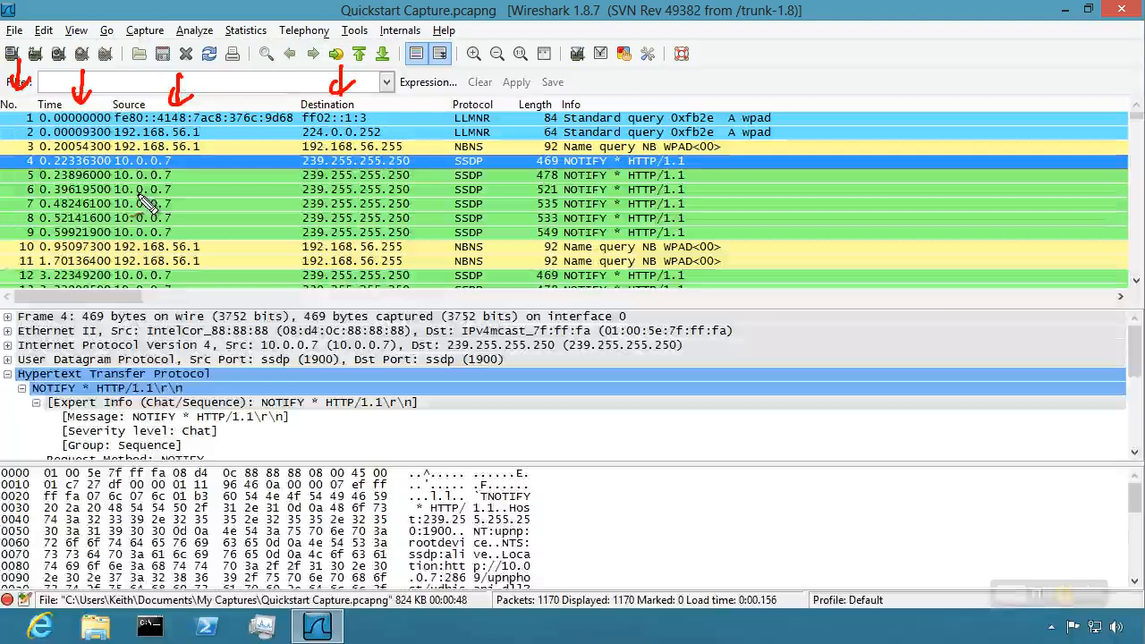
{"action": "left_click_drag", "start_coordinate": [469, 74], "coordinate": [468, 92]}
{"action": "left_click_drag", "start_coordinate": [461, 82], "coordinate": [539, 90]}
{"action": "left_click_drag", "start_coordinate": [533, 83], "coordinate": [548, 85]}
{"action": "left_click_drag", "start_coordinate": [613, 69], "coordinate": [613, 95]}
{"action": "left_click_drag", "start_coordinate": [606, 84], "coordinate": [620, 86]}
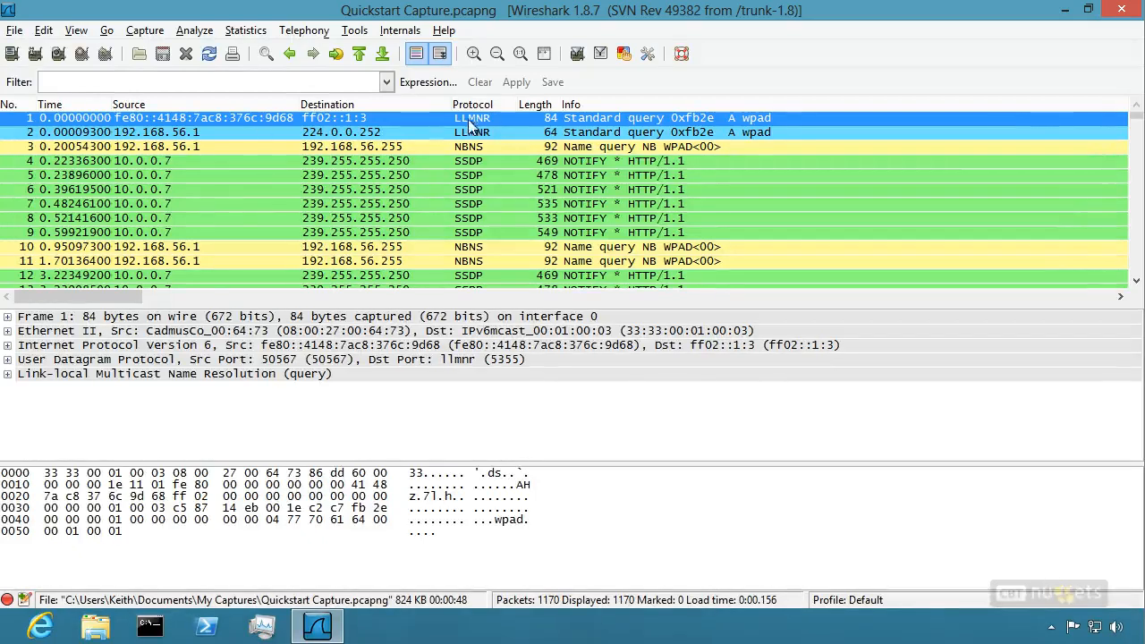
Sort the packet list by protocol in ascending order and select the first ARP packet at its start
{"action": "left_click", "coordinate": [492, 105]}
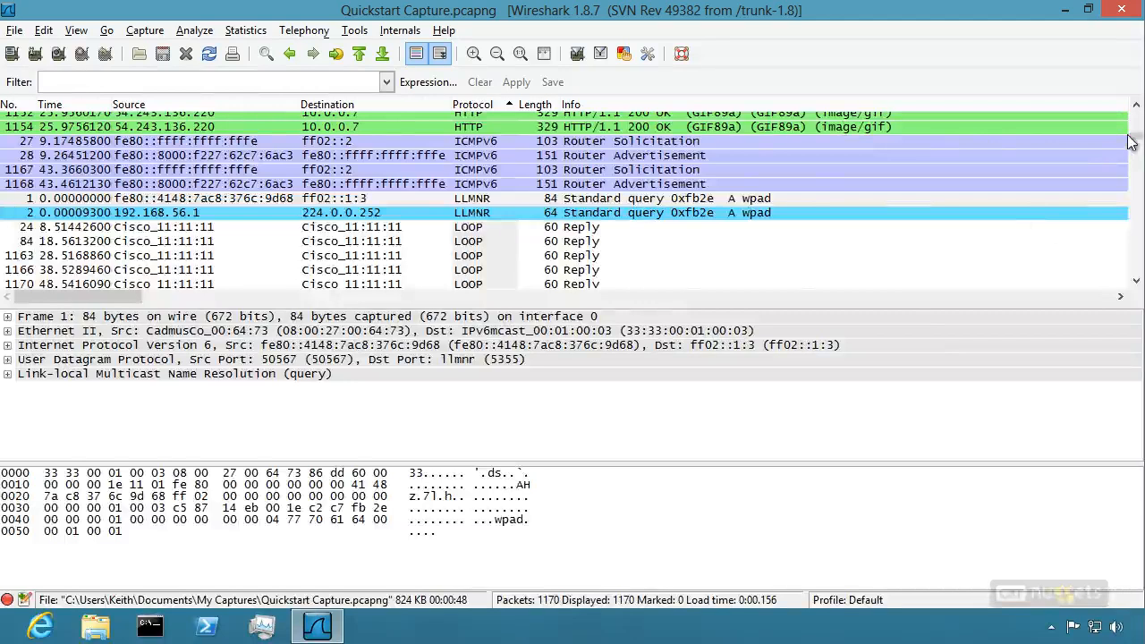
{"action": "left_click_drag", "start_coordinate": [1136, 134], "coordinate": [1136, 115]}
{"action": "left_click", "coordinate": [470, 122]}
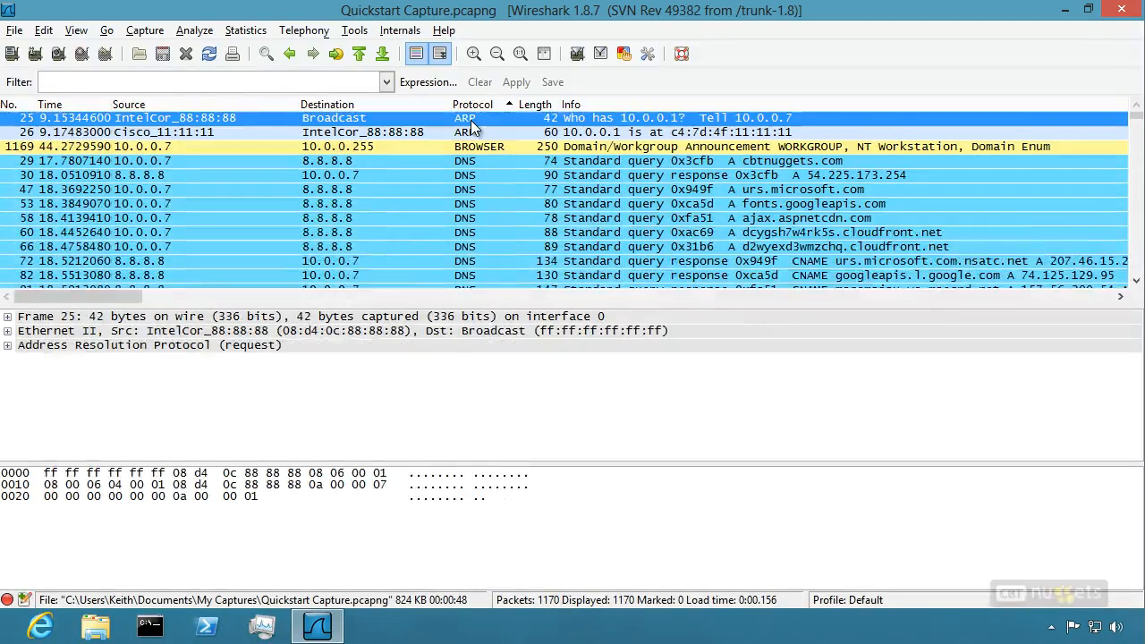
Reverse the protocol sort to descending order and view the start of the packet list
{"action": "left_click", "coordinate": [501, 107]}
{"action": "left_click", "coordinate": [501, 107]}
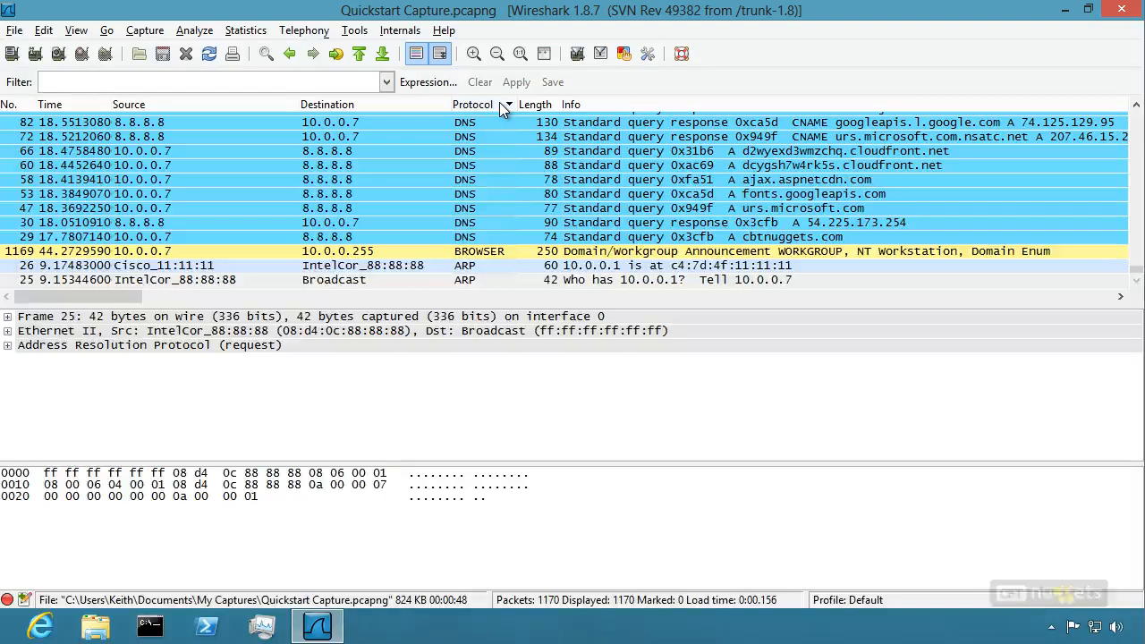
{"action": "left_click_drag", "start_coordinate": [1135, 270], "coordinate": [1135, 112]}
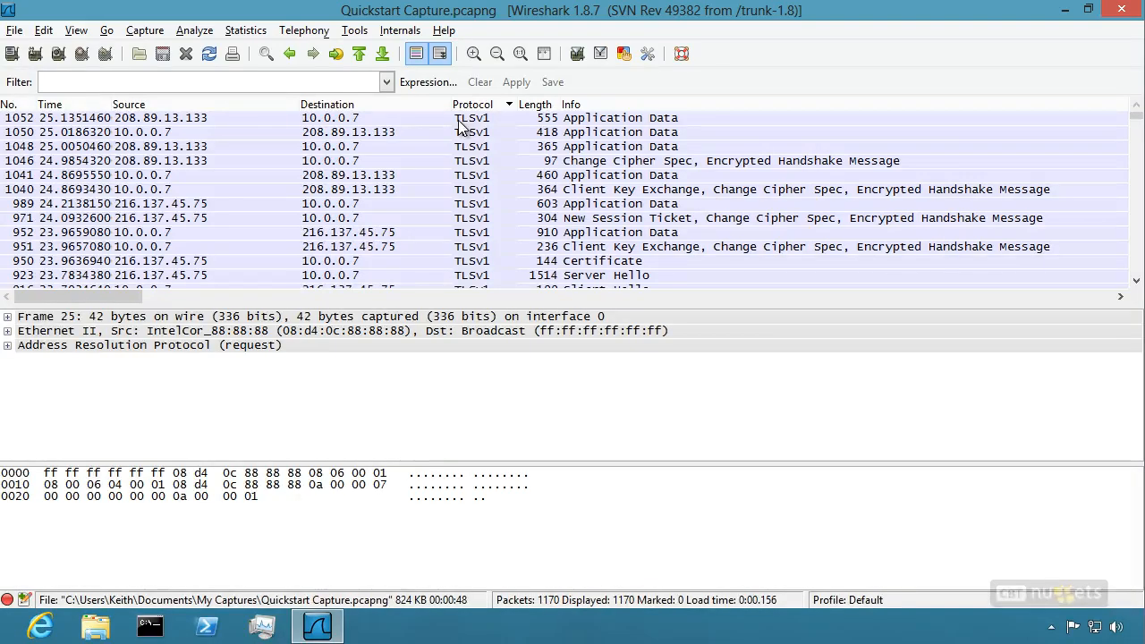
Sort the packet list by packet number in ascending order and select packet 1
{"action": "right_click", "coordinate": [19, 106]}
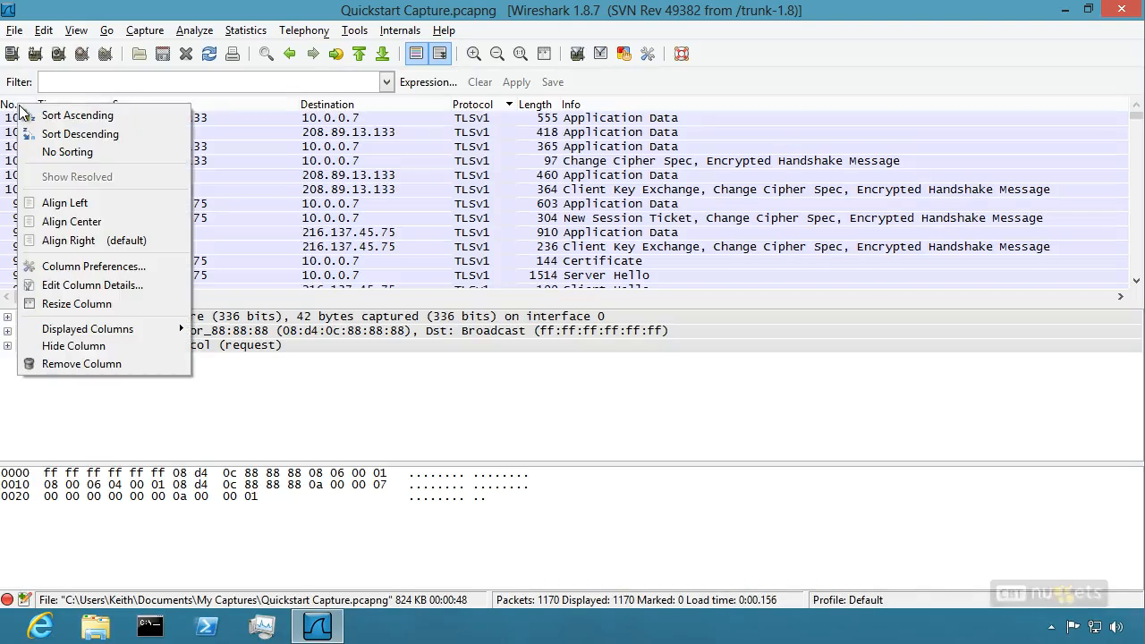
{"action": "left_click", "coordinate": [117, 114]}
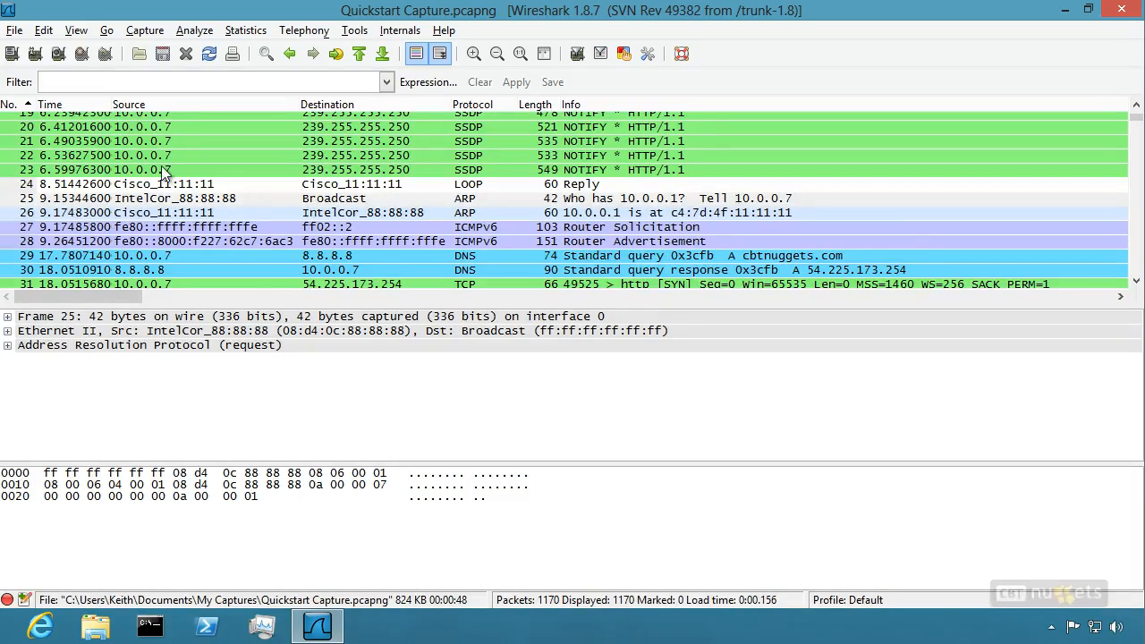
{"action": "scroll", "coordinate": [167, 173], "scroll_direction": "up", "scroll_amount": 6}
{"action": "left_click", "coordinate": [194, 121]}
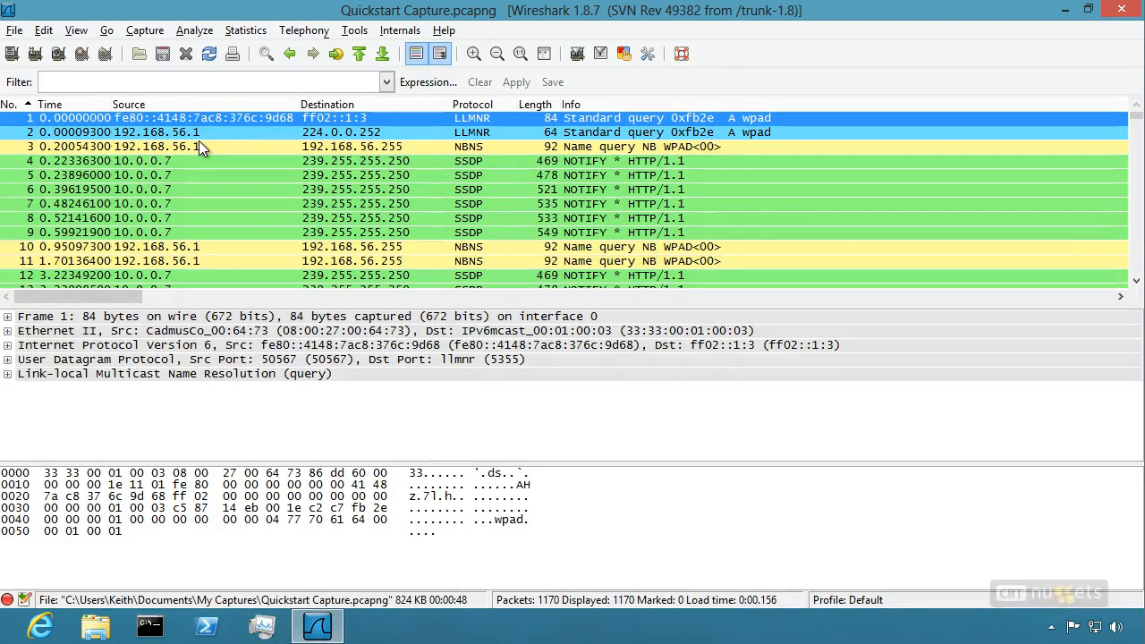
Move the Protocol column so that it sits between the Length and Info columns
{"action": "left_click", "coordinate": [481, 107]}
{"action": "left_click_drag", "start_coordinate": [481, 109], "coordinate": [553, 111]}
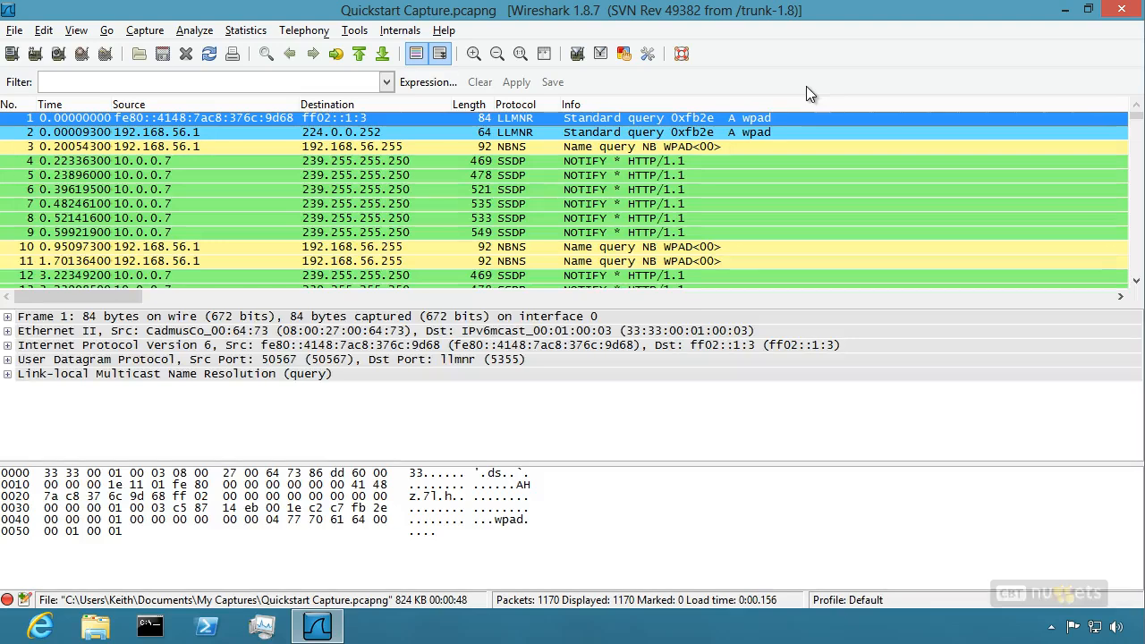
Hide the Length column, and bring it back by displaying all columns of the packet list
{"action": "right_click", "coordinate": [470, 106]}
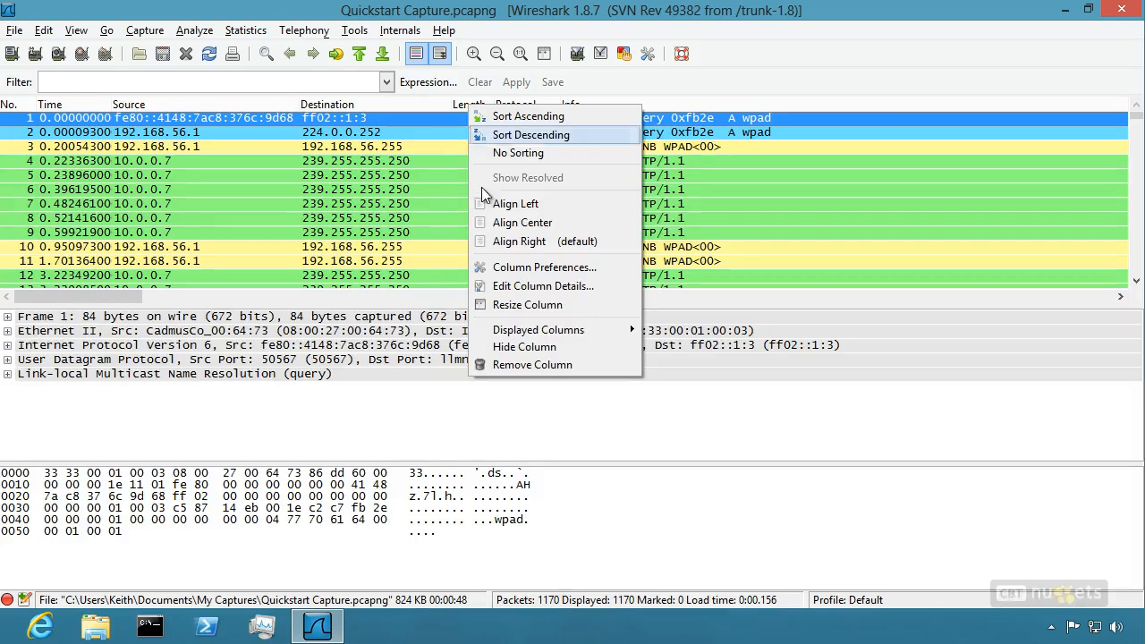
{"action": "left_click", "coordinate": [524, 347]}
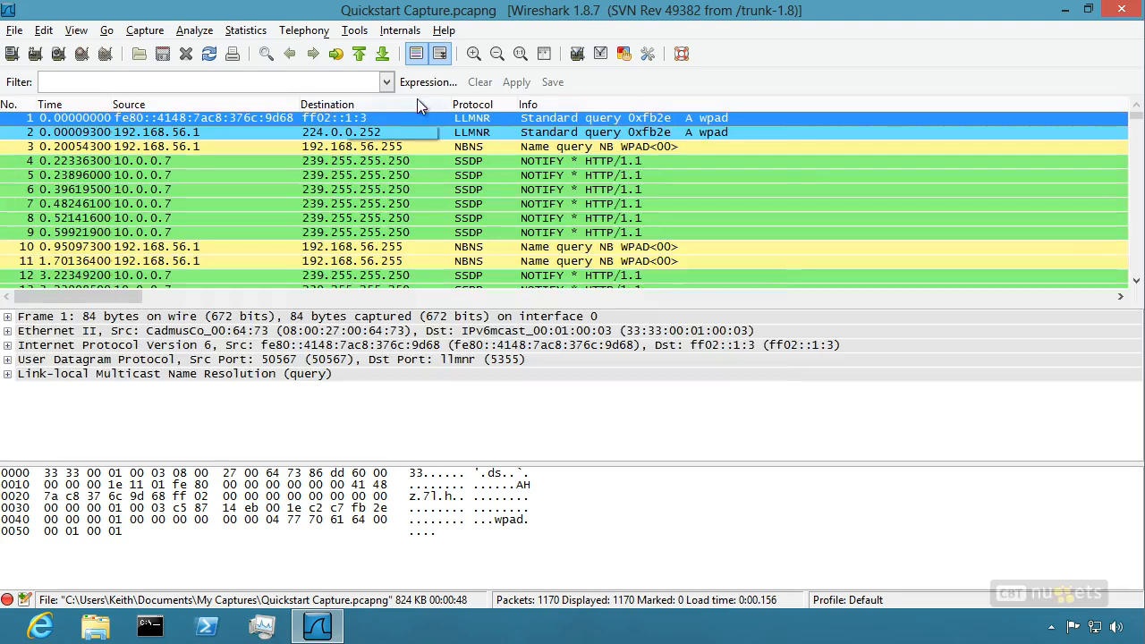
{"action": "right_click", "coordinate": [613, 101]}
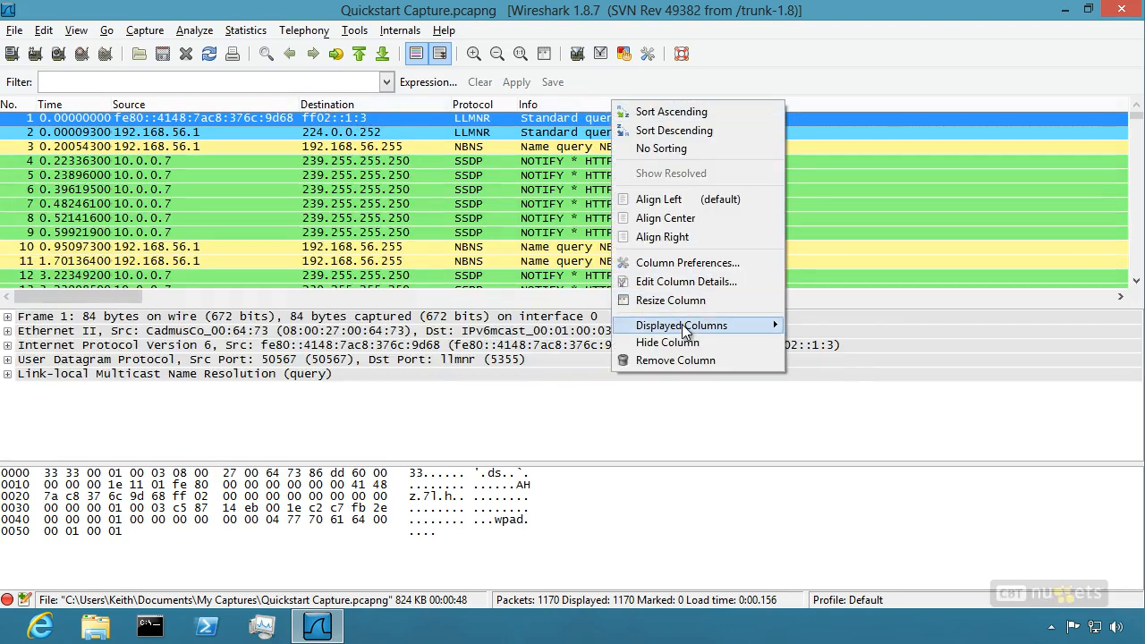
{"action": "mouse_move", "coordinate": [684, 331]}
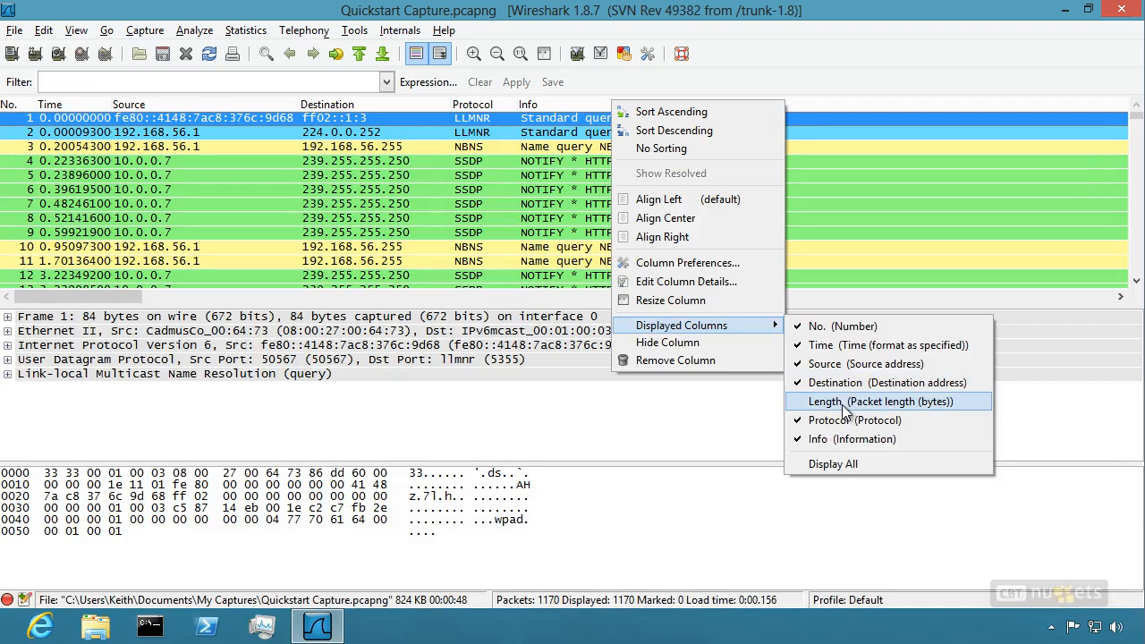
{"action": "left_click", "coordinate": [837, 466]}
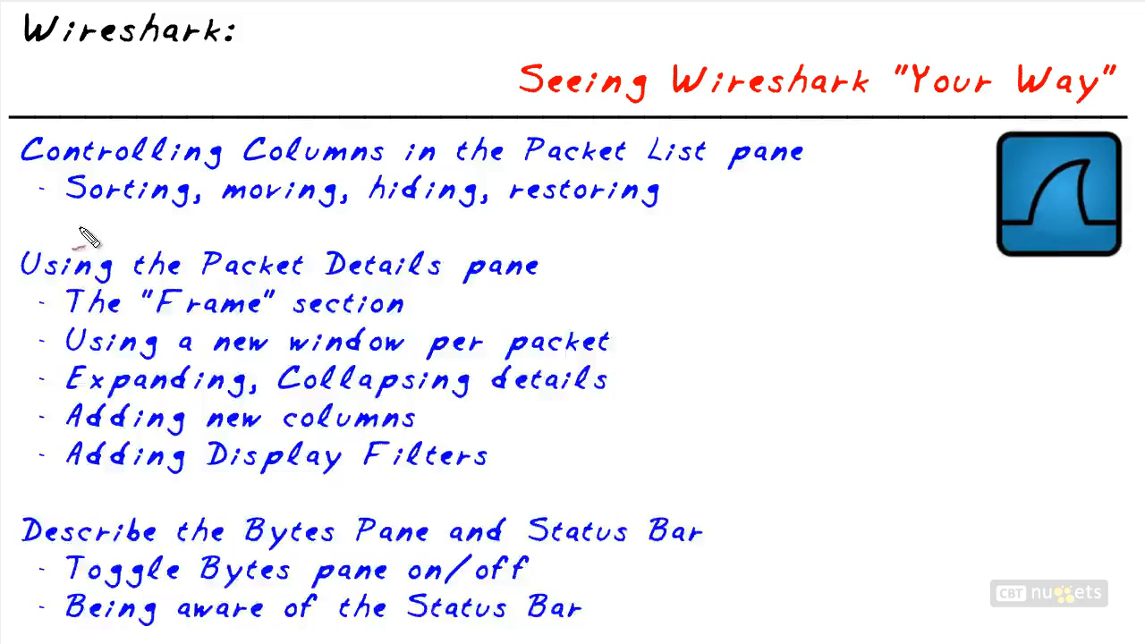
{"action": "mouse_move", "coordinate": [74, 242]}
{"action": "left_mouse_down"}
{"action": "mouse_move", "coordinate": [107, 215]}
{"action": "mouse_move", "coordinate": [106, 227]}
{"action": "left_mouse_up"}
{"action": "left_click_drag", "start_coordinate": [236, 233], "coordinate": [267, 212]}
{"action": "left_click_drag", "start_coordinate": [237, 215], "coordinate": [267, 225]}
{"action": "left_click_drag", "start_coordinate": [365, 233], "coordinate": [410, 211]}
{"action": "left_click_drag", "start_coordinate": [386, 213], "coordinate": [414, 218]}
{"action": "mouse_move", "coordinate": [507, 234]}
{"action": "left_mouse_down"}
{"action": "mouse_move", "coordinate": [549, 211]}
{"action": "mouse_move", "coordinate": [552, 220]}
{"action": "left_mouse_up"}
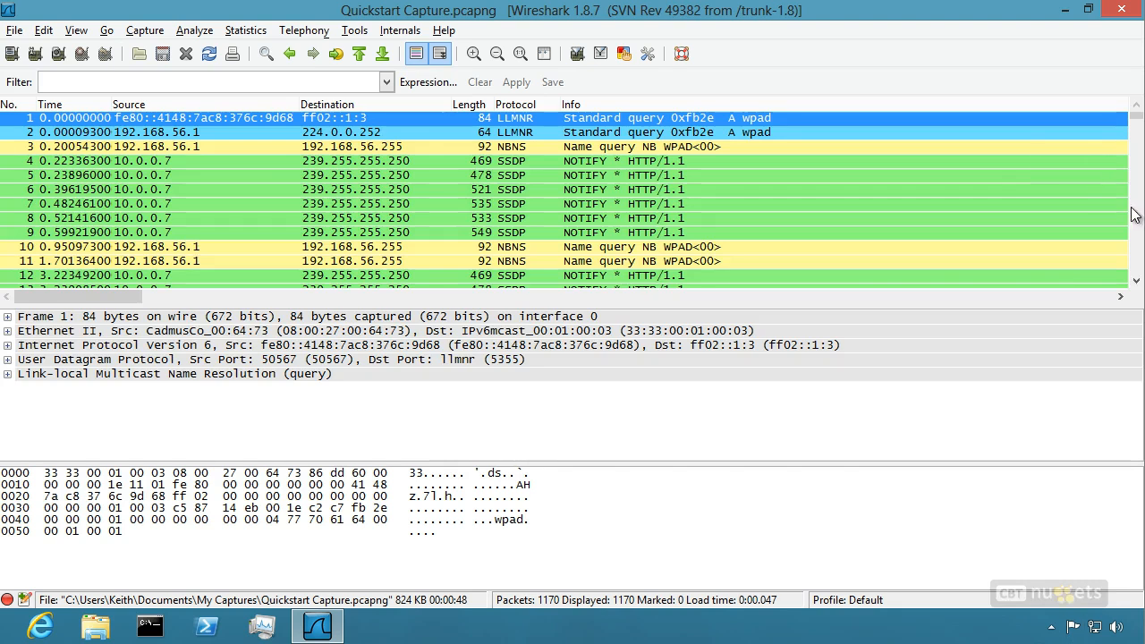
Select the HTTP GET request, packet 37, in the packet list
{"action": "left_click", "coordinate": [1136, 281]}
{"action": "scroll", "coordinate": [1136, 281], "scroll_direction": "down", "scroll_amount": 6}
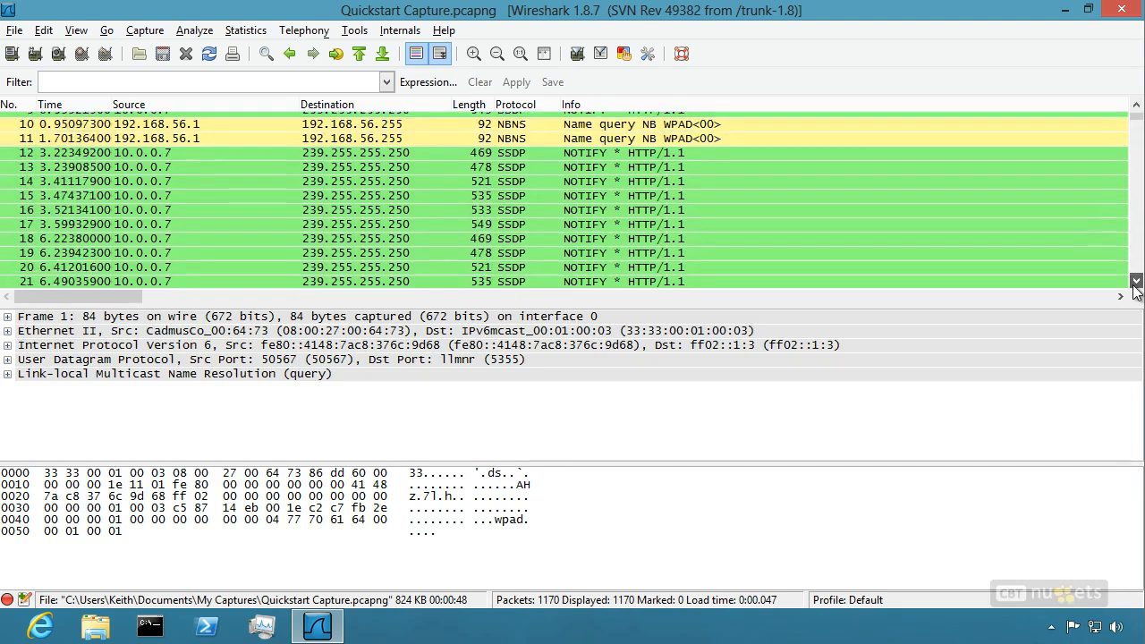
{"action": "scroll", "coordinate": [1136, 288], "scroll_direction": "down", "scroll_amount": 1}
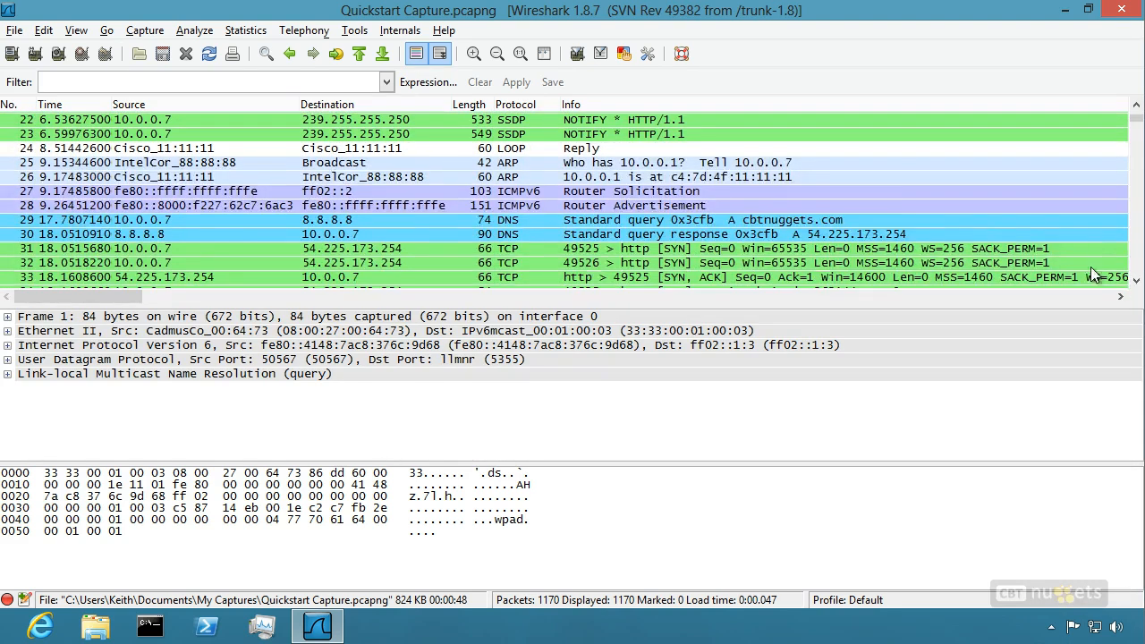
{"action": "scroll", "coordinate": [1138, 284], "scroll_direction": "down", "scroll_amount": 1}
{"action": "scroll", "coordinate": [1137, 285], "scroll_direction": "down", "scroll_amount": 2}
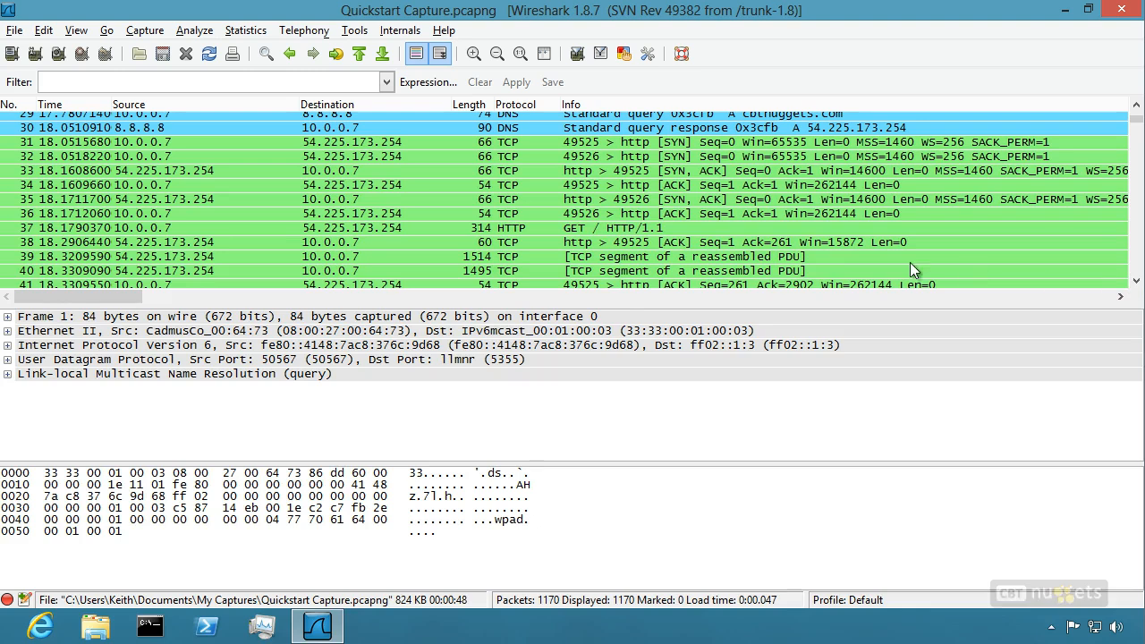
{"action": "left_click", "coordinate": [564, 228]}
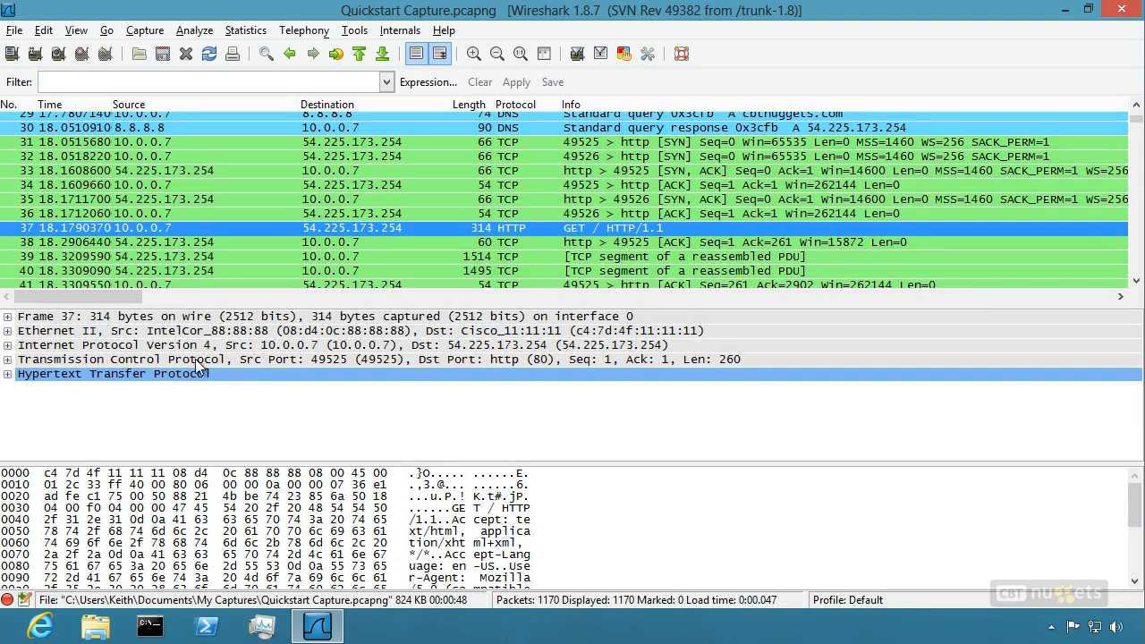
Enlarge the packet details pane by shrinking the packet list to about three rows around packet 37
{"action": "left_click_drag", "start_coordinate": [349, 306], "coordinate": [351, 258]}
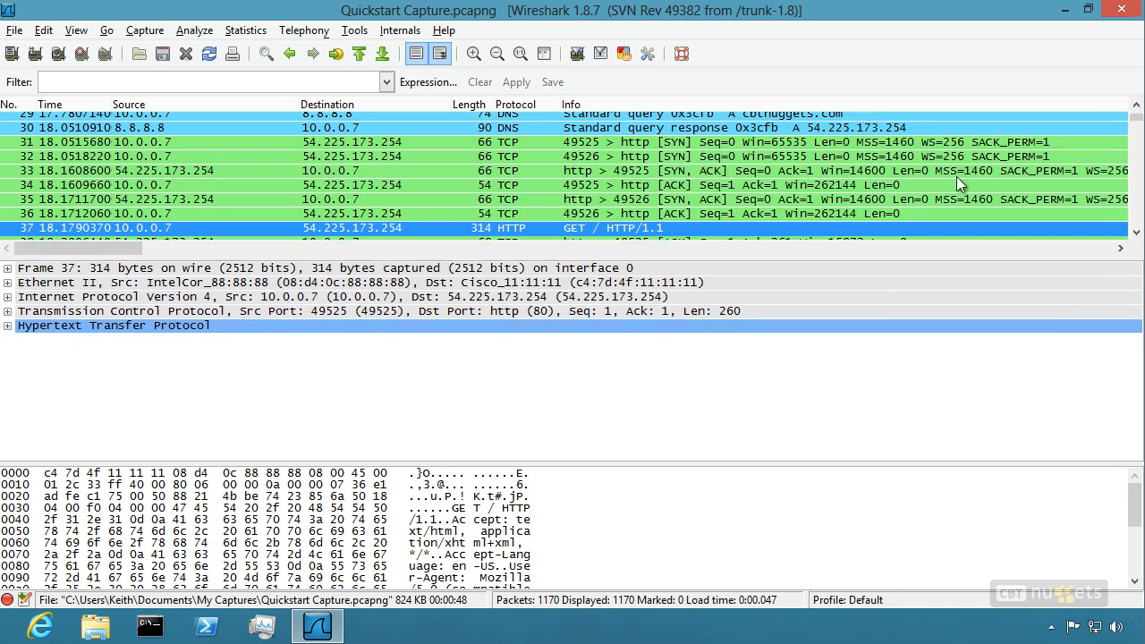
{"action": "left_click", "coordinate": [1137, 233]}
{"action": "left_click", "coordinate": [1136, 237]}
{"action": "left_click_drag", "start_coordinate": [459, 255], "coordinate": [460, 158]}
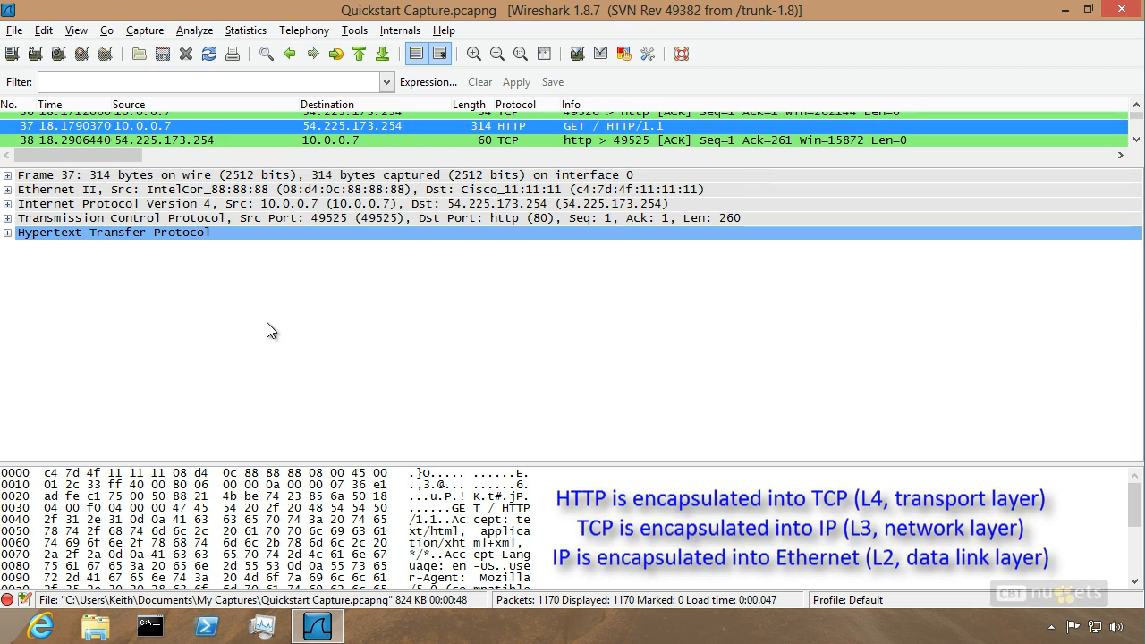
Expand the Hypertext Transfer Protocol section of packet 37 to examine its request fields, and collapse it again
{"action": "left_click", "coordinate": [7, 233]}
{"action": "left_click", "coordinate": [7, 234]}
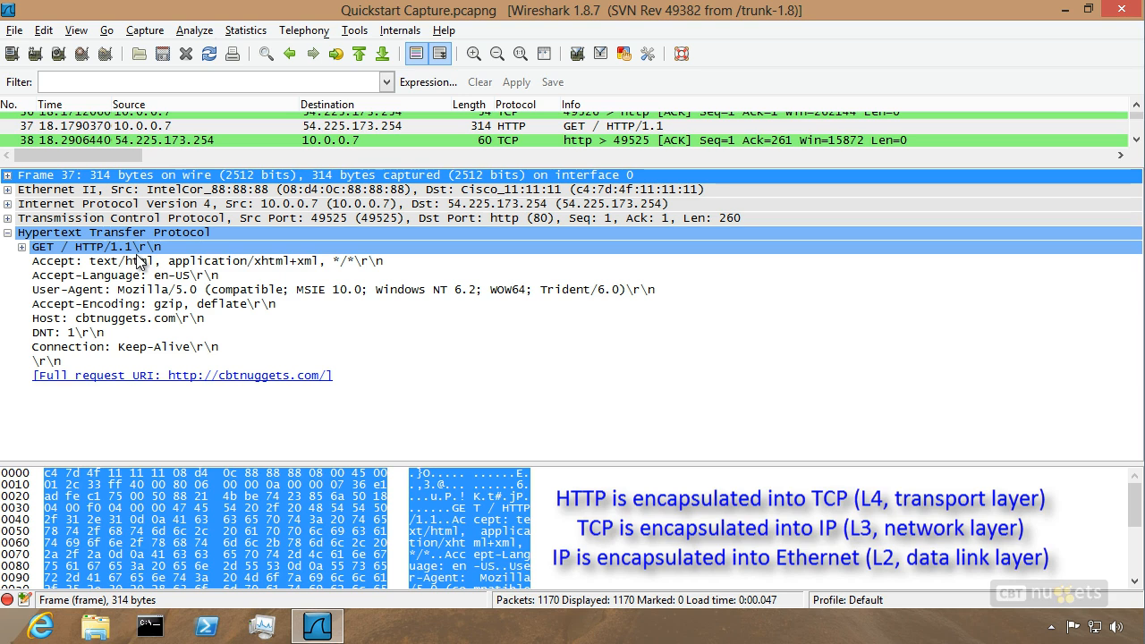
{"action": "left_click", "coordinate": [8, 233]}
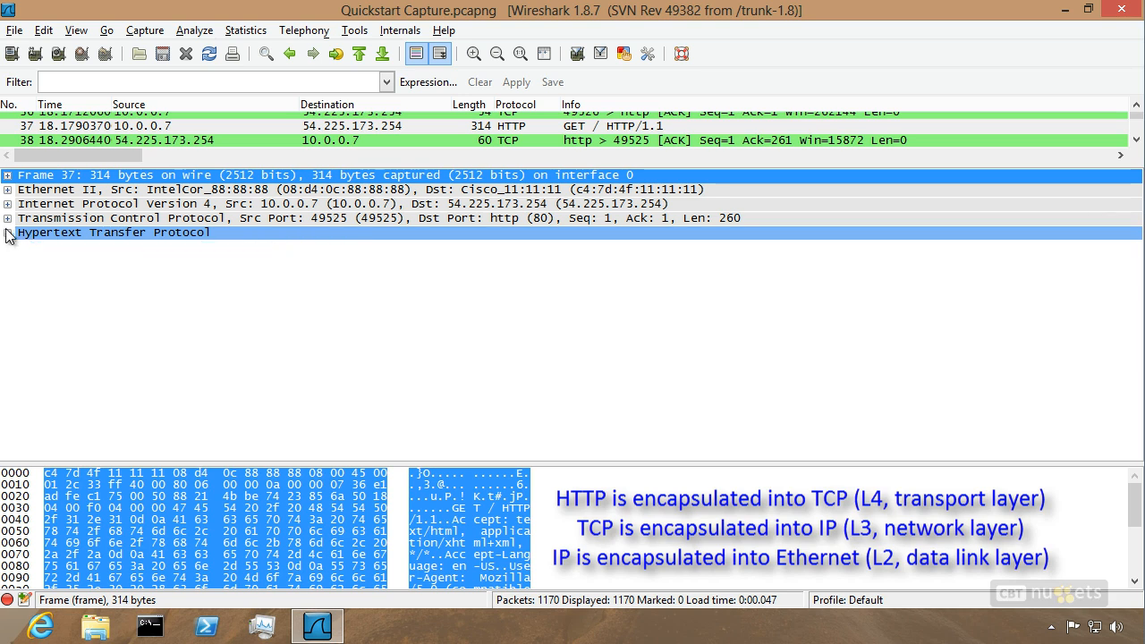
Examine the Transmission Control Protocol and Internet Protocol Version 4 sections of packet 37, expanding and collapsing each in turn
{"action": "left_click", "coordinate": [7, 220]}
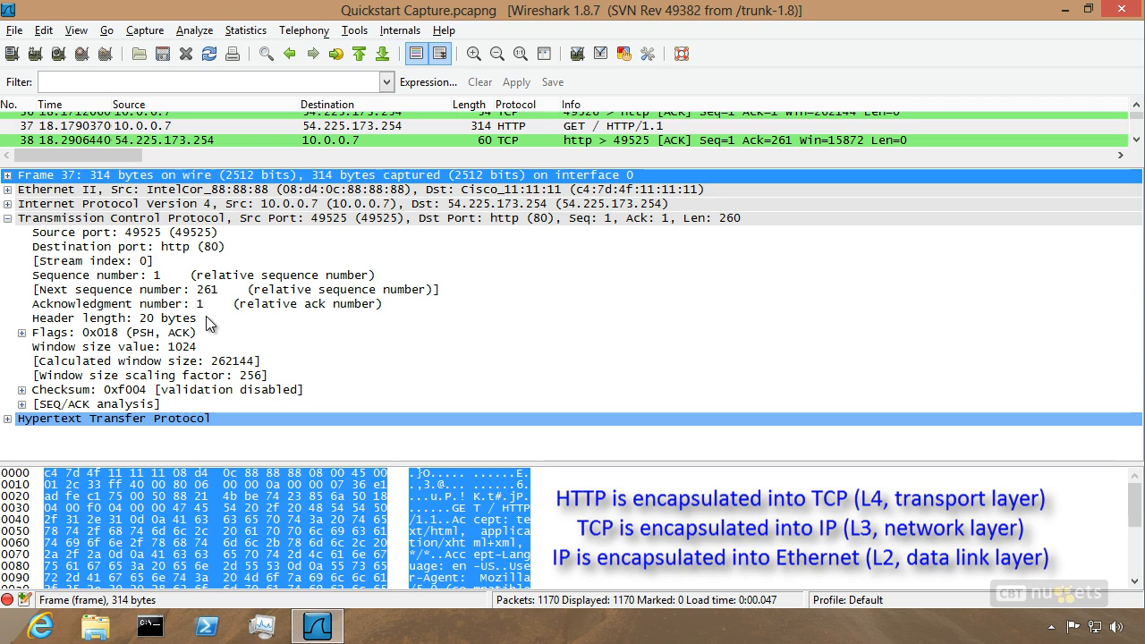
{"action": "left_click", "coordinate": [7, 219]}
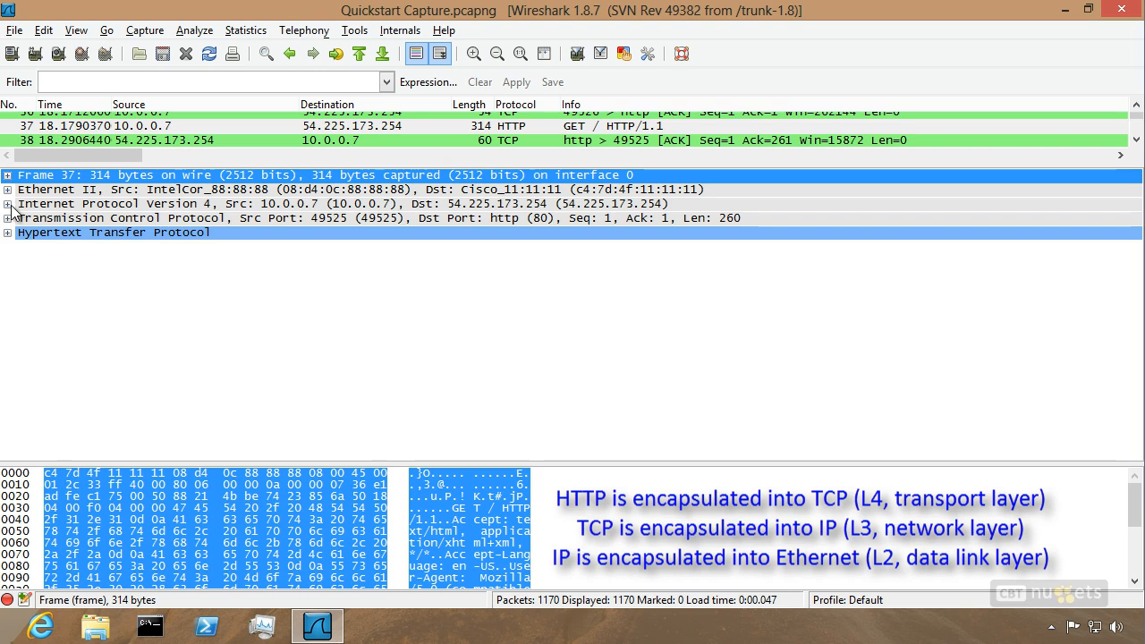
{"action": "left_click", "coordinate": [8, 204]}
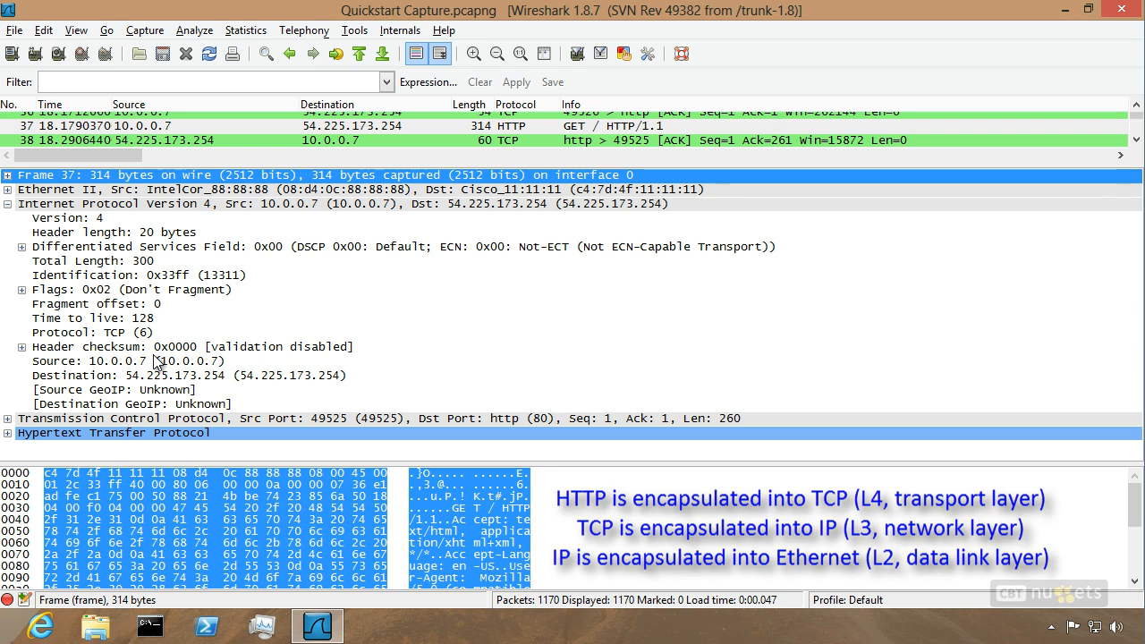
{"action": "left_click", "coordinate": [7, 204]}
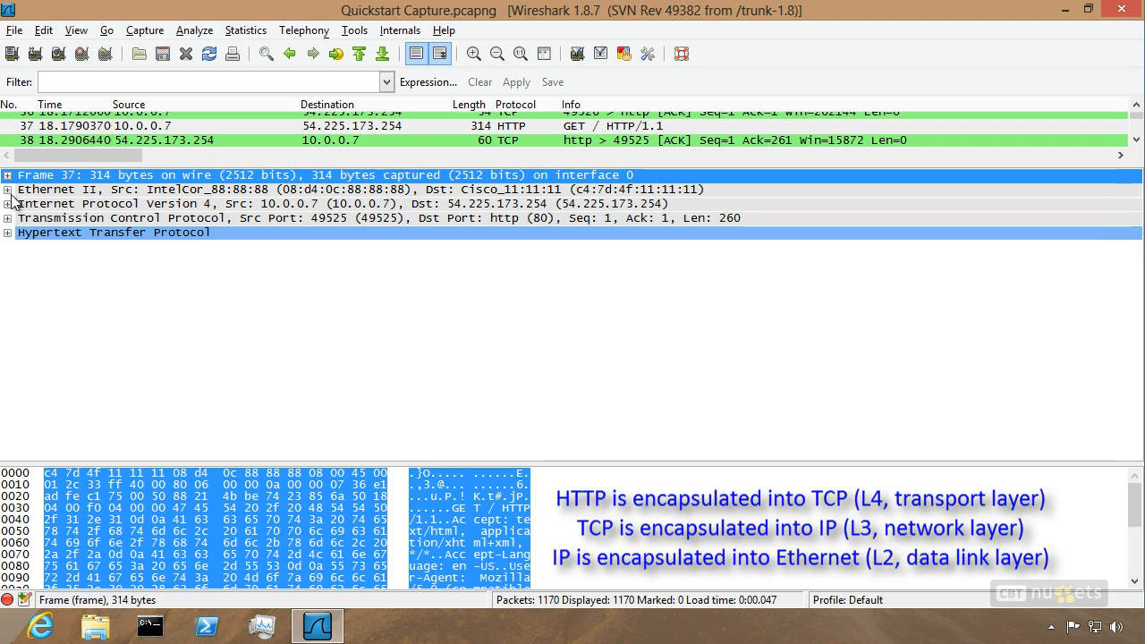
Examine the Ethernet II section of packet 37 and collapse it, and expand the Frame section instead
{"action": "left_click", "coordinate": [7, 189]}
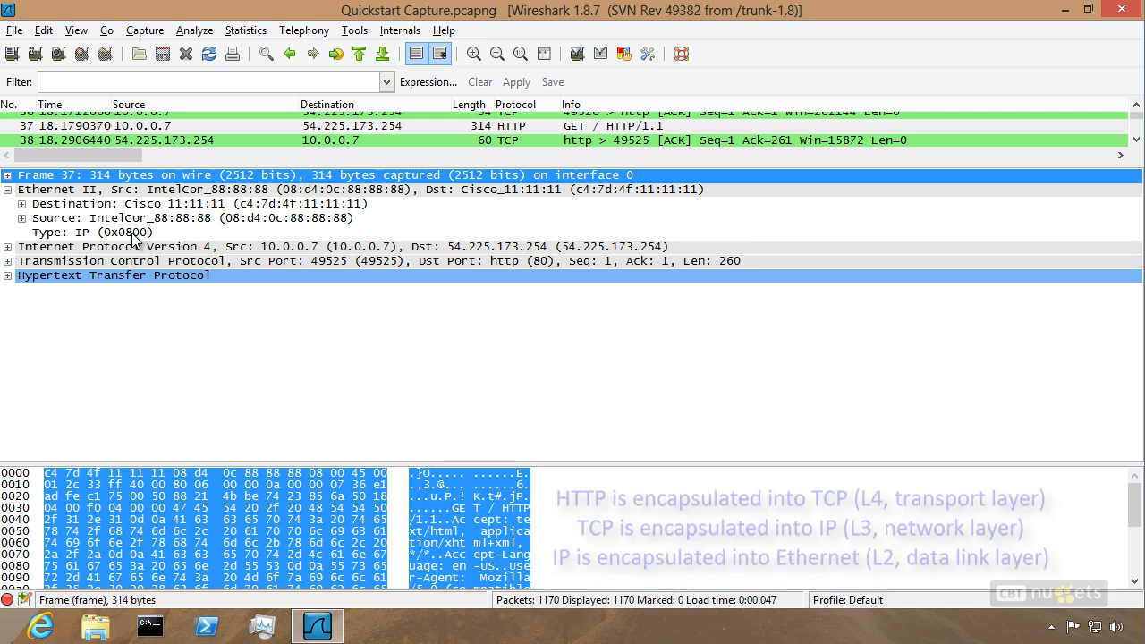
{"action": "left_click", "coordinate": [8, 190]}
{"action": "left_click", "coordinate": [8, 175]}
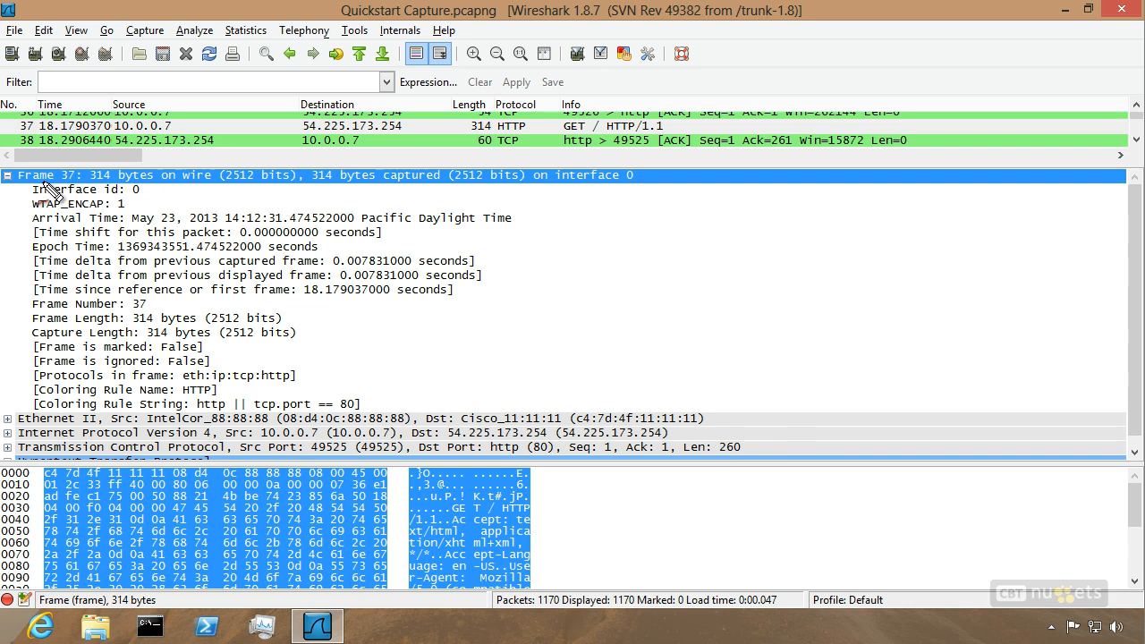
{"action": "left_click_drag", "start_coordinate": [757, 447], "coordinate": [805, 453]}
{"action": "left_click_drag", "start_coordinate": [824, 442], "coordinate": [830, 453]}
{"action": "left_click_drag", "start_coordinate": [824, 442], "coordinate": [834, 441]}
{"action": "left_click_drag", "start_coordinate": [822, 447], "coordinate": [917, 439]}
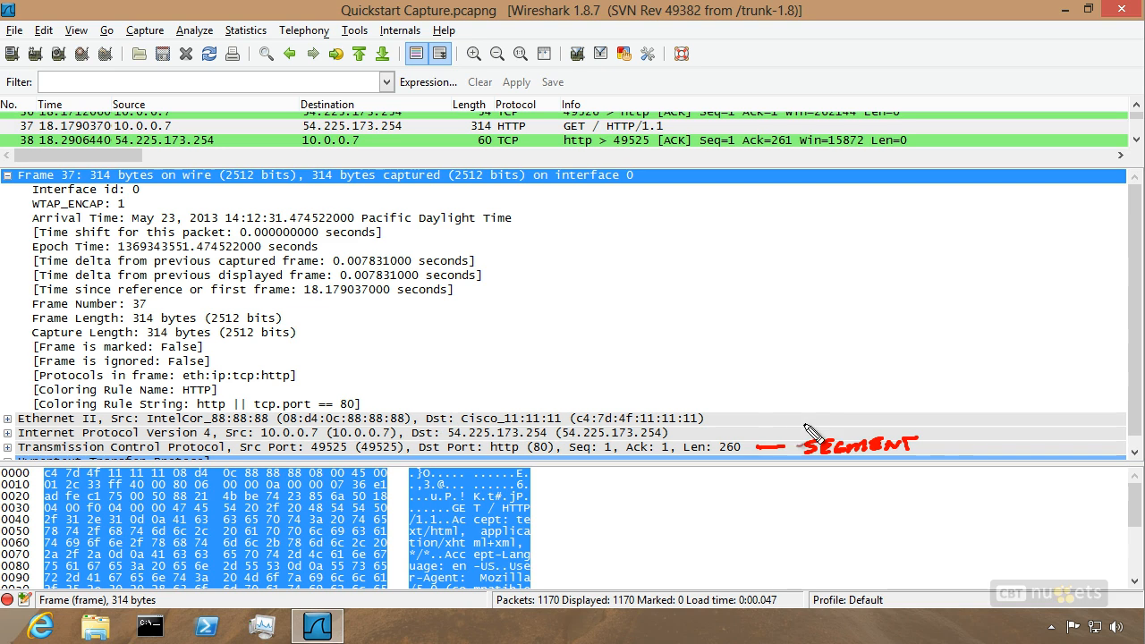
{"action": "mouse_move", "coordinate": [757, 430]}
{"action": "left_mouse_down"}
{"action": "mouse_move", "coordinate": [998, 437]}
{"action": "mouse_move", "coordinate": [1027, 428]}
{"action": "left_mouse_up"}
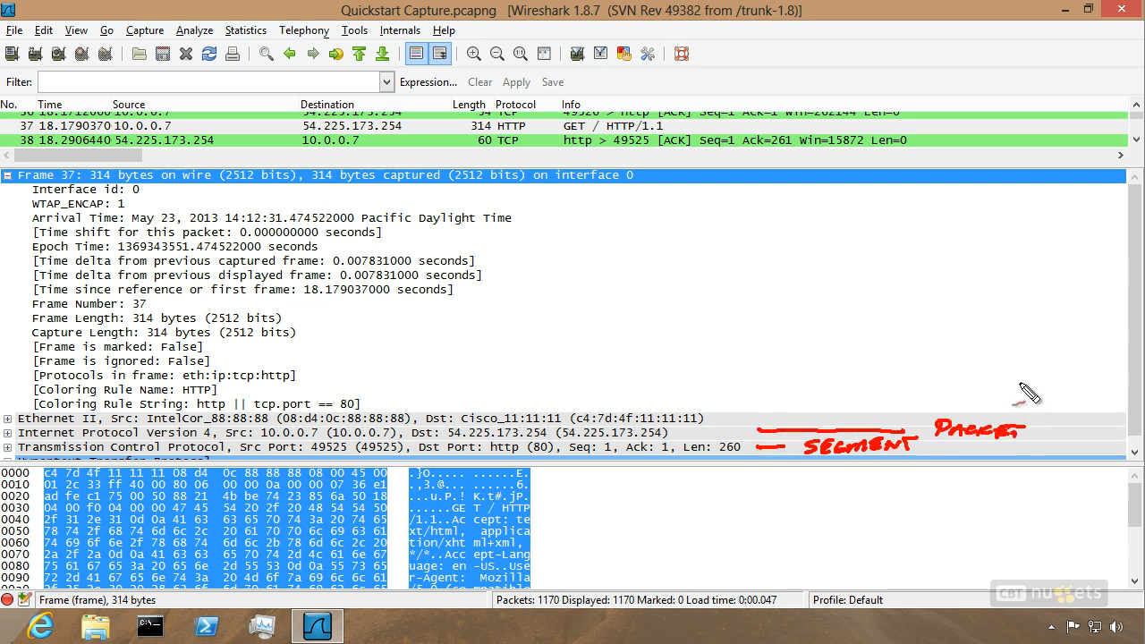
{"action": "left_click_drag", "start_coordinate": [706, 417], "coordinate": [1097, 417]}
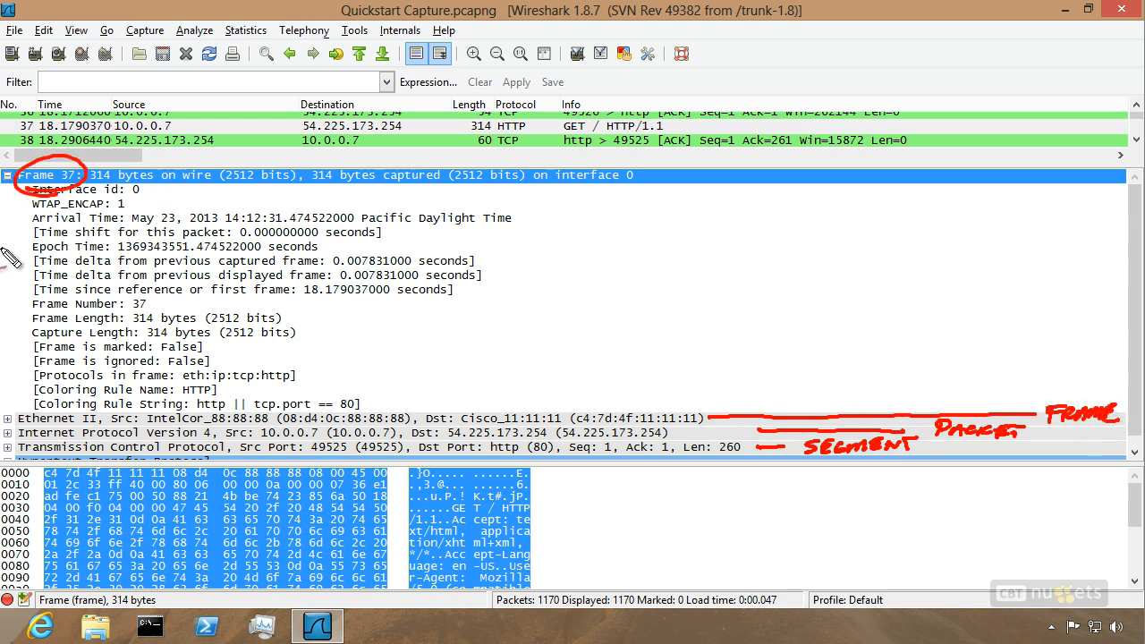
{"action": "left_click_drag", "start_coordinate": [1, 250], "coordinate": [28, 200]}
{"action": "left_click_drag", "start_coordinate": [6, 212], "coordinate": [24, 227]}
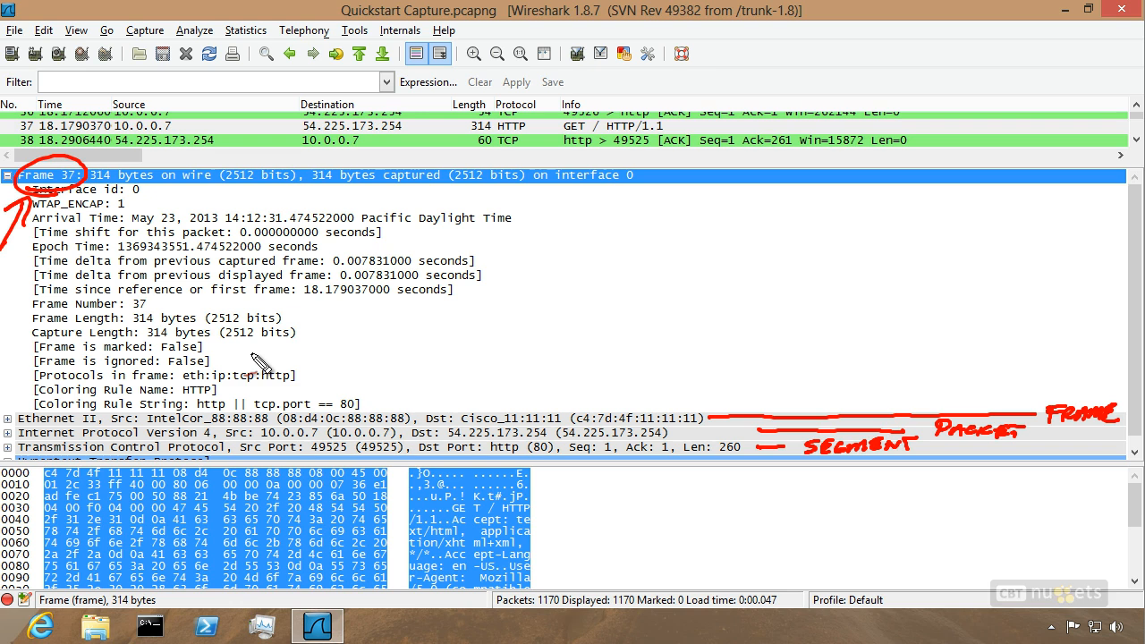
Examine the expanded Frame section of packet 37, including its time, length, marked and ignored flags, protocols in frame, and coloring rule fields
{"action": "left_click_drag", "start_coordinate": [20, 236], "coordinate": [9, 240]}
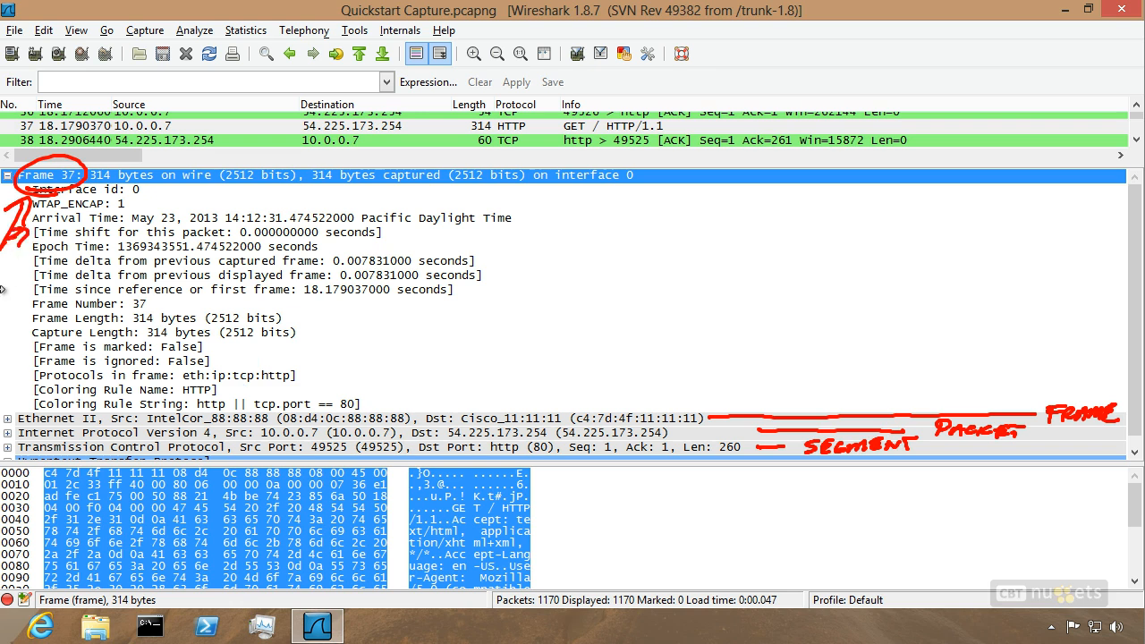
{"action": "mouse_move", "coordinate": [8, 333]}
{"action": "left_mouse_down"}
{"action": "mouse_move", "coordinate": [30, 320]}
{"action": "mouse_move", "coordinate": [27, 352]}
{"action": "mouse_move", "coordinate": [9, 360]}
{"action": "mouse_move", "coordinate": [22, 390]}
{"action": "left_mouse_up"}
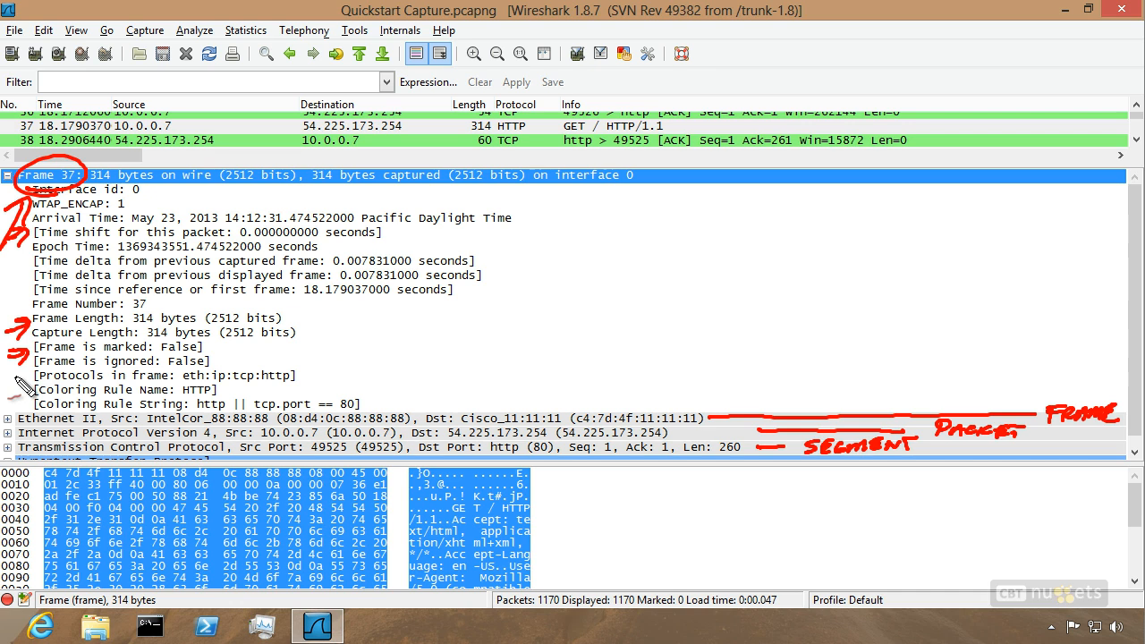
{"action": "left_click_drag", "start_coordinate": [3, 386], "coordinate": [188, 383]}
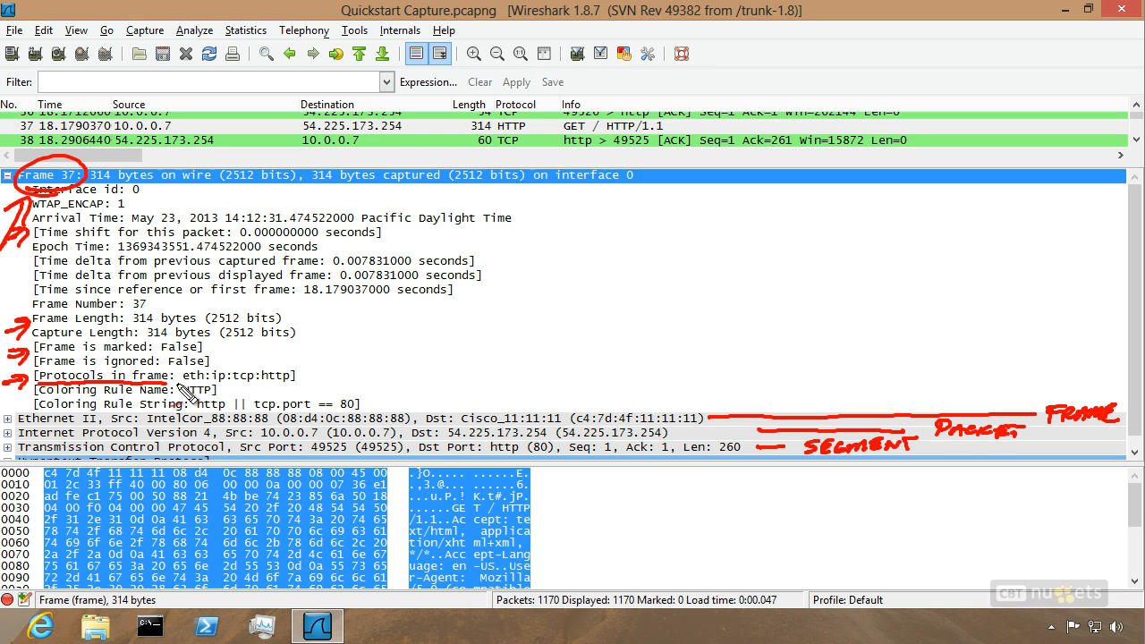
{"action": "mouse_move", "coordinate": [271, 385]}
{"action": "left_mouse_down"}
{"action": "mouse_move", "coordinate": [292, 384]}
{"action": "mouse_move", "coordinate": [220, 391]}
{"action": "left_mouse_up"}
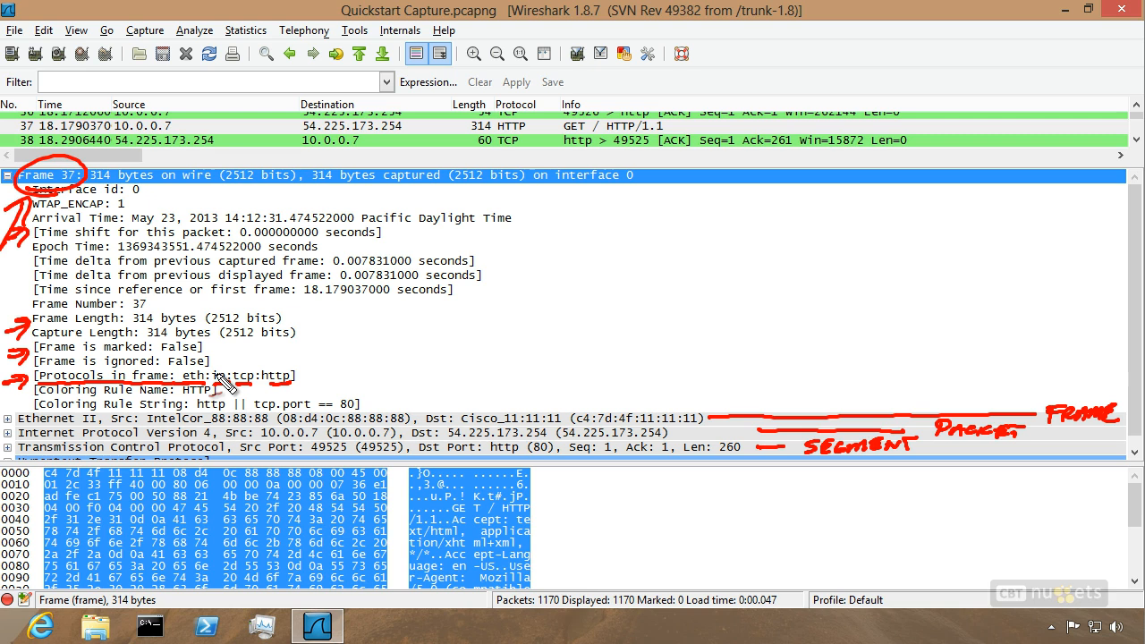
{"action": "mouse_move", "coordinate": [41, 384]}
{"action": "left_mouse_down"}
{"action": "mouse_move", "coordinate": [28, 386]}
{"action": "mouse_move", "coordinate": [38, 408]}
{"action": "mouse_move", "coordinate": [79, 411]}
{"action": "mouse_move", "coordinate": [288, 412]}
{"action": "mouse_move", "coordinate": [382, 393]}
{"action": "mouse_move", "coordinate": [282, 385]}
{"action": "left_mouse_up"}
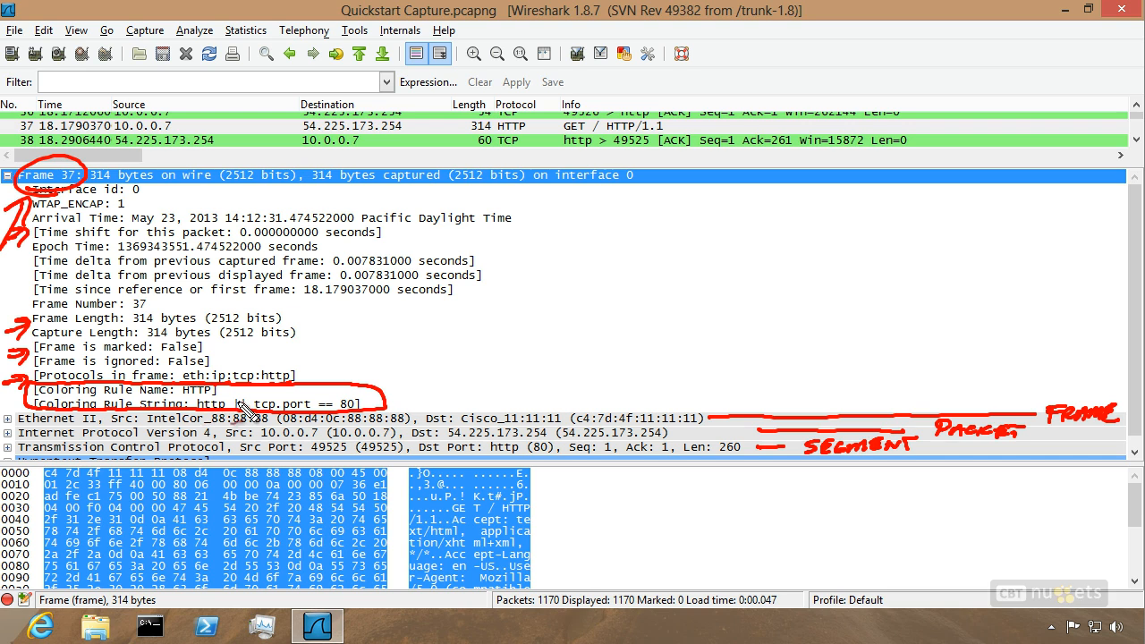
{"action": "left_click_drag", "start_coordinate": [226, 137], "coordinate": [214, 140]}
{"action": "left_click_drag", "start_coordinate": [431, 366], "coordinate": [413, 394]}
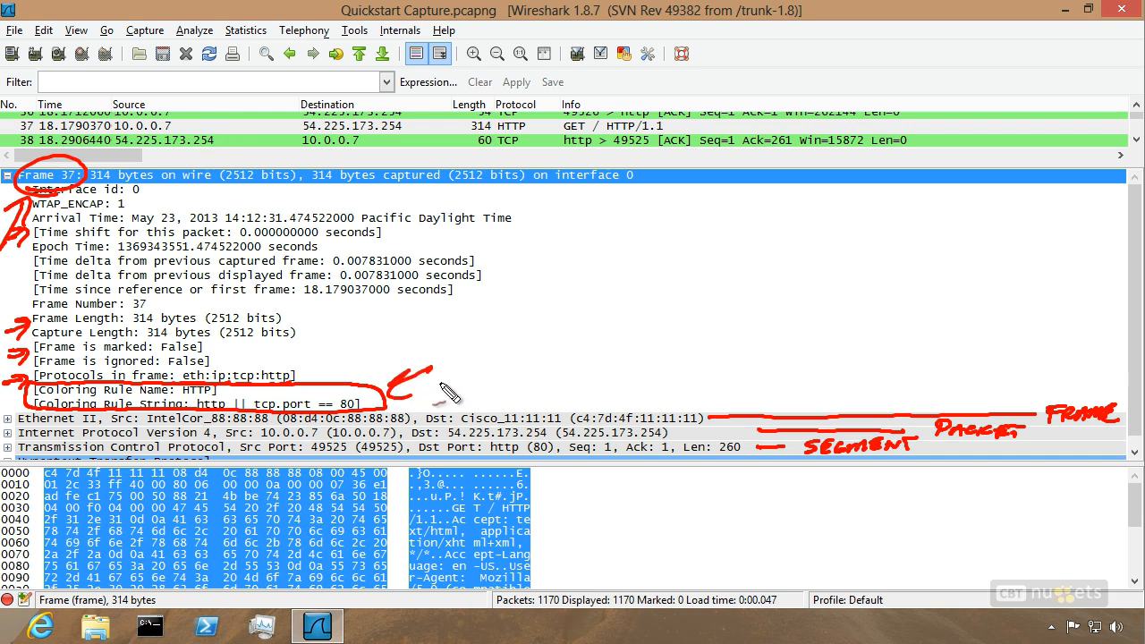
{"action": "mouse_move", "coordinate": [465, 176]}
{"action": "left_mouse_down"}
{"action": "mouse_move", "coordinate": [586, 313]}
{"action": "mouse_move", "coordinate": [467, 394]}
{"action": "left_mouse_up"}
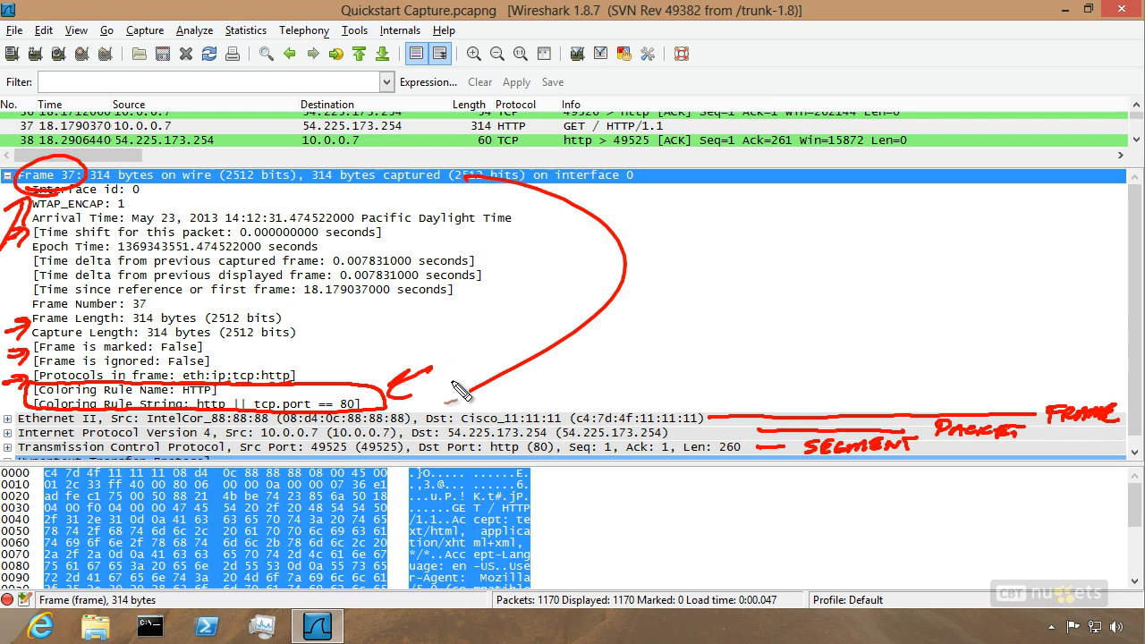
{"action": "key", "text": "Escape"}
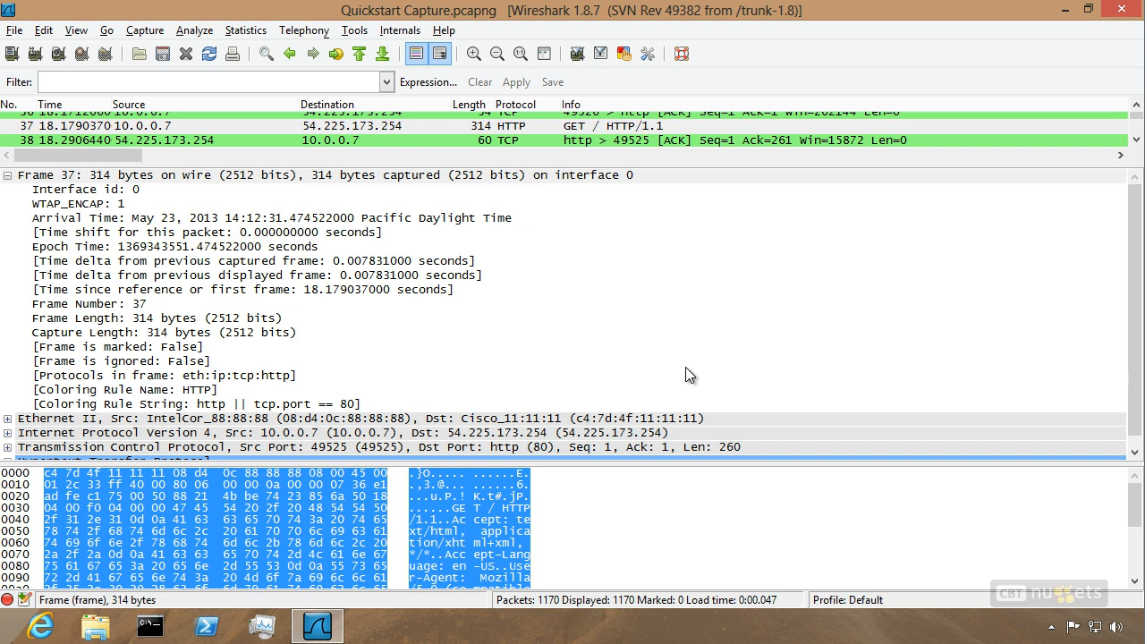
Open packet 37 in its own window, move and enlarge that window to view the full details, and close it
{"action": "double_click", "coordinate": [65, 127]}
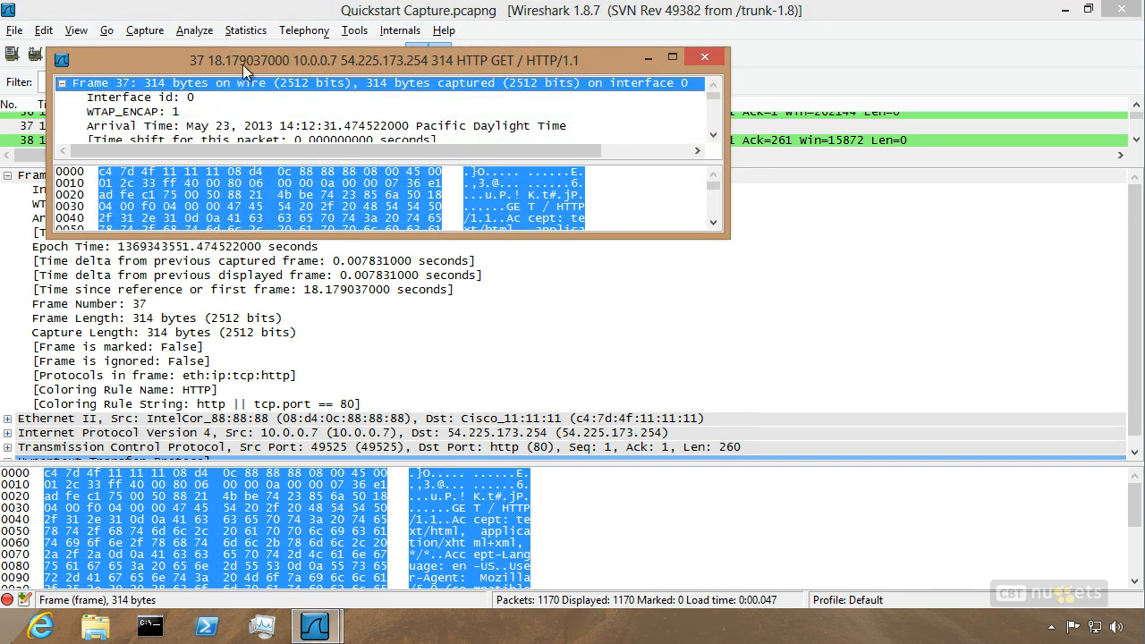
{"action": "left_click_drag", "start_coordinate": [240, 48], "coordinate": [258, 39]}
{"action": "left_click_drag", "start_coordinate": [740, 216], "coordinate": [1123, 561]}
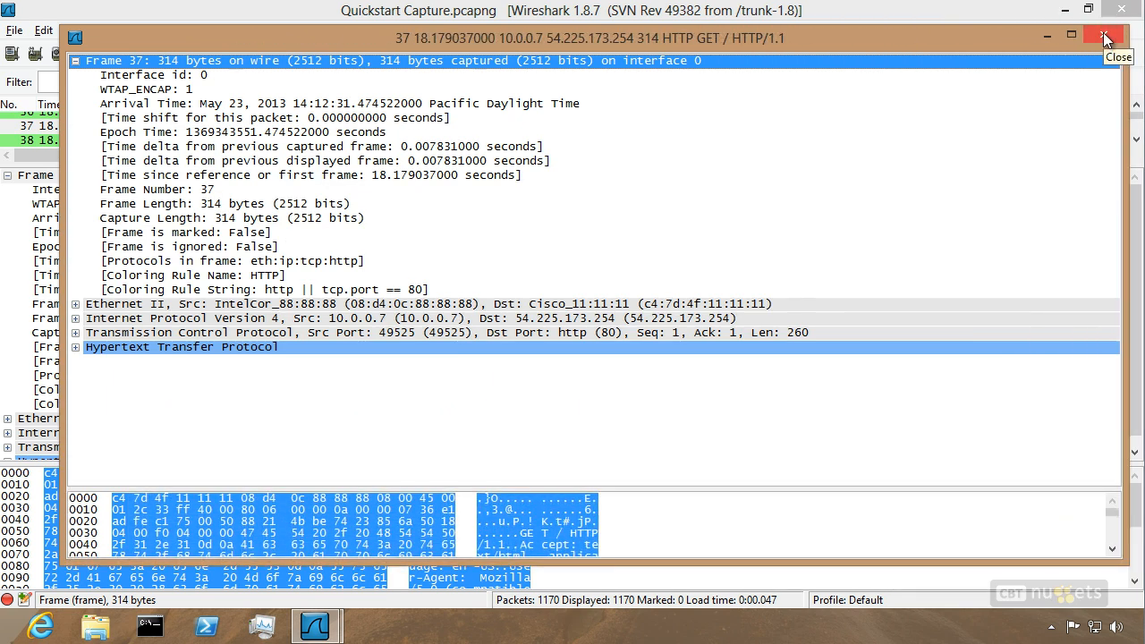
{"action": "left_click", "coordinate": [1107, 39]}
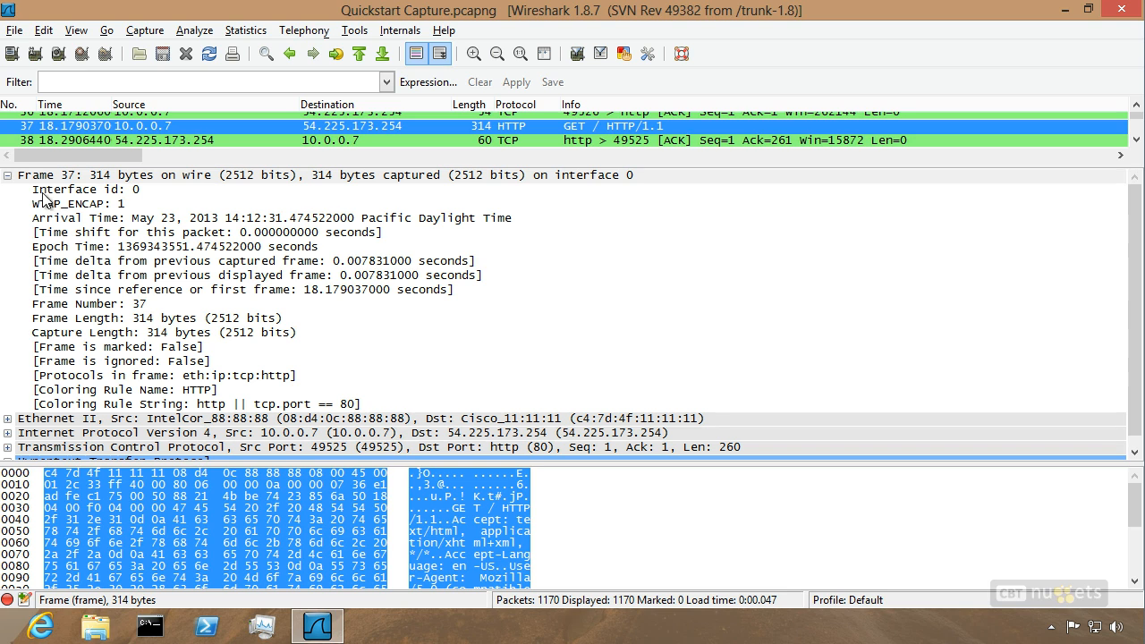
Collapse the Frame section of packet 37, and expand the Ethernet II section briefly before collapsing it again
{"action": "left_click", "coordinate": [7, 176]}
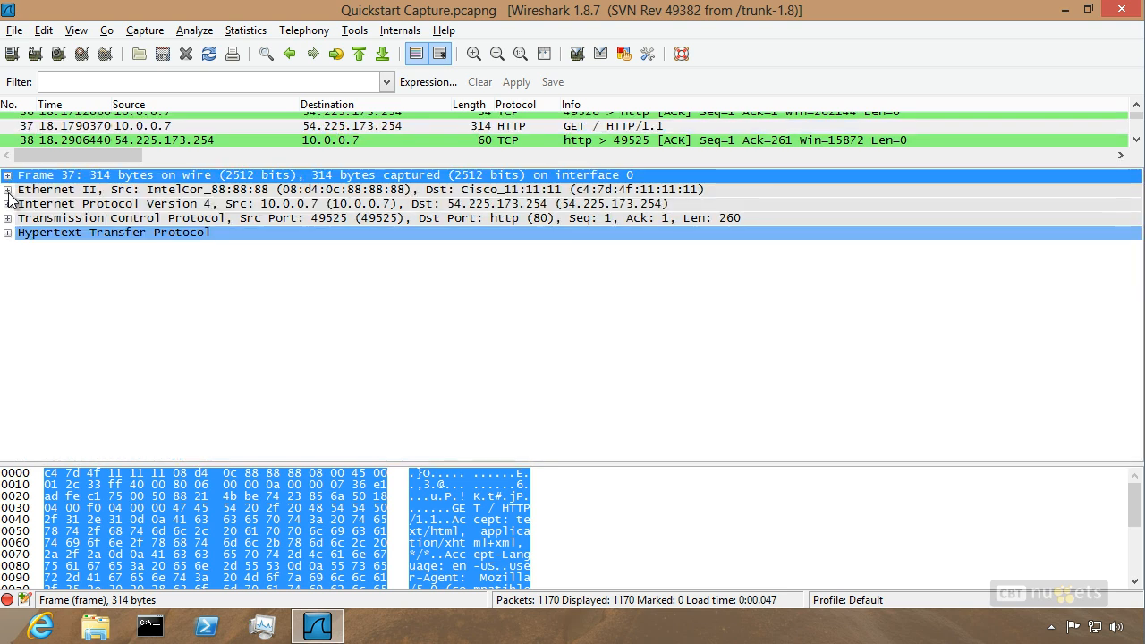
{"action": "left_click", "coordinate": [7, 189]}
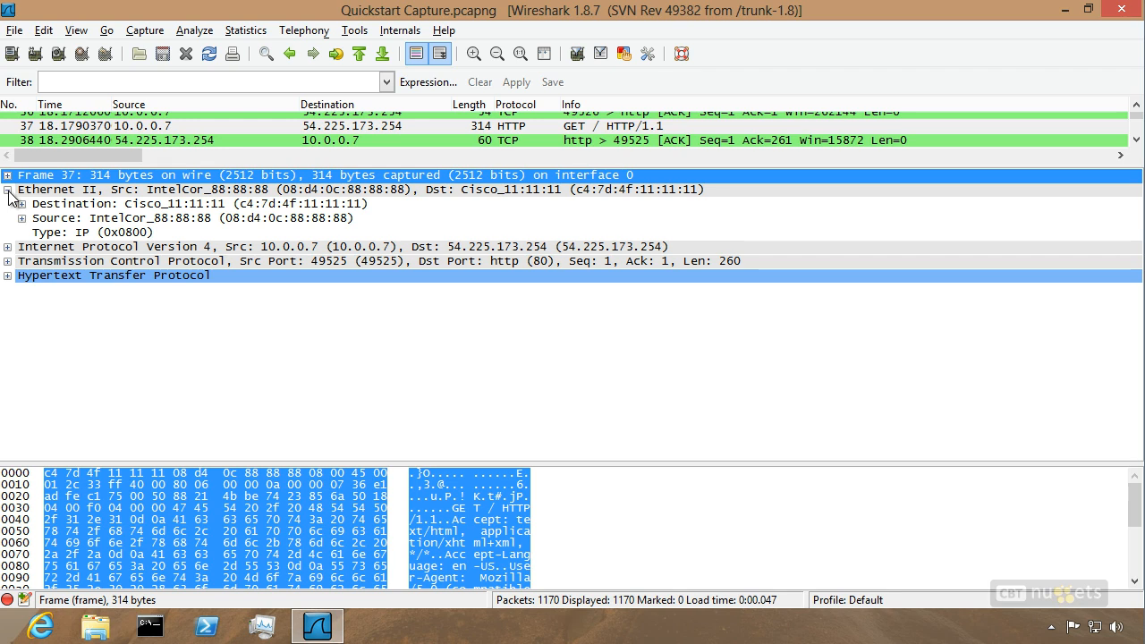
{"action": "left_click", "coordinate": [7, 189]}
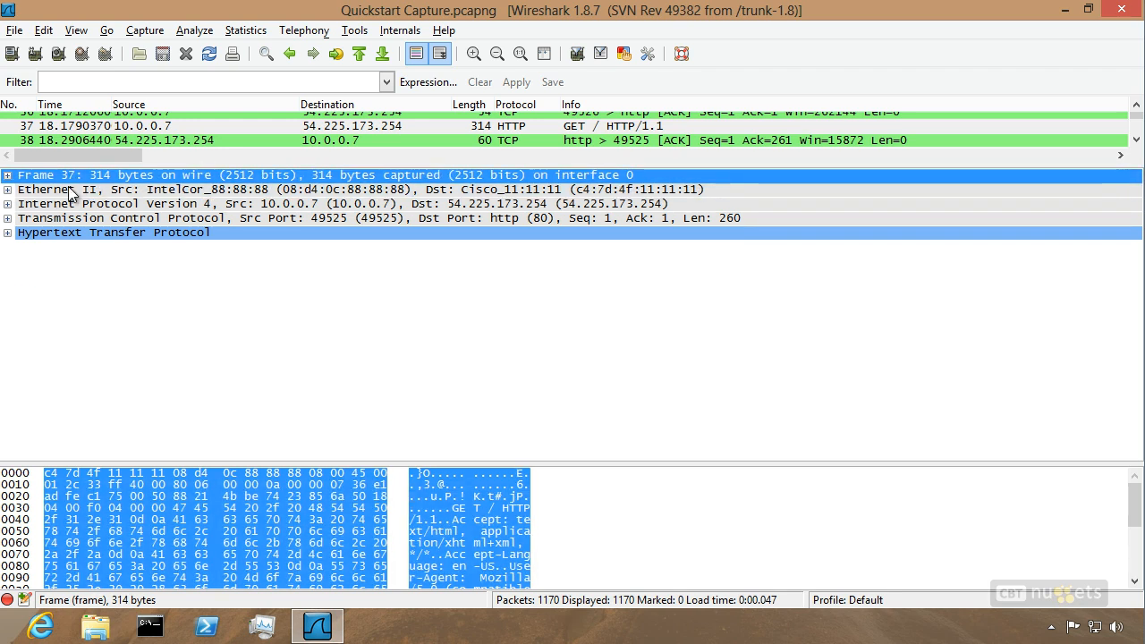
Expand all subtrees of the Ethernet II section to examine its Destination and Source details, and collapse all sections again
{"action": "left_click", "coordinate": [69, 191]}
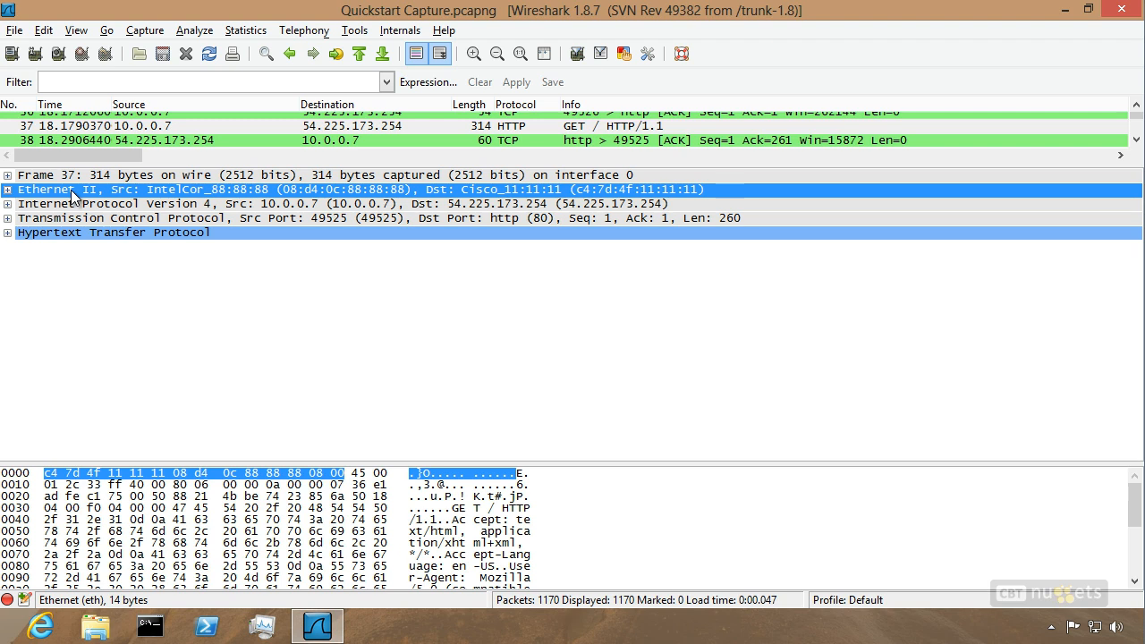
{"action": "right_click", "coordinate": [74, 195]}
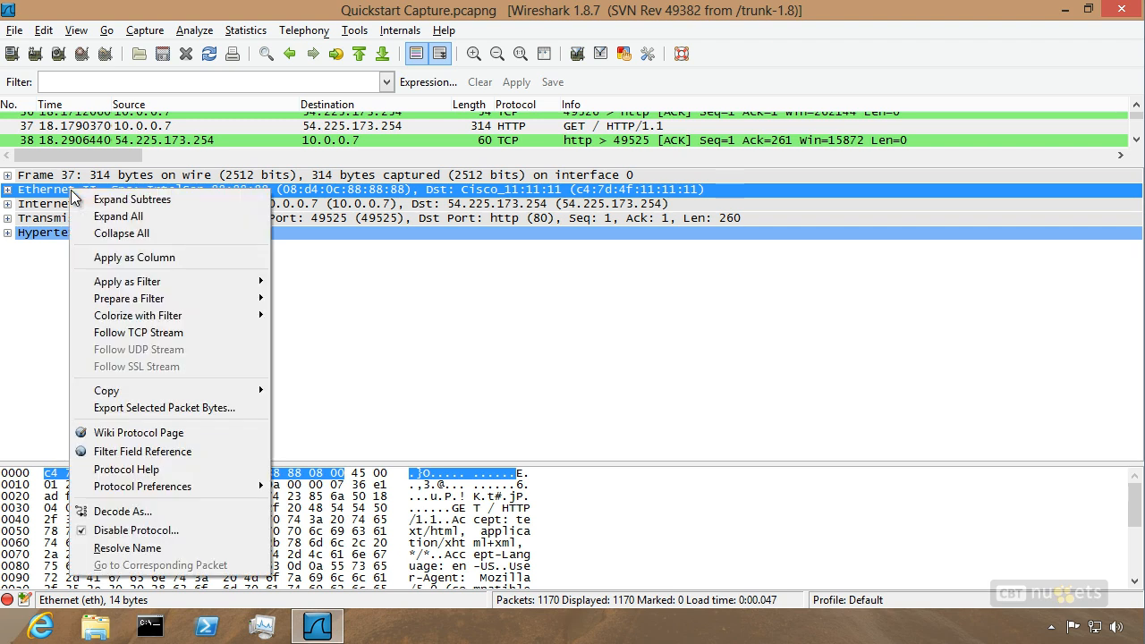
{"action": "left_click", "coordinate": [125, 204]}
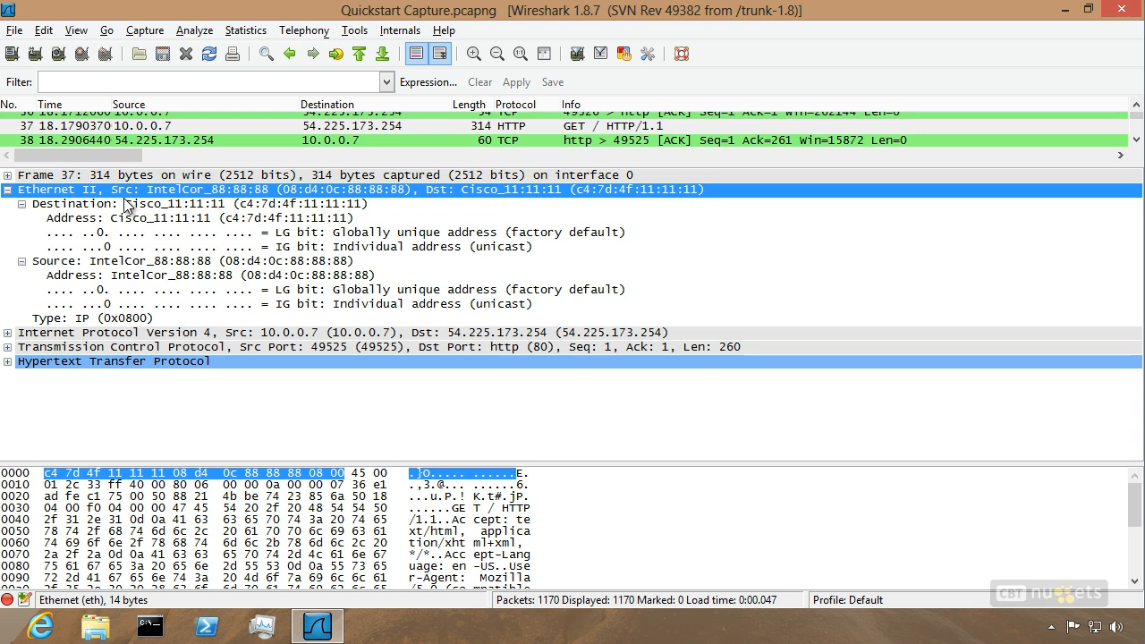
{"action": "key", "text": "ctrl+shift+d"}
{"action": "mouse_move", "coordinate": [14, 216]}
{"action": "left_mouse_down"}
{"action": "mouse_move", "coordinate": [31, 197]}
{"action": "mouse_move", "coordinate": [22, 218]}
{"action": "left_mouse_up"}
{"action": "mouse_move", "coordinate": [14, 271]}
{"action": "left_mouse_down"}
{"action": "mouse_move", "coordinate": [20, 250]}
{"action": "mouse_move", "coordinate": [27, 263]}
{"action": "left_mouse_up"}
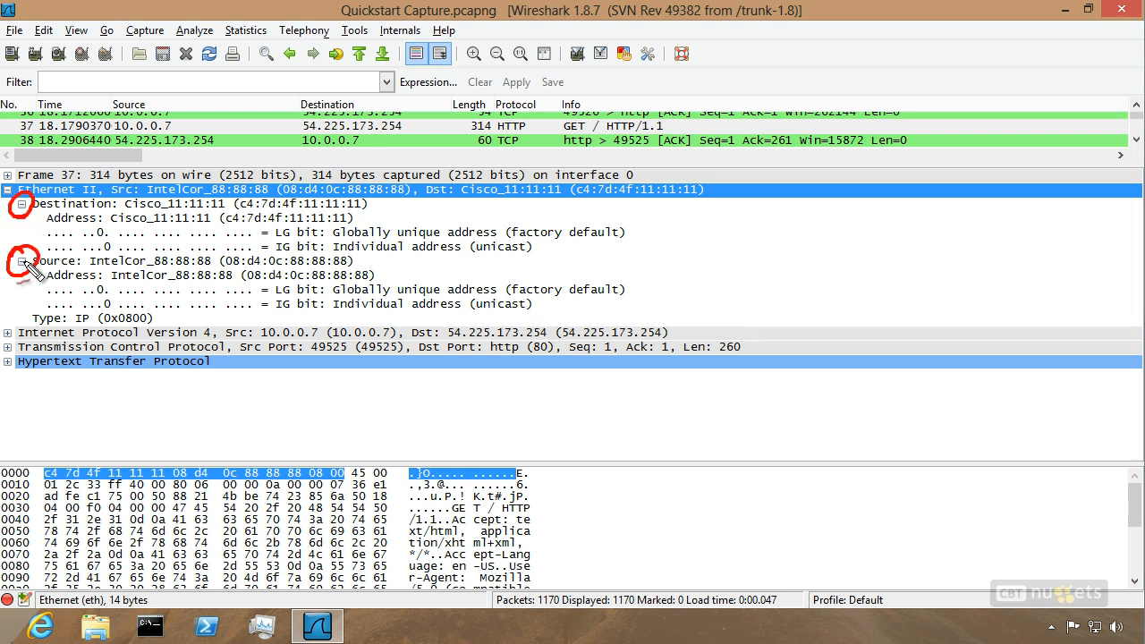
{"action": "key", "text": "Escape"}
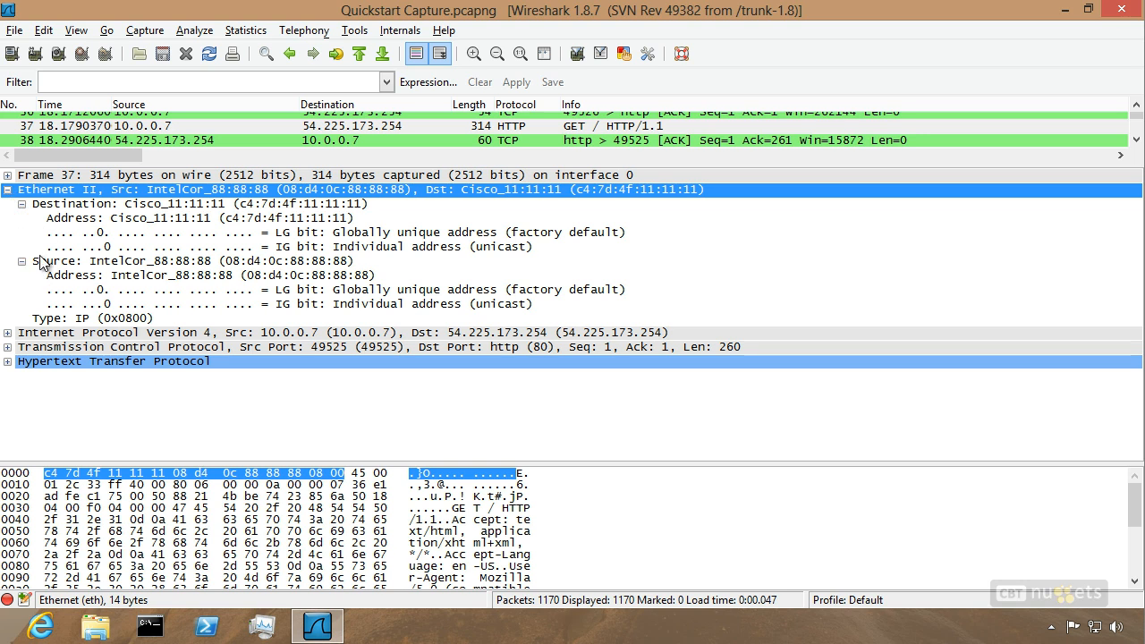
{"action": "right_click", "coordinate": [73, 195]}
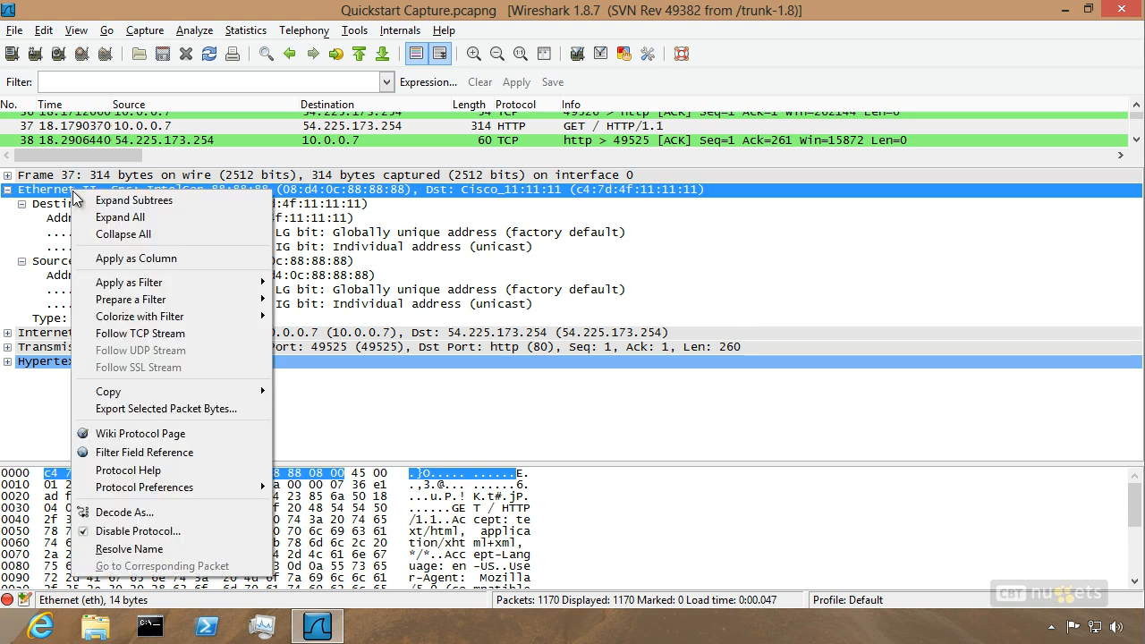
{"action": "left_click", "coordinate": [114, 235]}
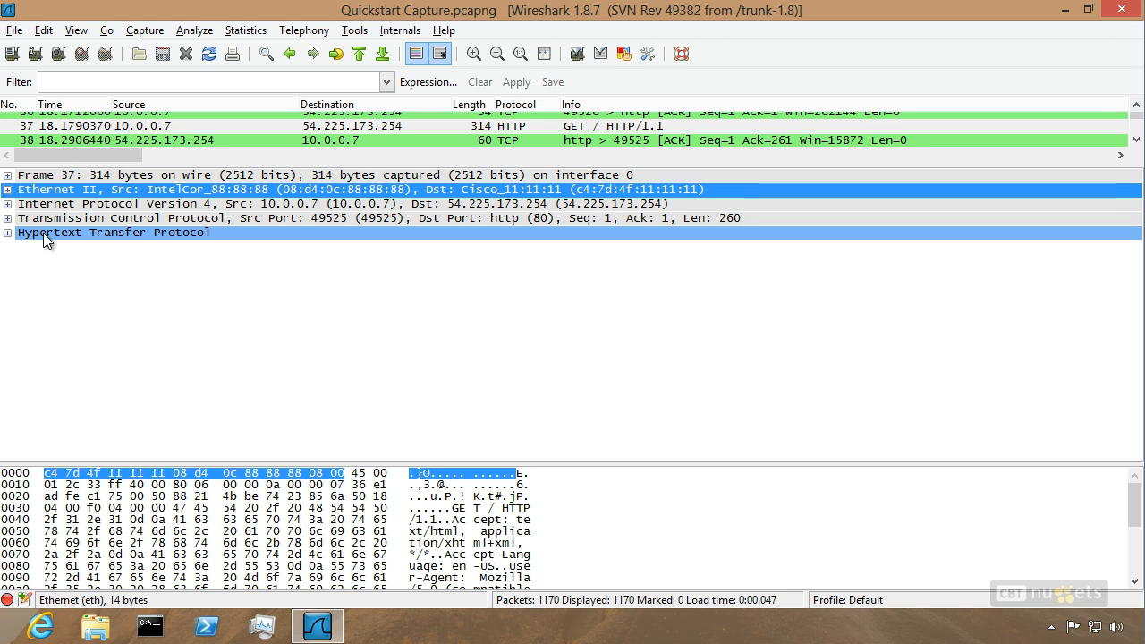
Examine and collapse the Internet Protocol Version 4 section of packet 37, and enlarge the packet list to about eleven rows
{"action": "left_click", "coordinate": [7, 204]}
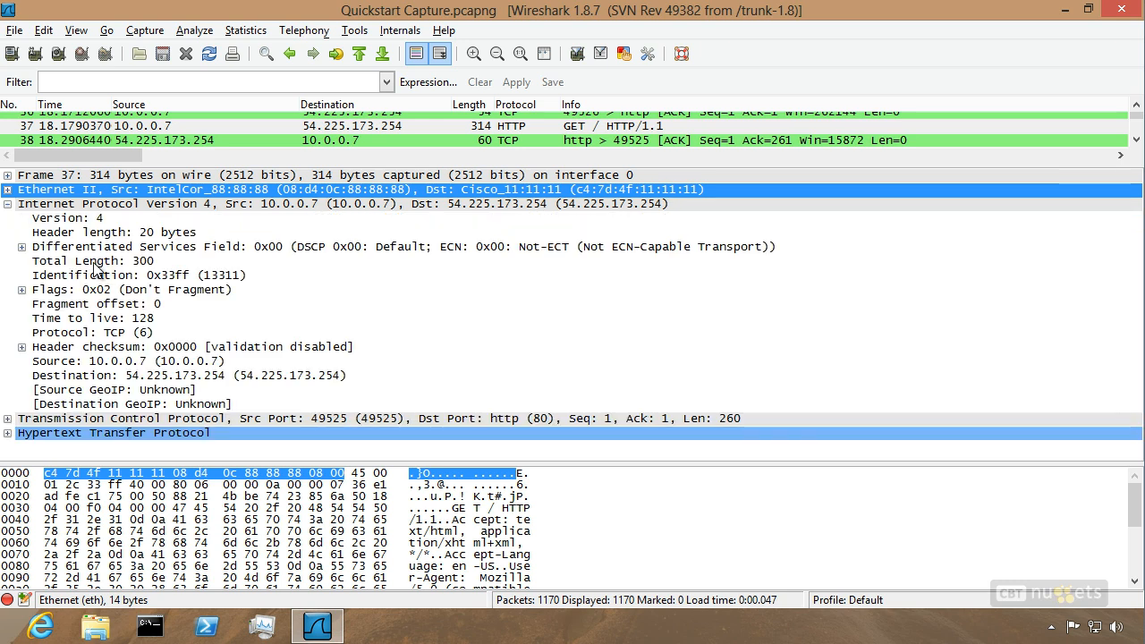
{"action": "right_click", "coordinate": [69, 205]}
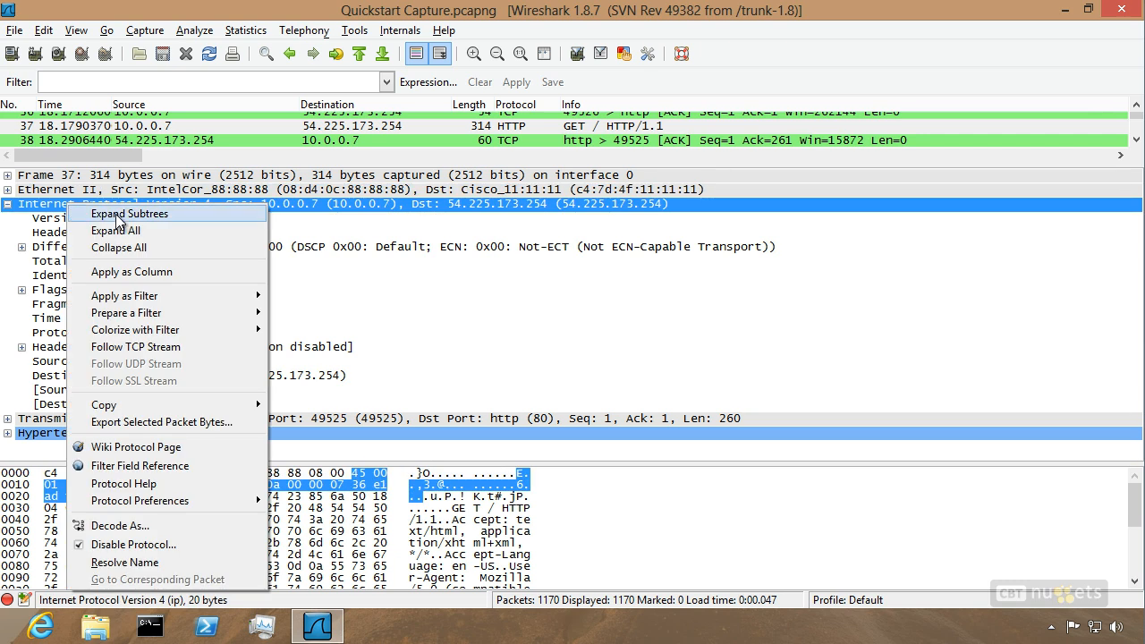
{"action": "key", "text": "Escape"}
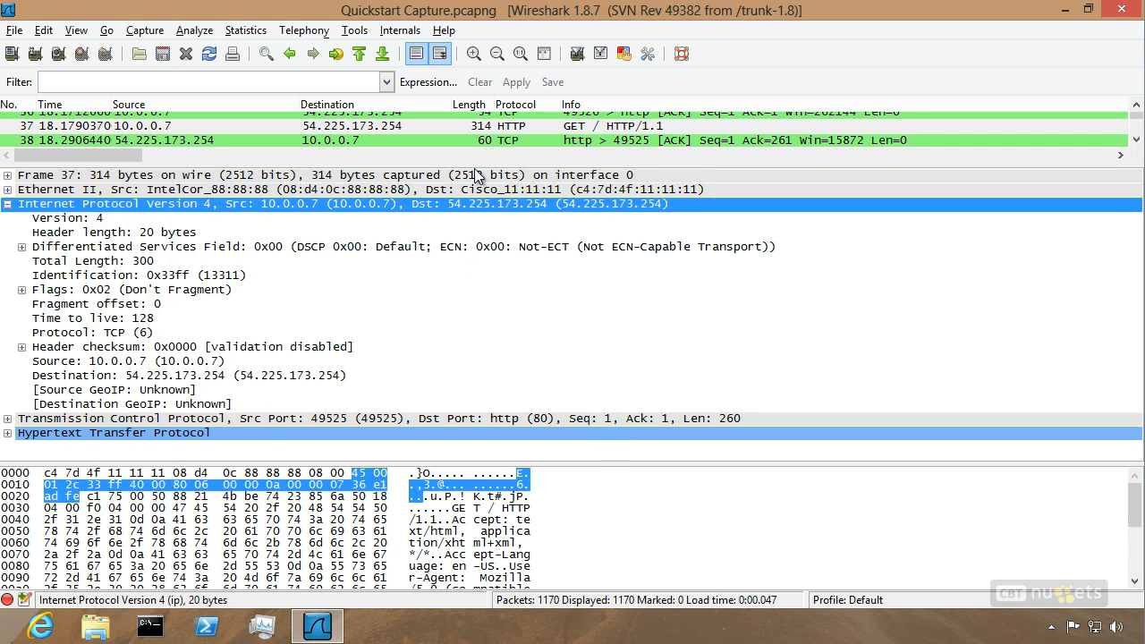
{"action": "left_click_drag", "start_coordinate": [470, 166], "coordinate": [474, 280]}
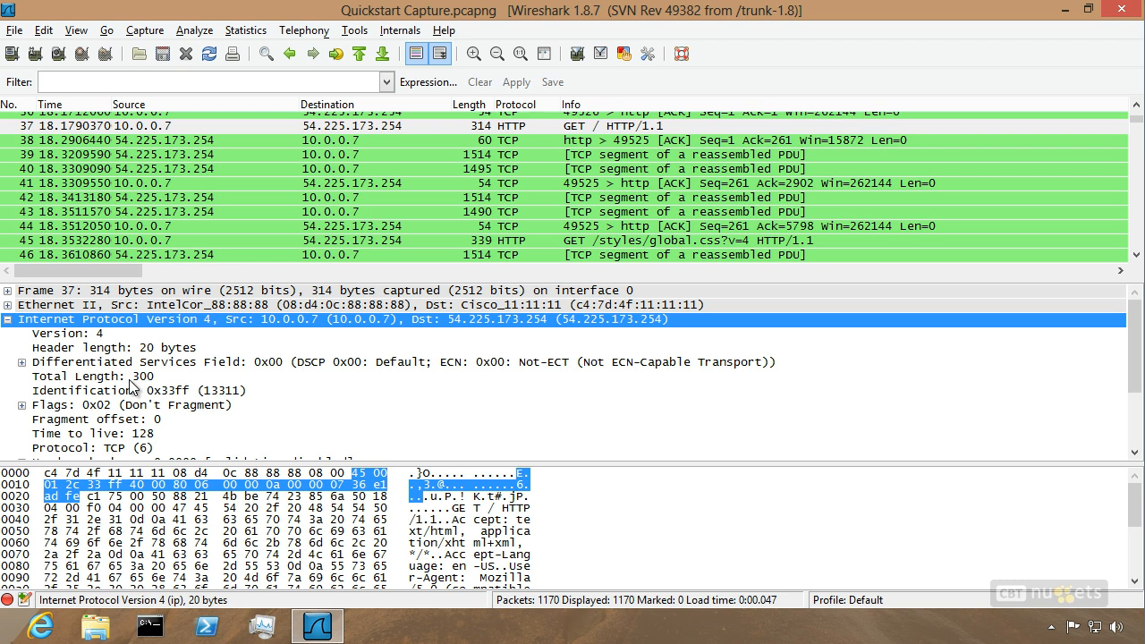
{"action": "left_click", "coordinate": [7, 320]}
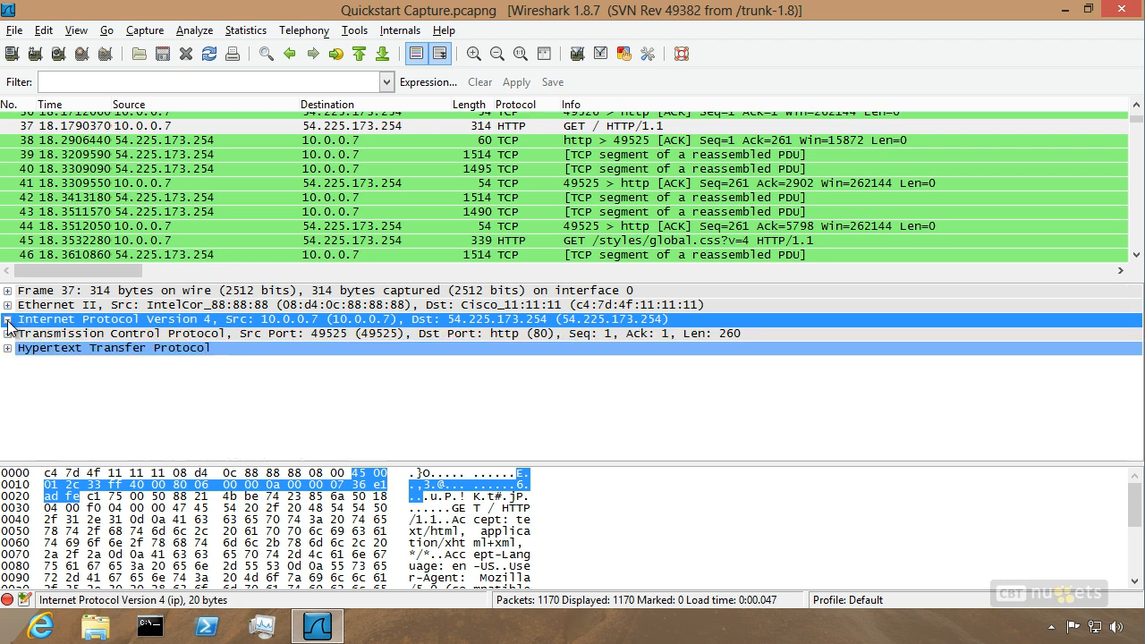
Expand the Hypertext Transfer Protocol section of packet 37 and apply its Host field as a packet list column
{"action": "left_click", "coordinate": [7, 349]}
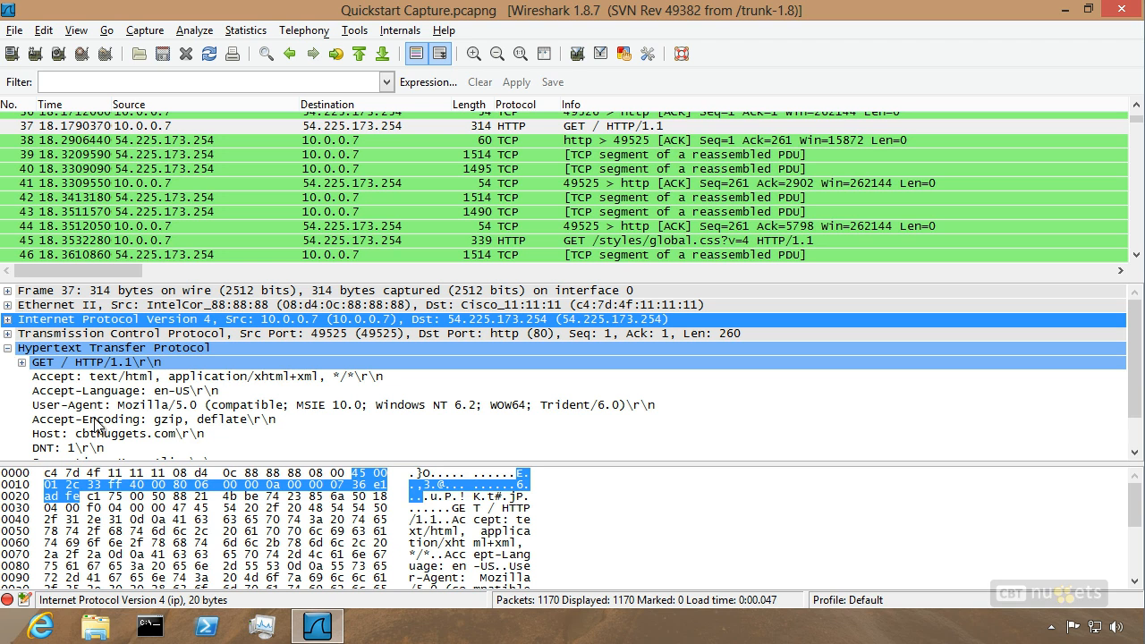
{"action": "left_click", "coordinate": [114, 434]}
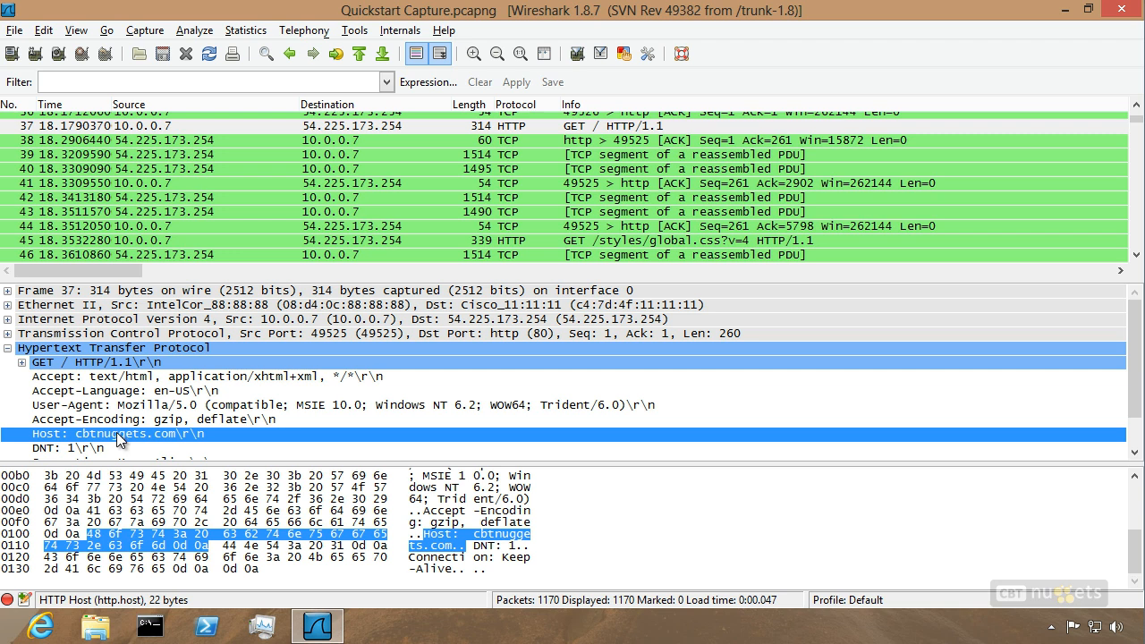
{"action": "right_click", "coordinate": [117, 432]}
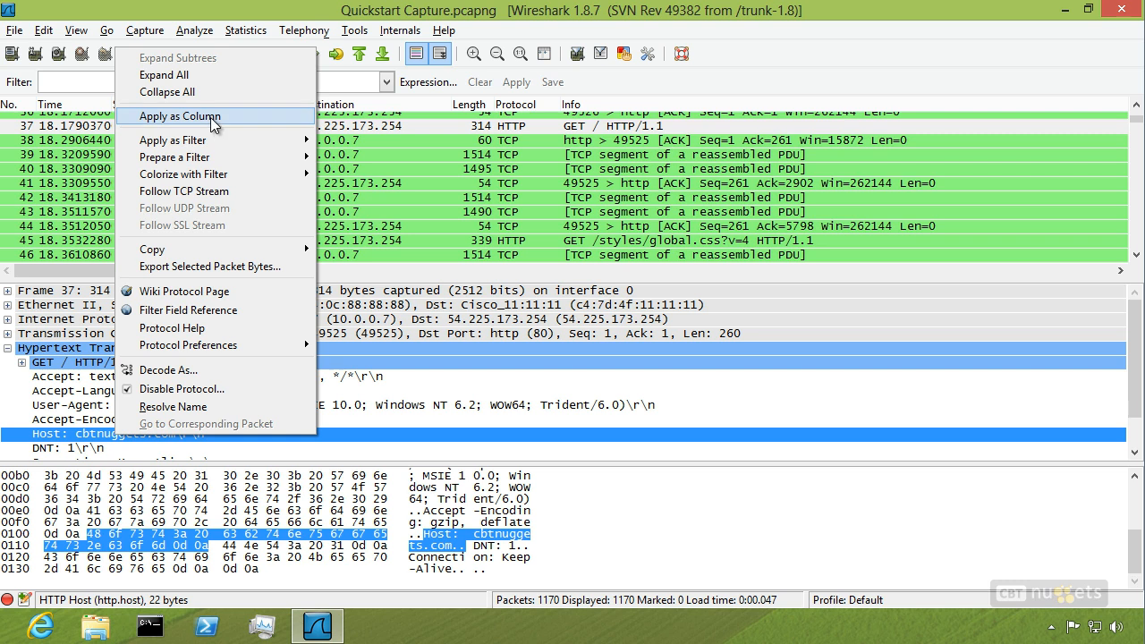
{"action": "mouse_move", "coordinate": [521, 192]}
{"action": "left_mouse_down"}
{"action": "mouse_move", "coordinate": [762, 126]}
{"action": "mouse_move", "coordinate": [469, 216]}
{"action": "mouse_move", "coordinate": [681, 213]}
{"action": "left_mouse_up"}
{"action": "mouse_move", "coordinate": [593, 66]}
{"action": "left_mouse_down"}
{"action": "mouse_move", "coordinate": [561, 98]}
{"action": "mouse_move", "coordinate": [594, 88]}
{"action": "left_mouse_up"}
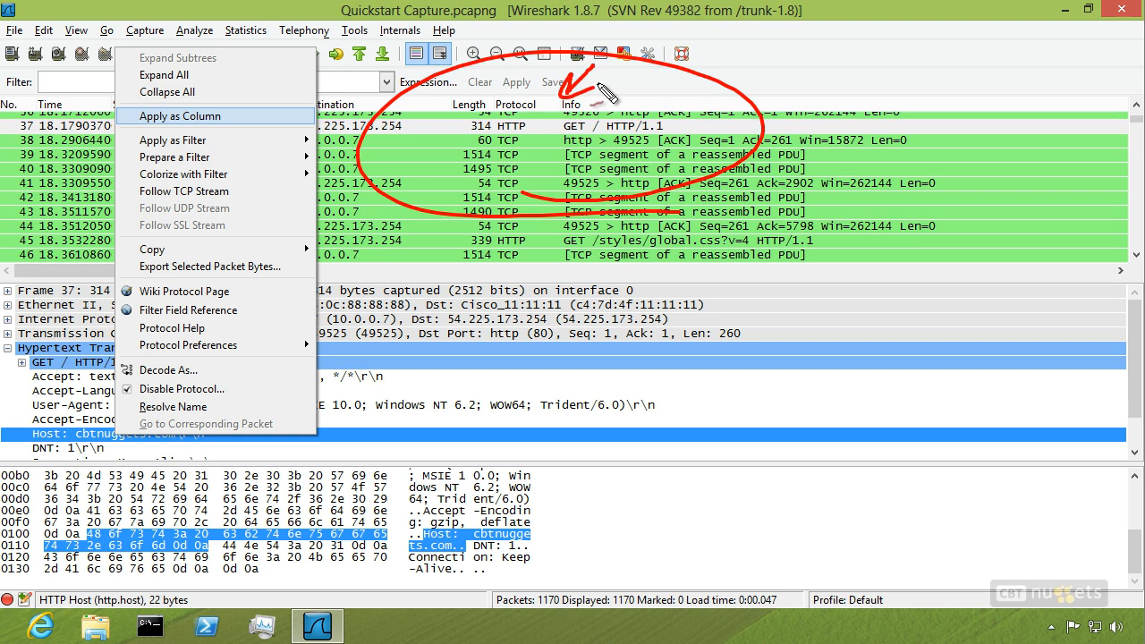
{"action": "key", "text": "Escape"}
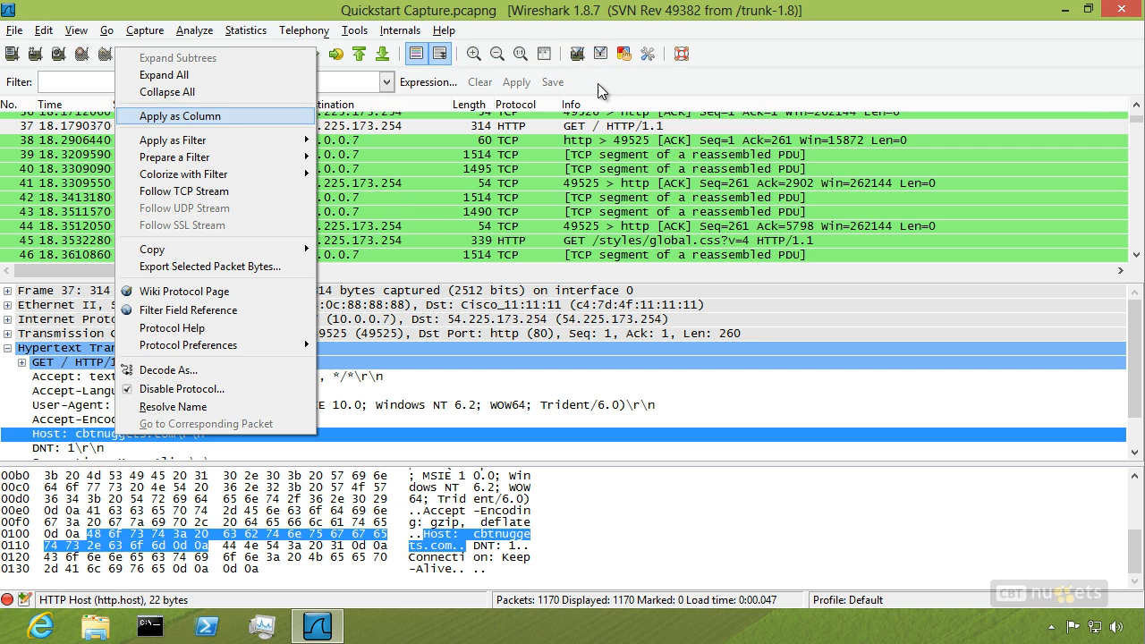
{"action": "left_click", "coordinate": [207, 117]}
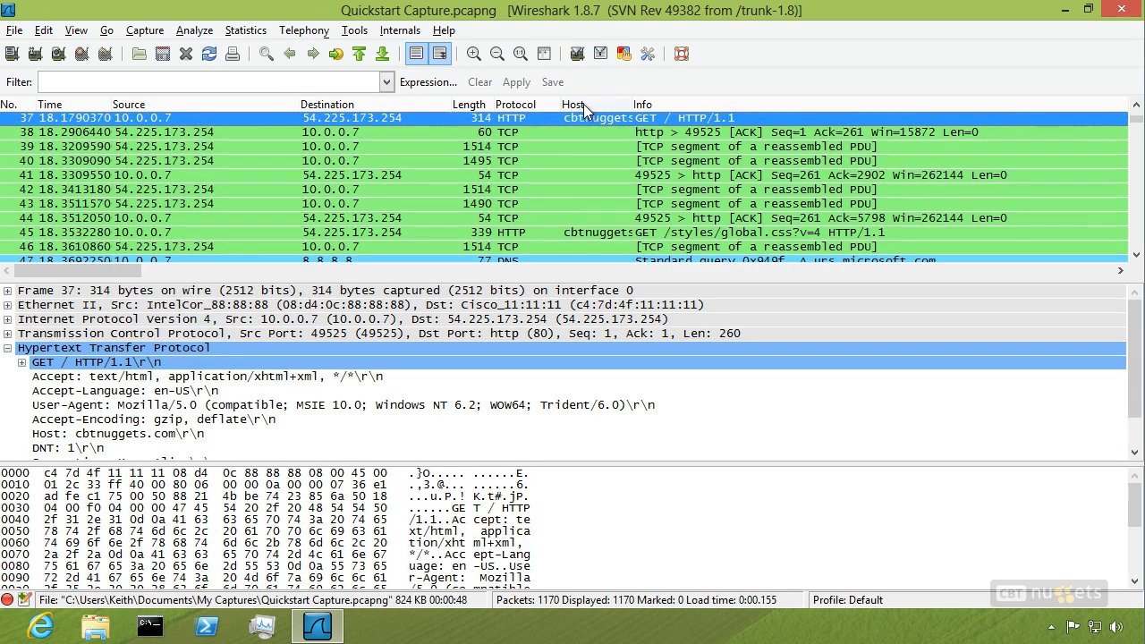
Select packet 43, look through the Host values in the following packets, and resize all packet list columns to fit their contents
{"action": "left_click", "coordinate": [585, 201]}
{"action": "scroll", "coordinate": [585, 201], "scroll_direction": "down", "scroll_amount": 2}
{"action": "scroll", "coordinate": [585, 201], "scroll_direction": "down", "scroll_amount": 11}
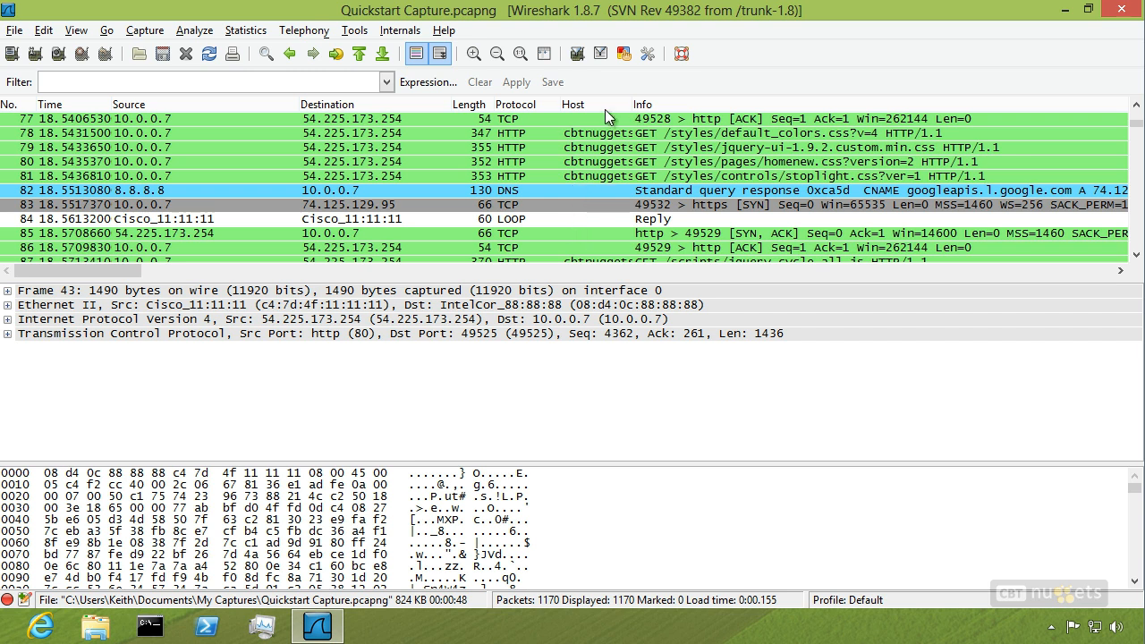
{"action": "left_click", "coordinate": [544, 56]}
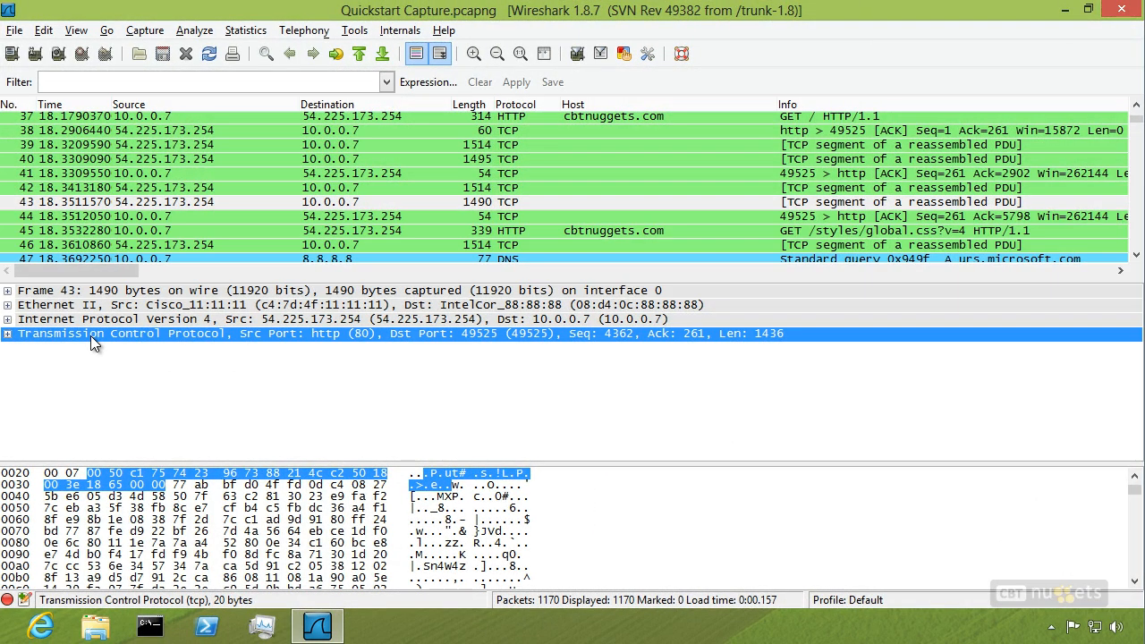
Apply the Transmission Control Protocol section of packet 43 and its Destination port field as packet list columns
{"action": "right_click", "coordinate": [91, 335]}
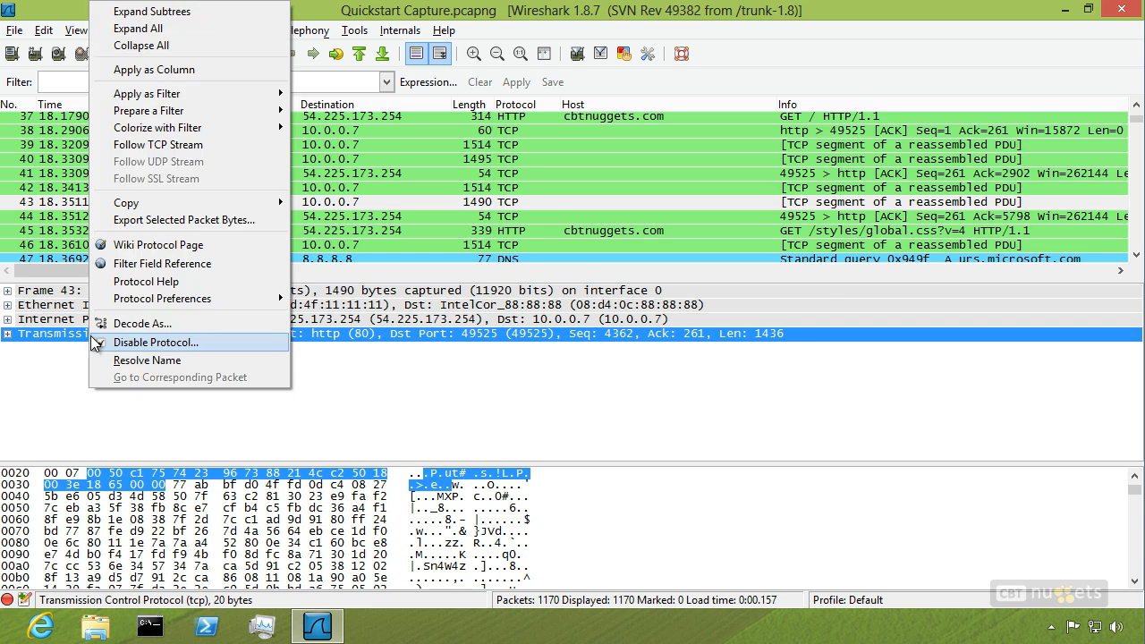
{"action": "left_click", "coordinate": [166, 70]}
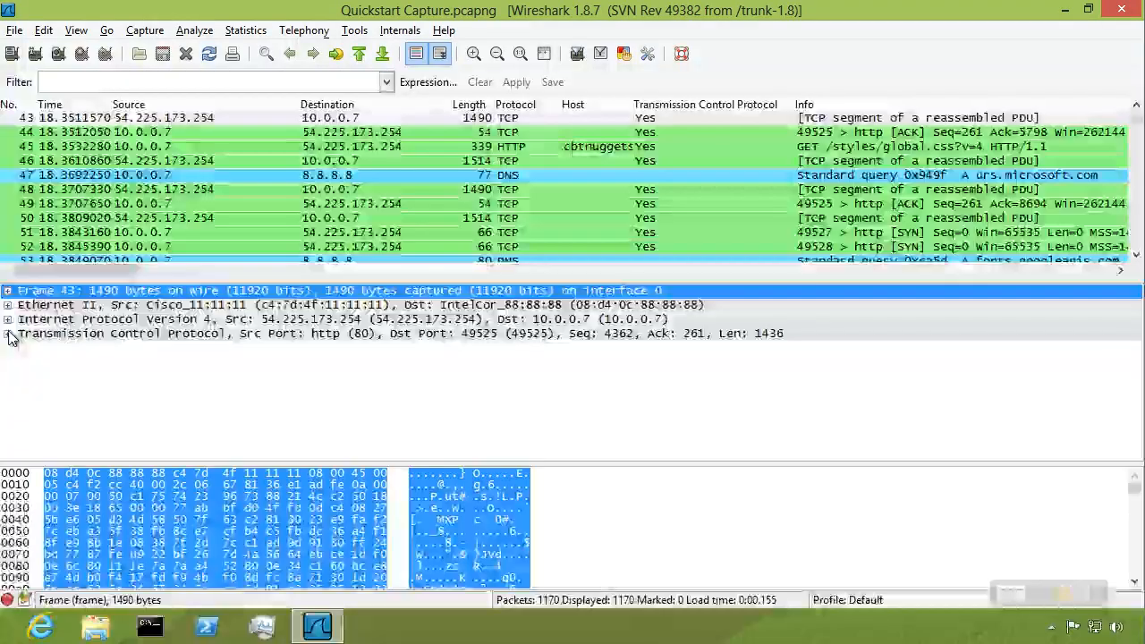
{"action": "left_click", "coordinate": [8, 334]}
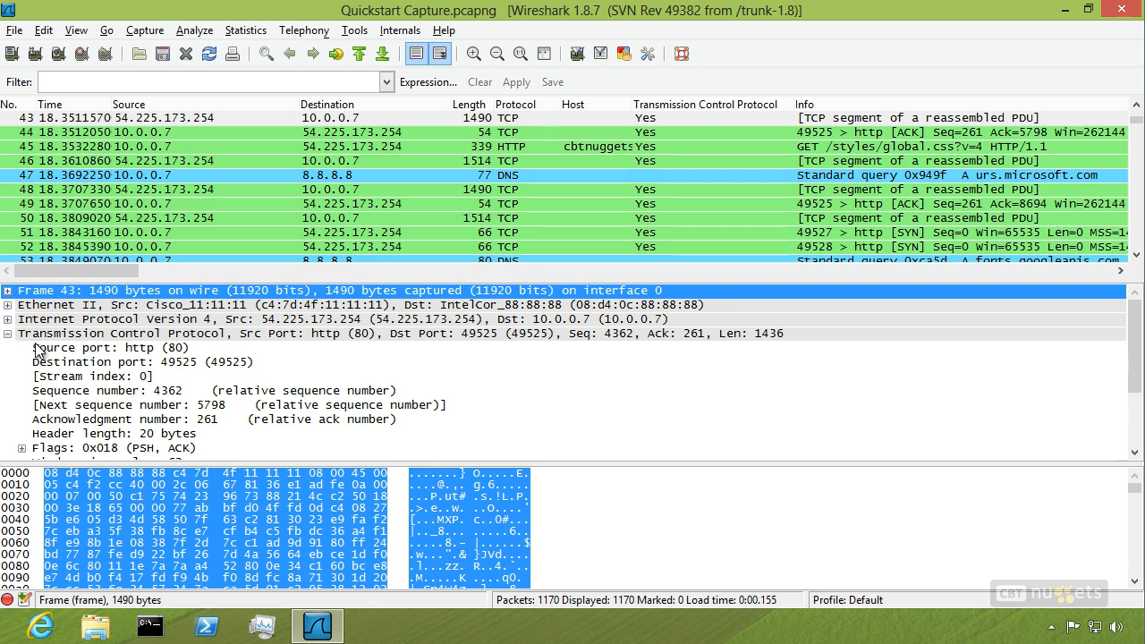
{"action": "left_click", "coordinate": [58, 362]}
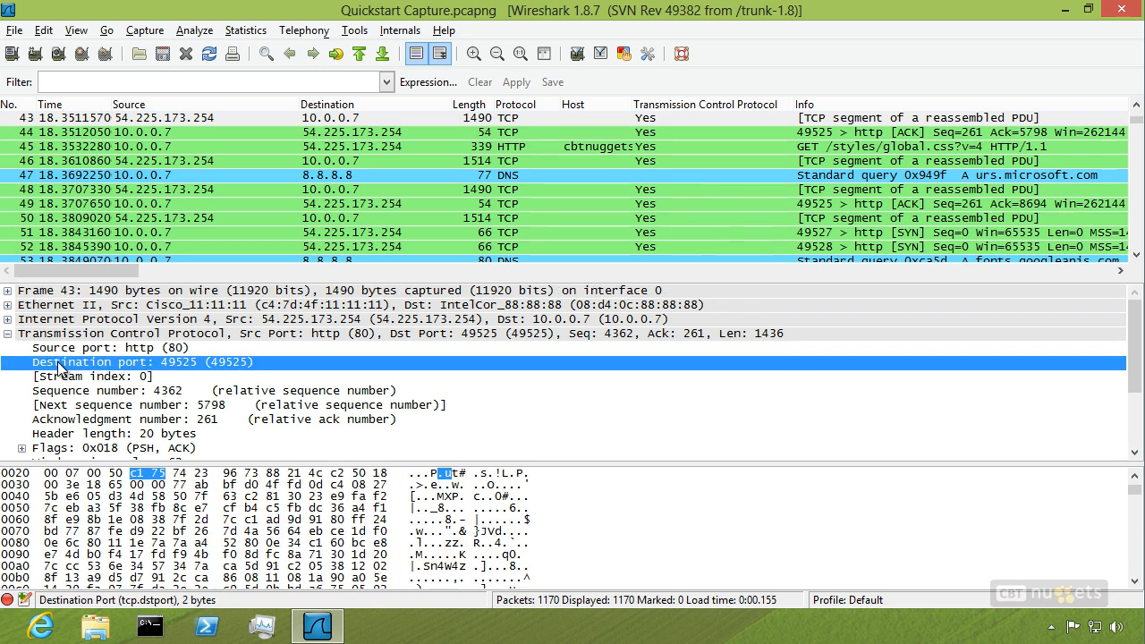
{"action": "right_click", "coordinate": [59, 367]}
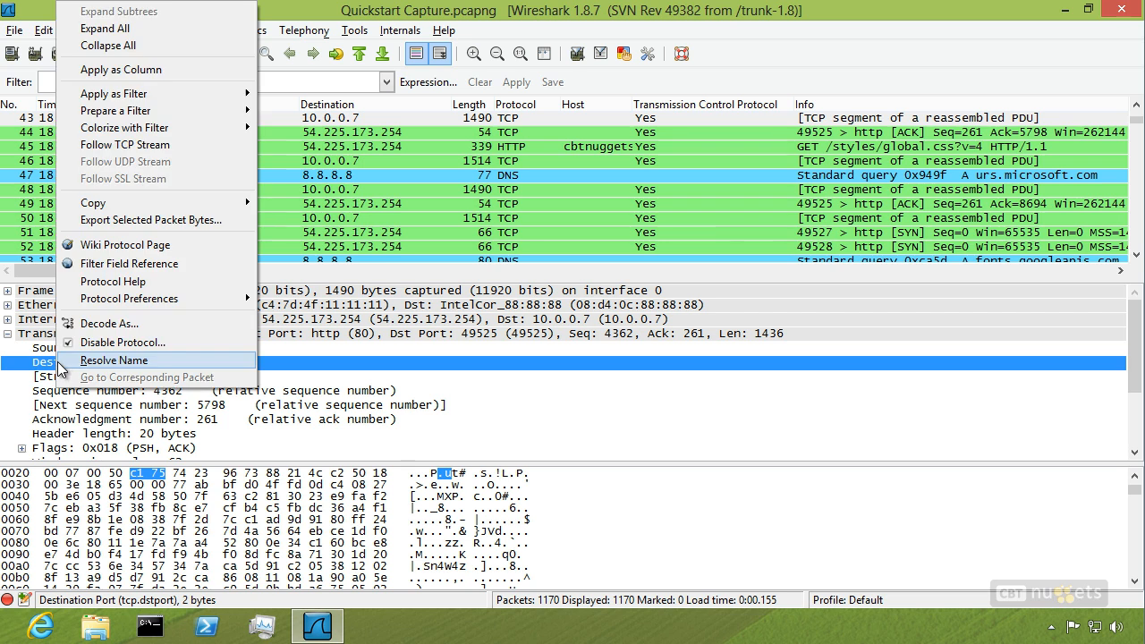
{"action": "left_click", "coordinate": [156, 74]}
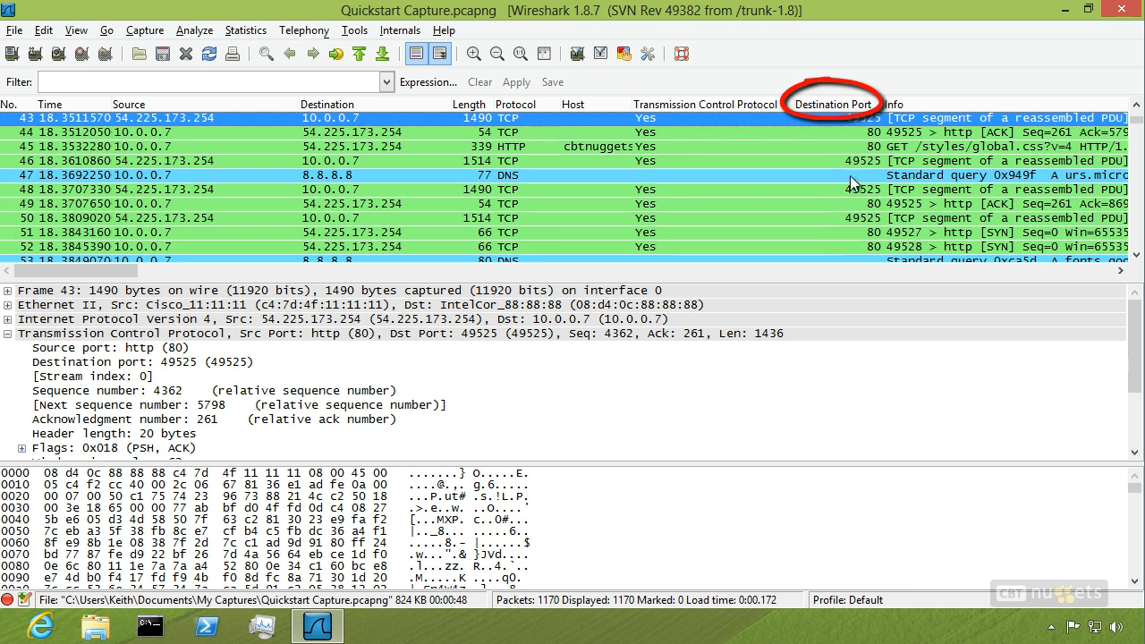
Apply the Flags field of packet 43's Transmission Control Protocol section as a packet list column
{"action": "left_click", "coordinate": [62, 450]}
{"action": "scroll", "coordinate": [94, 422], "scroll_direction": "down", "scroll_amount": 1}
{"action": "right_click", "coordinate": [88, 419]}
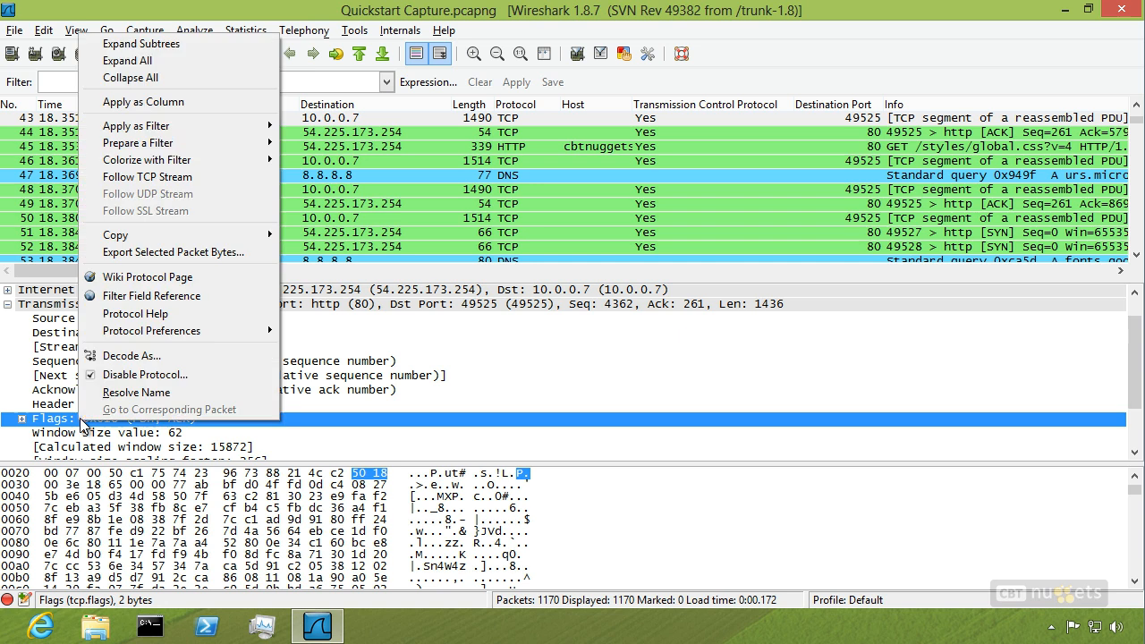
{"action": "left_click", "coordinate": [187, 102]}
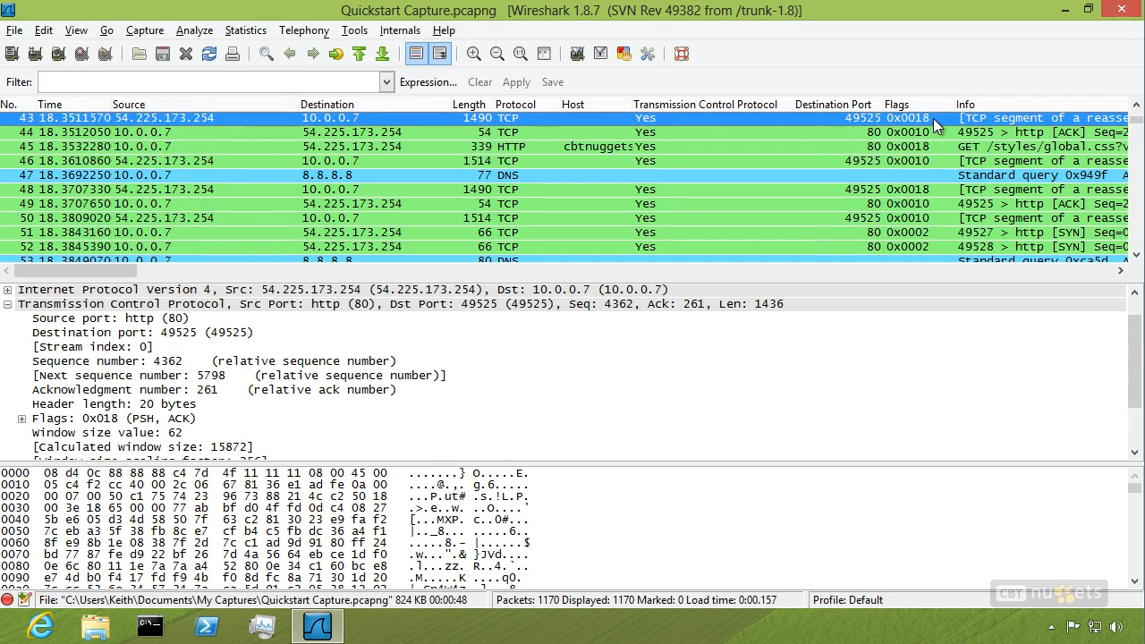
{"action": "left_click_drag", "start_coordinate": [500, 186], "coordinate": [509, 186]}
{"action": "mouse_move", "coordinate": [872, 185]}
{"action": "left_mouse_down"}
{"action": "mouse_move", "coordinate": [936, 176]}
{"action": "mouse_move", "coordinate": [859, 191]}
{"action": "mouse_move", "coordinate": [878, 191]}
{"action": "left_mouse_up"}
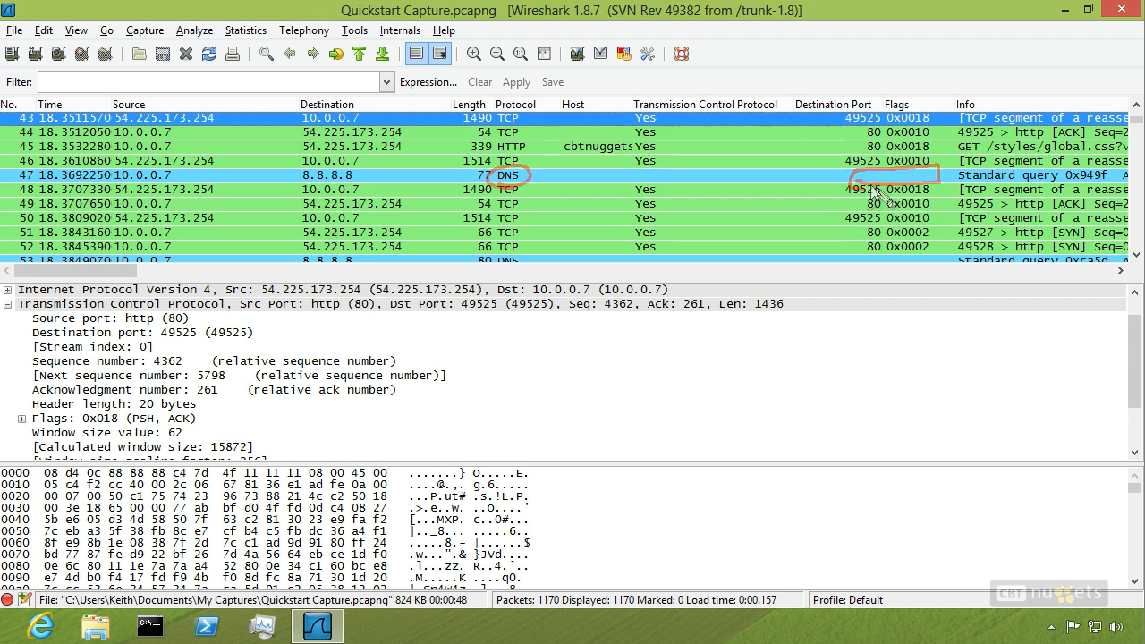
Remove the Flags, Destination Port, Transmission Control Protocol and Host columns from the packet list
{"action": "right_click", "coordinate": [914, 107]}
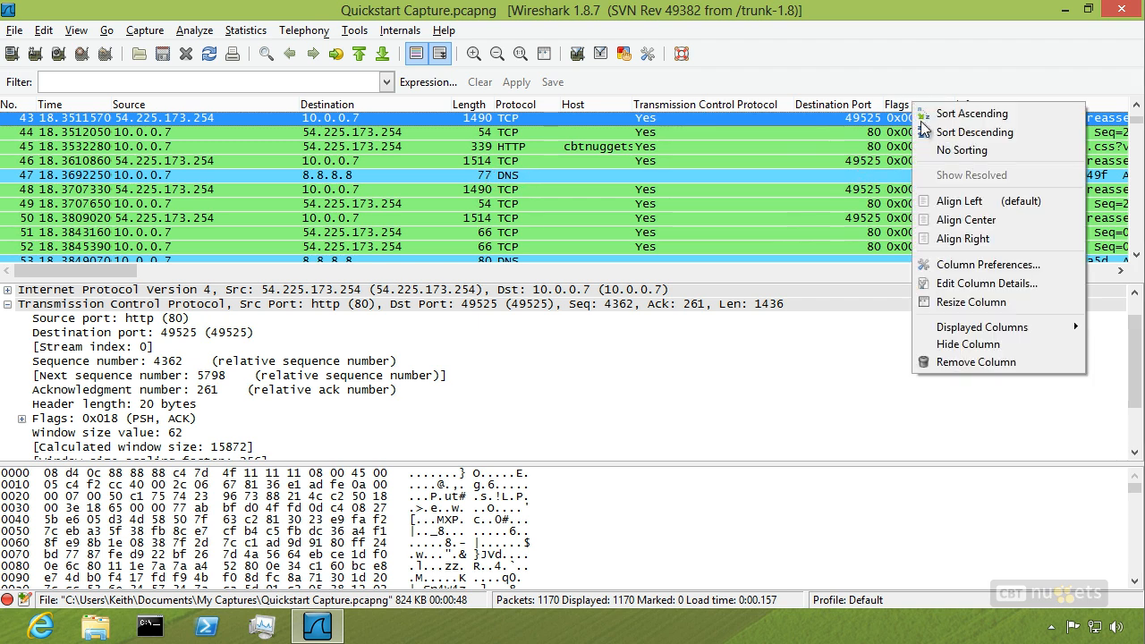
{"action": "left_click", "coordinate": [976, 363]}
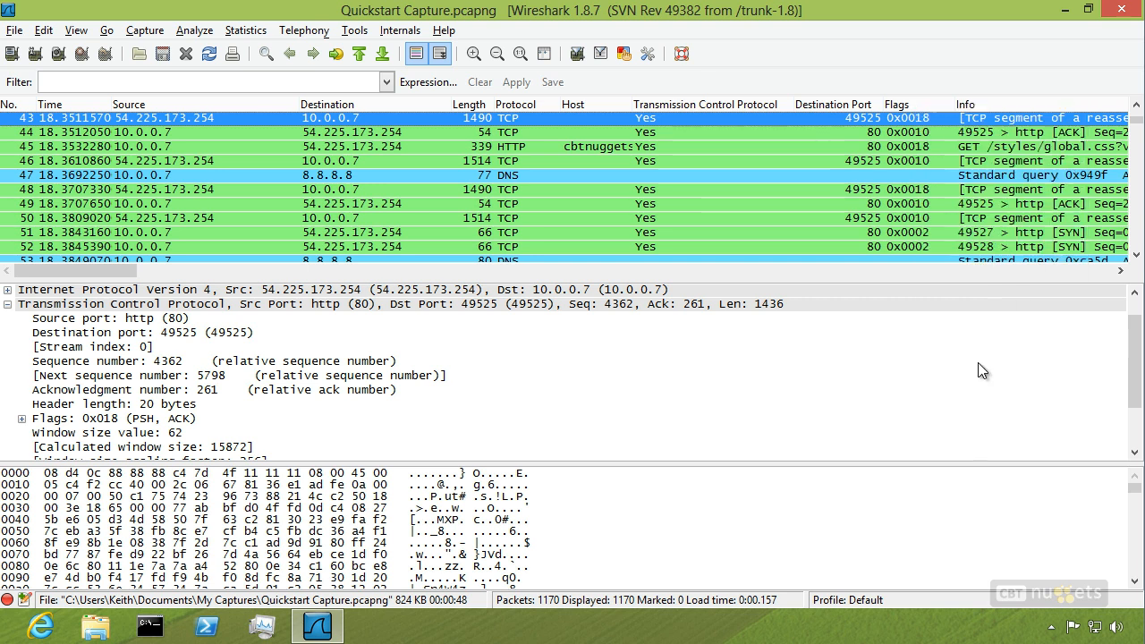
{"action": "right_click", "coordinate": [824, 110]}
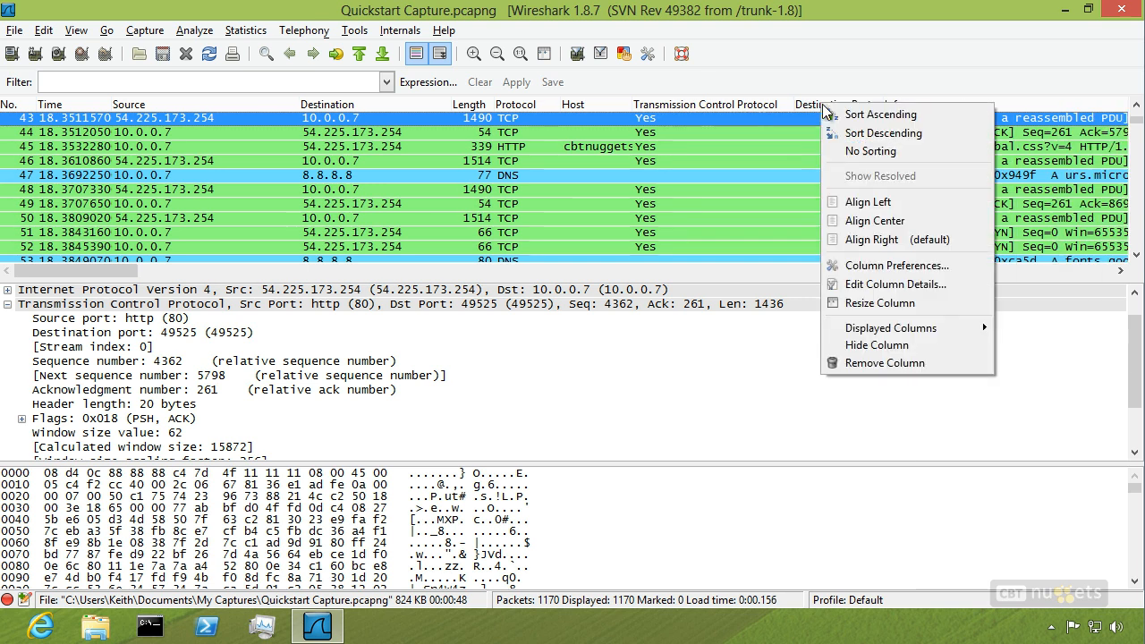
{"action": "left_click", "coordinate": [890, 365]}
{"action": "right_click", "coordinate": [722, 103]}
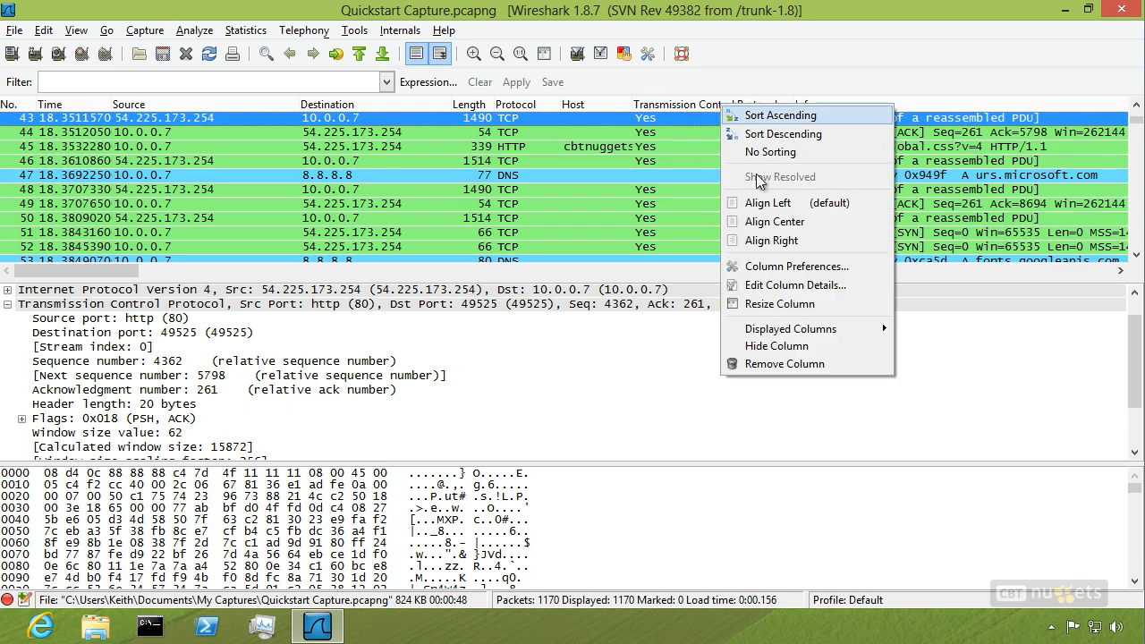
{"action": "left_click", "coordinate": [791, 365]}
{"action": "right_click", "coordinate": [580, 104]}
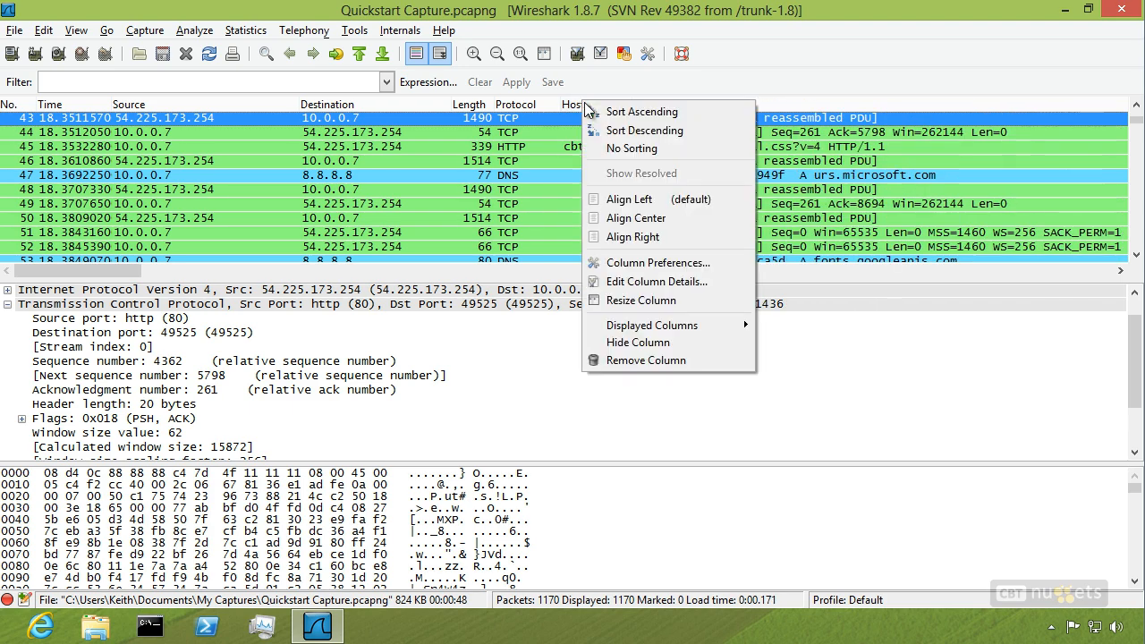
{"action": "left_click", "coordinate": [640, 363]}
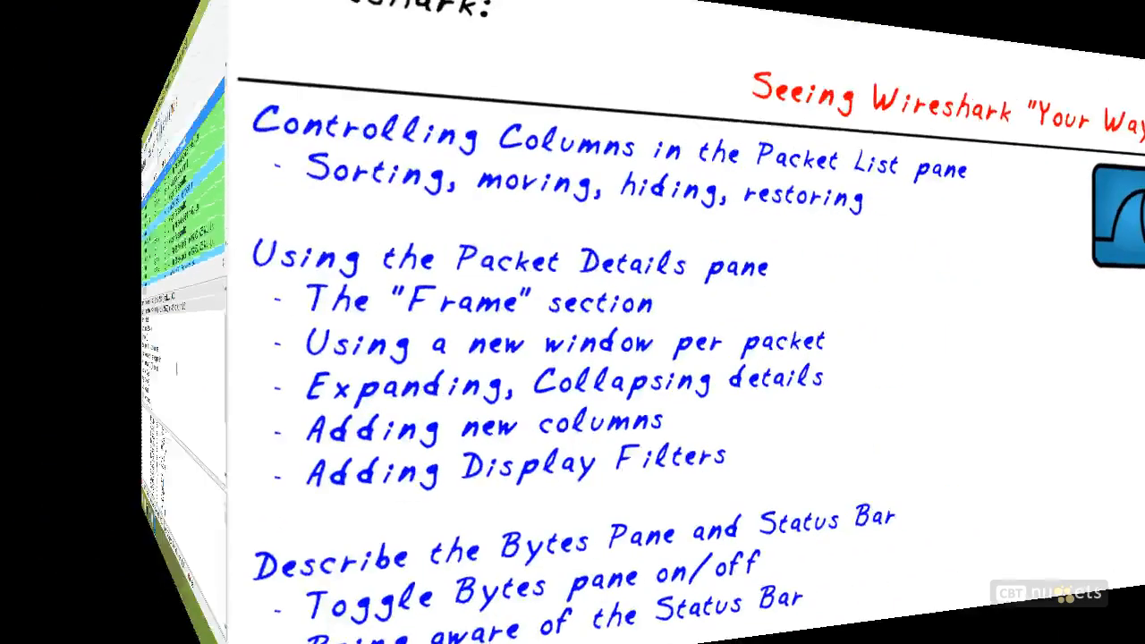
{"action": "left_click_drag", "start_coordinate": [154, 328], "coordinate": [260, 324]}
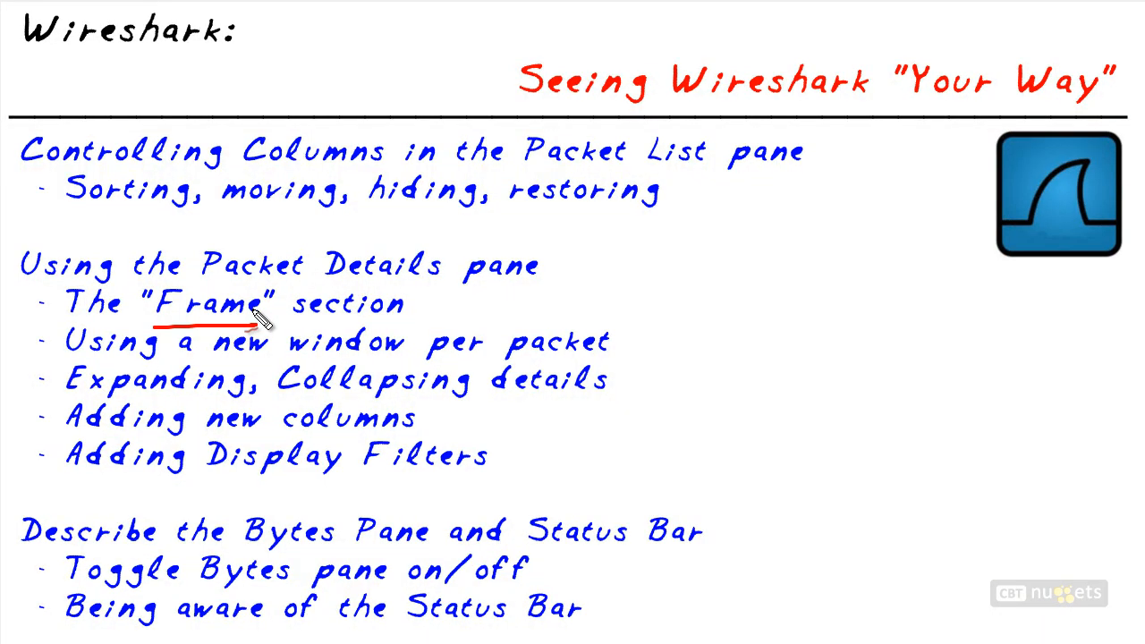
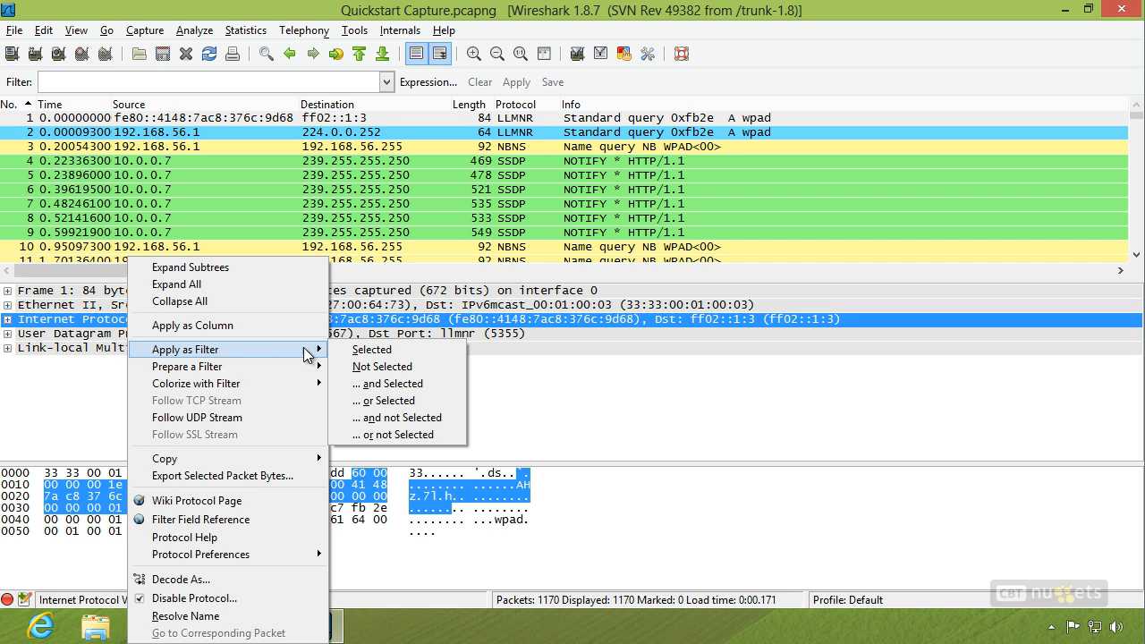
Apply packet 1's Internet Protocol Version 6 section as a Not Selected display filter to exclude IPv6 packets
{"action": "left_click", "coordinate": [382, 367]}
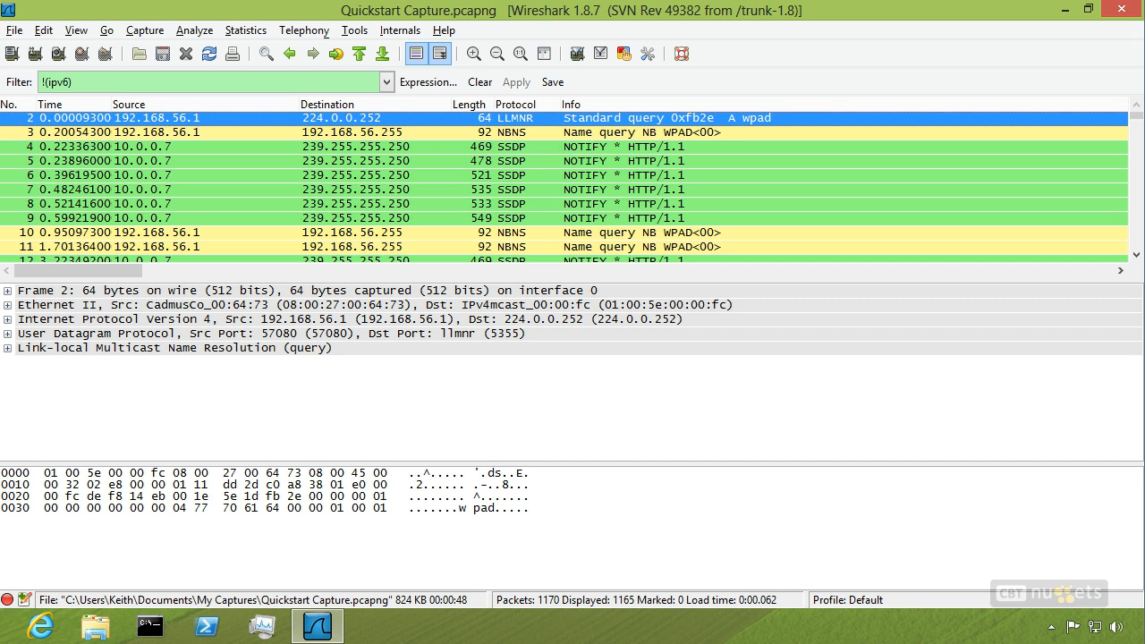
{"action": "mouse_move", "coordinate": [42, 96]}
{"action": "left_mouse_down"}
{"action": "mouse_move", "coordinate": [32, 93]}
{"action": "mouse_move", "coordinate": [66, 93]}
{"action": "left_mouse_up"}
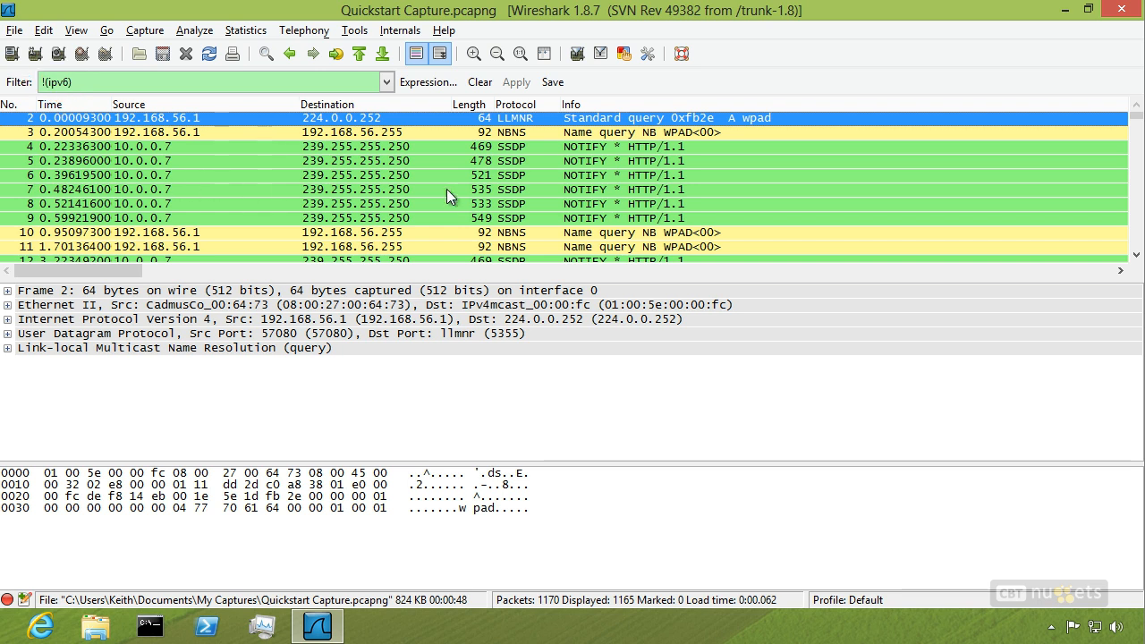
Extend the display filter with "and not Selected" on packet 6's User Datagram Protocol source port, excluding UDP source port 1900
{"action": "left_click", "coordinate": [513, 178]}
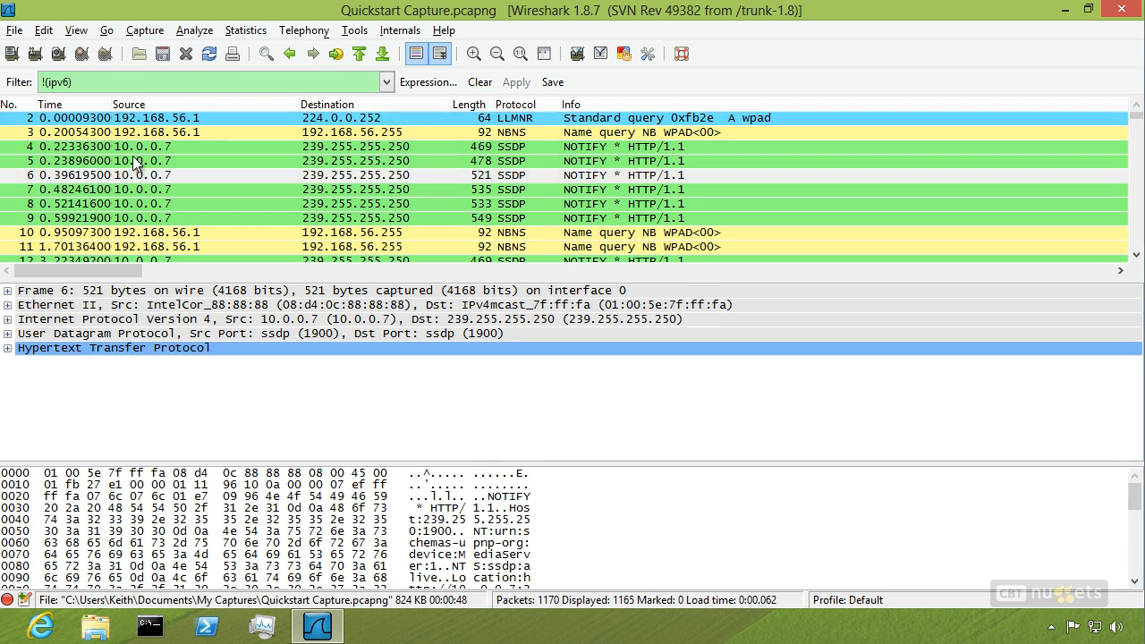
{"action": "left_click", "coordinate": [8, 334]}
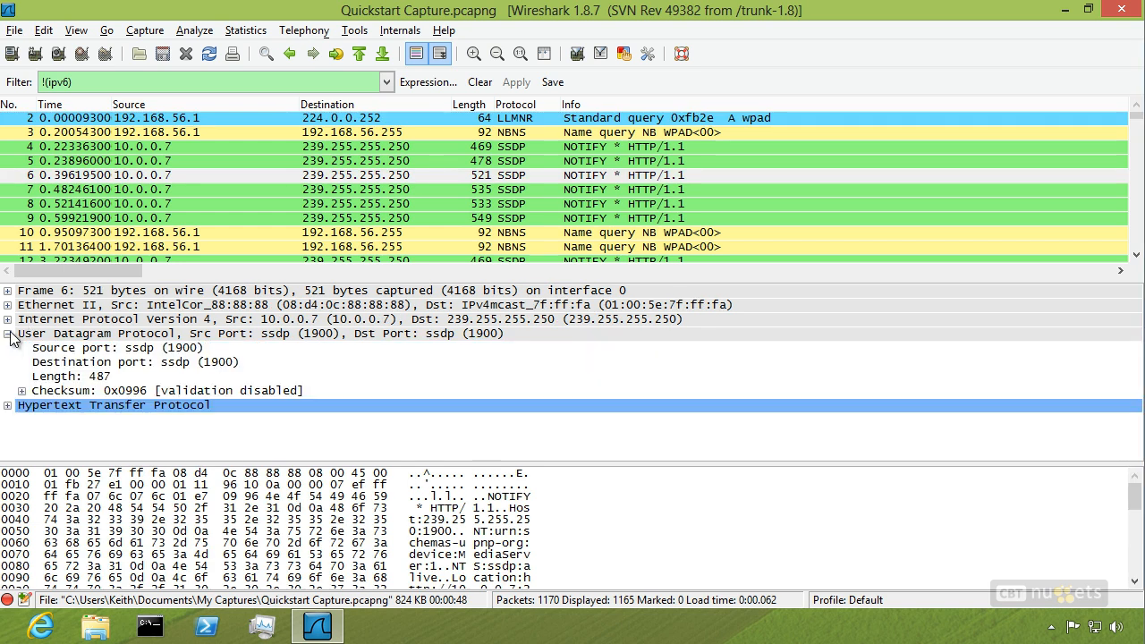
{"action": "right_click", "coordinate": [170, 351]}
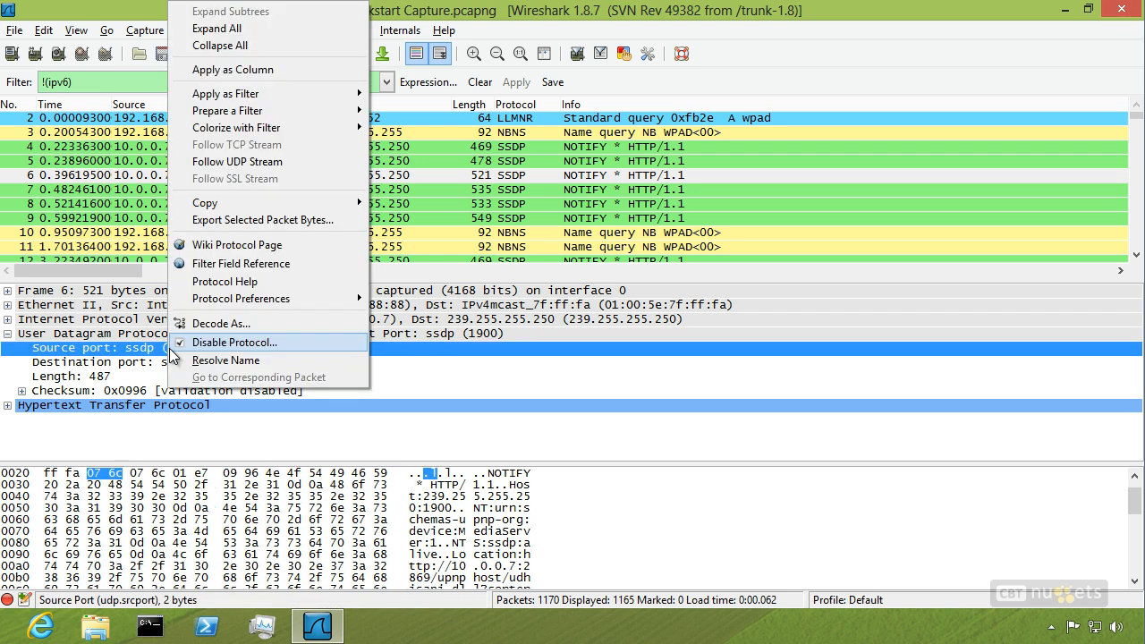
{"action": "mouse_move", "coordinate": [273, 98]}
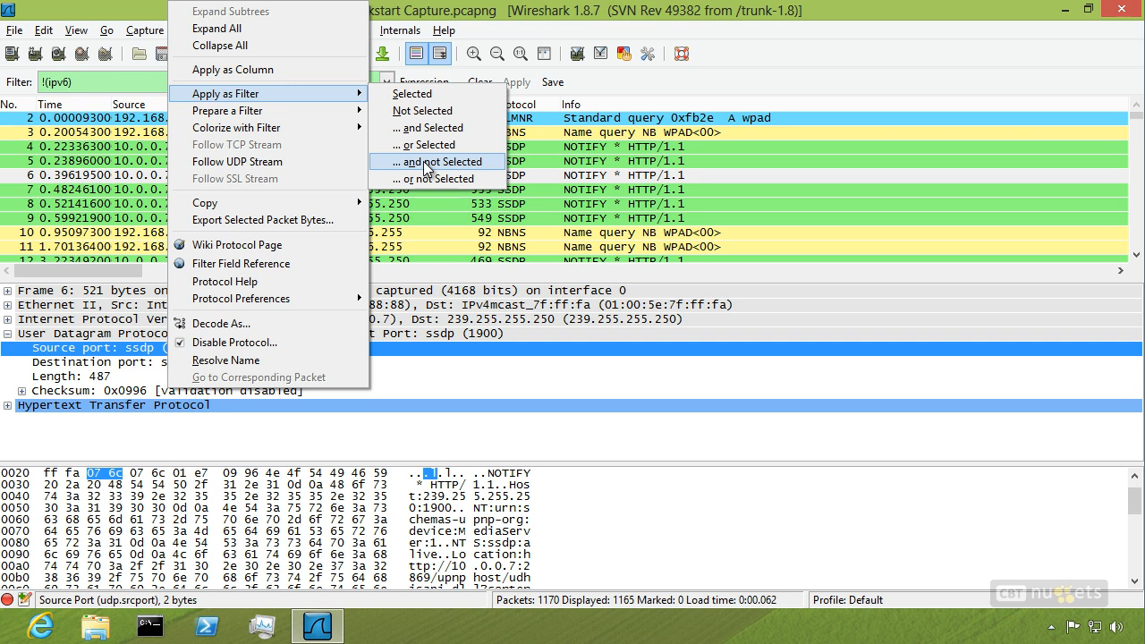
{"action": "key", "text": "ctrl+2"}
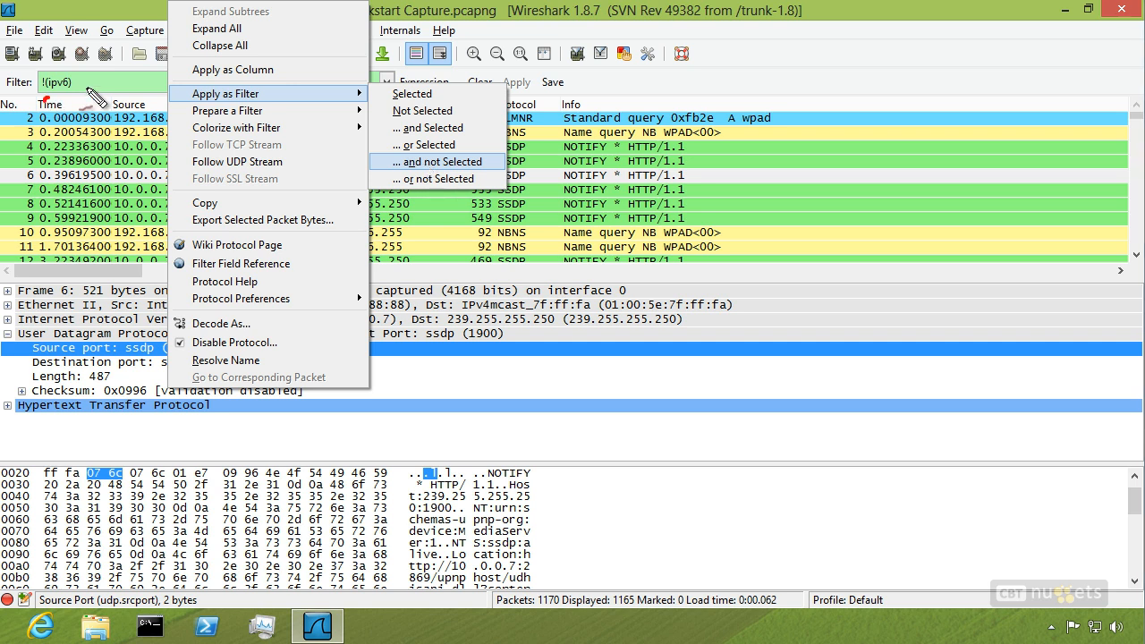
{"action": "left_click_drag", "start_coordinate": [87, 87], "coordinate": [47, 100]}
{"action": "left_click_drag", "start_coordinate": [436, 186], "coordinate": [458, 175]}
{"action": "mouse_move", "coordinate": [134, 361]}
{"action": "left_mouse_down"}
{"action": "mouse_move", "coordinate": [120, 356]}
{"action": "mouse_move", "coordinate": [138, 365]}
{"action": "left_mouse_up"}
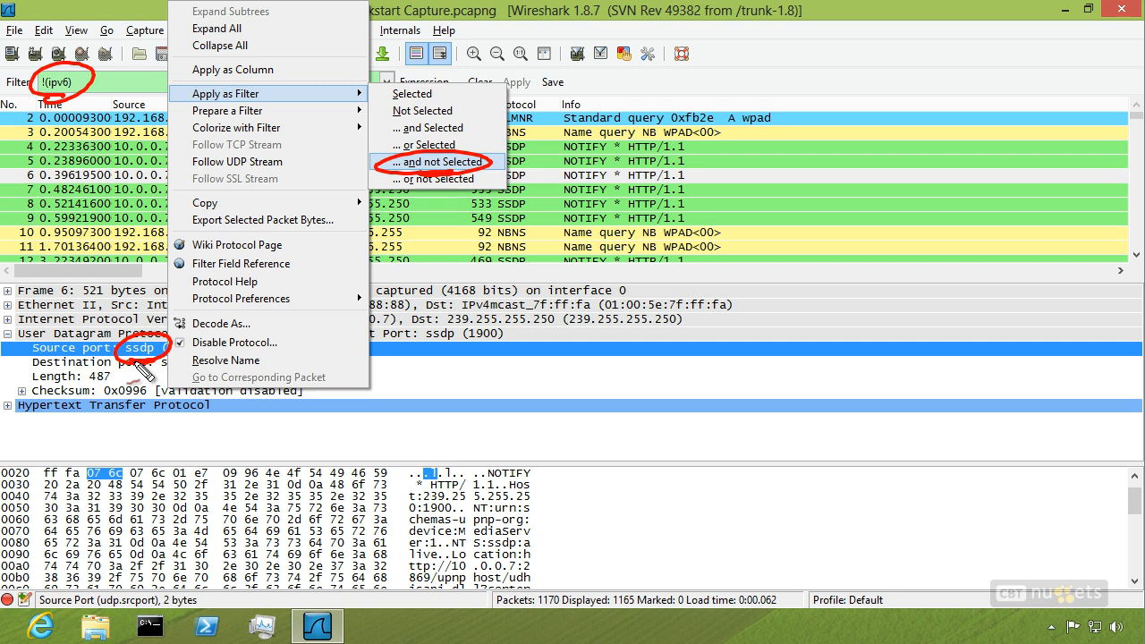
{"action": "left_click", "coordinate": [434, 162]}
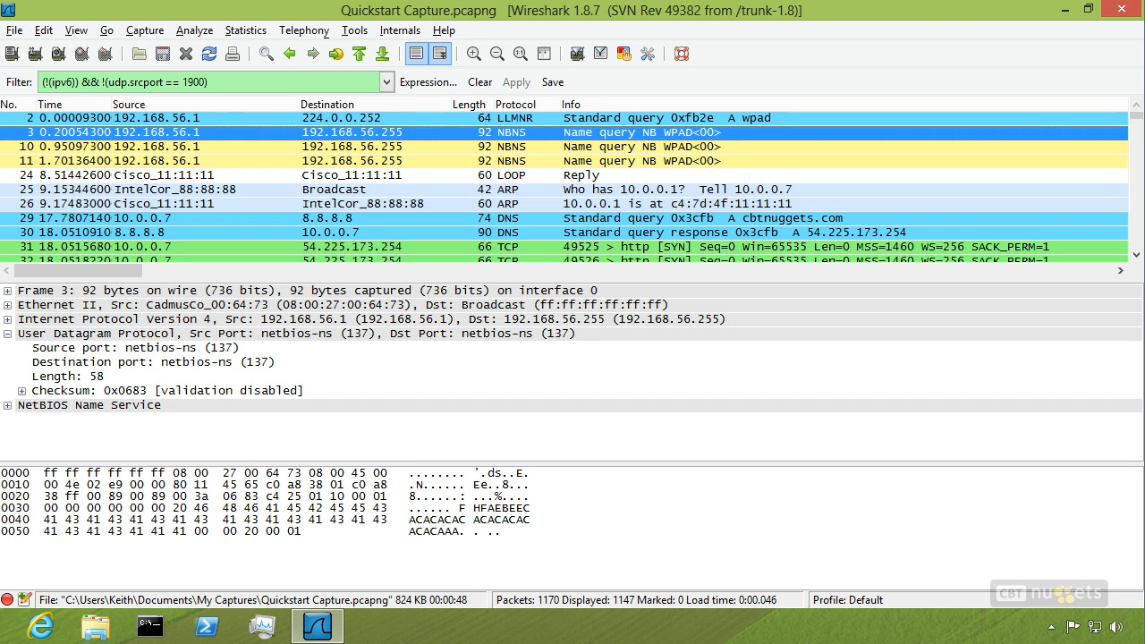
{"action": "left_click_drag", "start_coordinate": [34, 109], "coordinate": [90, 98]}
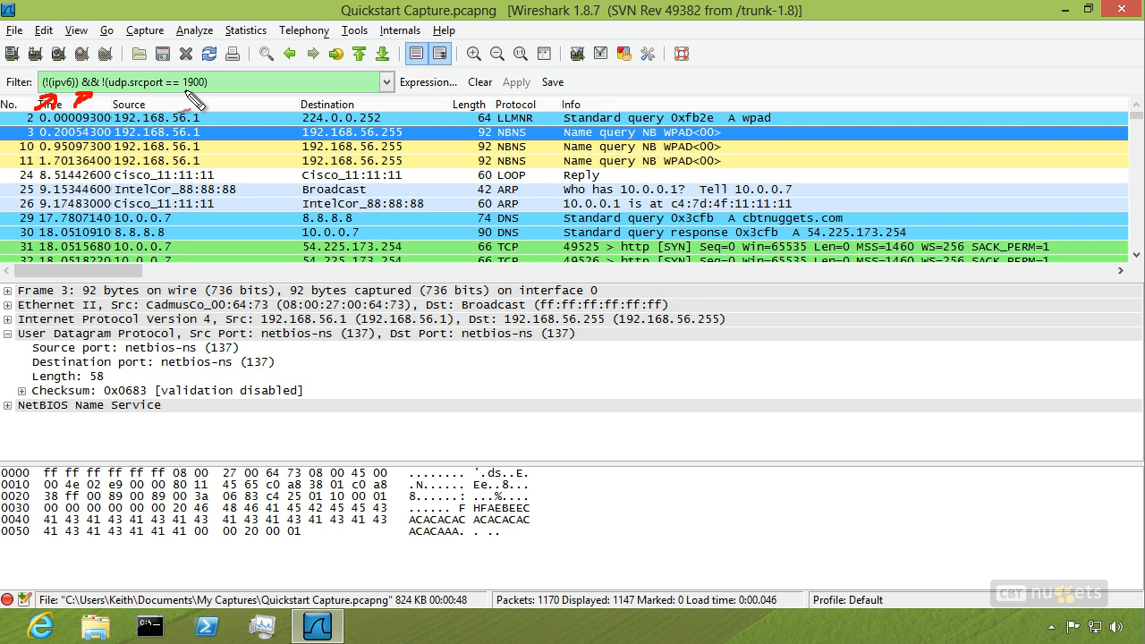
{"action": "left_click_drag", "start_coordinate": [198, 128], "coordinate": [211, 125]}
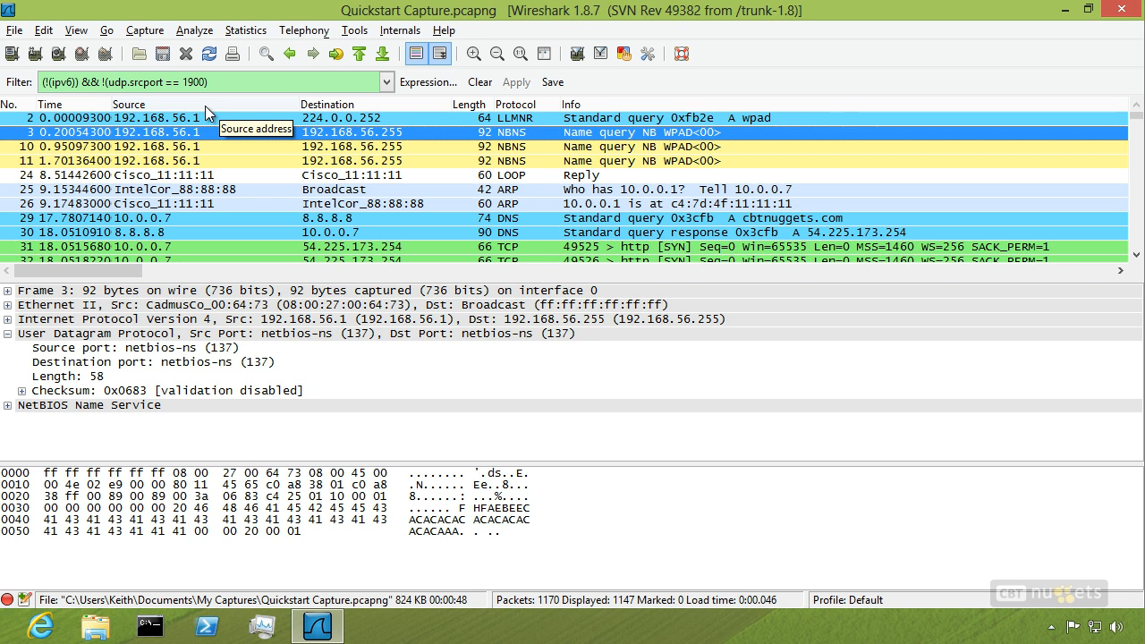
{"action": "mouse_move", "coordinate": [621, 502]}
{"action": "left_mouse_down"}
{"action": "mouse_move", "coordinate": [15, 473]}
{"action": "mouse_move", "coordinate": [609, 435]}
{"action": "mouse_move", "coordinate": [598, 535]}
{"action": "left_mouse_up"}
{"action": "mouse_move", "coordinate": [7, 624]}
{"action": "left_mouse_down"}
{"action": "mouse_move", "coordinate": [30, 609]}
{"action": "mouse_move", "coordinate": [27, 622]}
{"action": "left_mouse_up"}
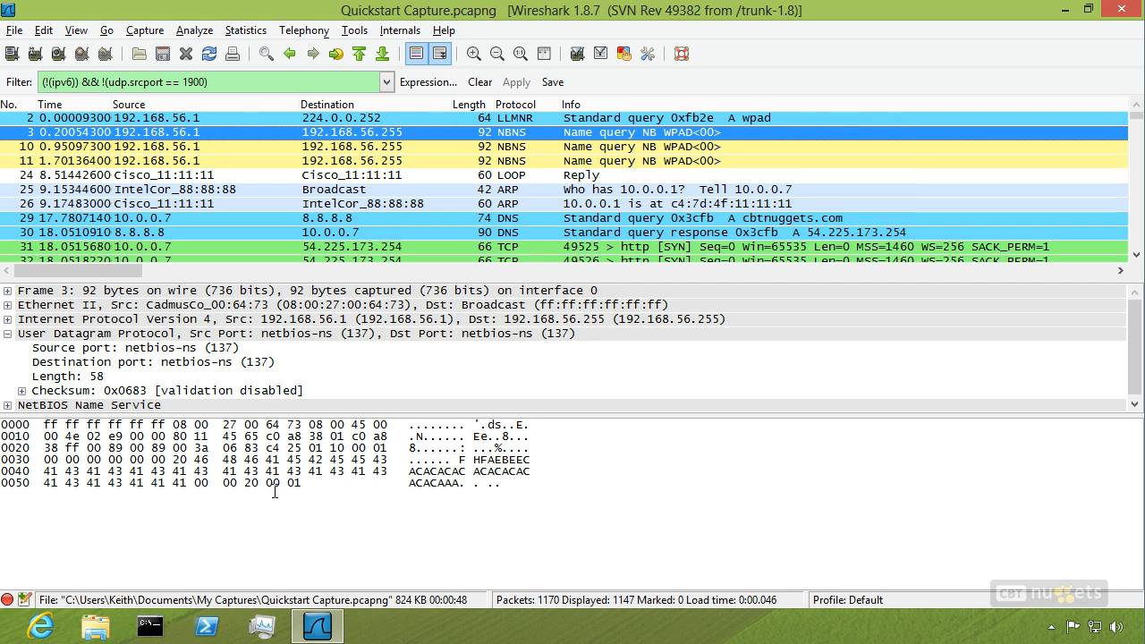
Hide the Packet Bytes pane and show it again
{"action": "left_click", "coordinate": [76, 31]}
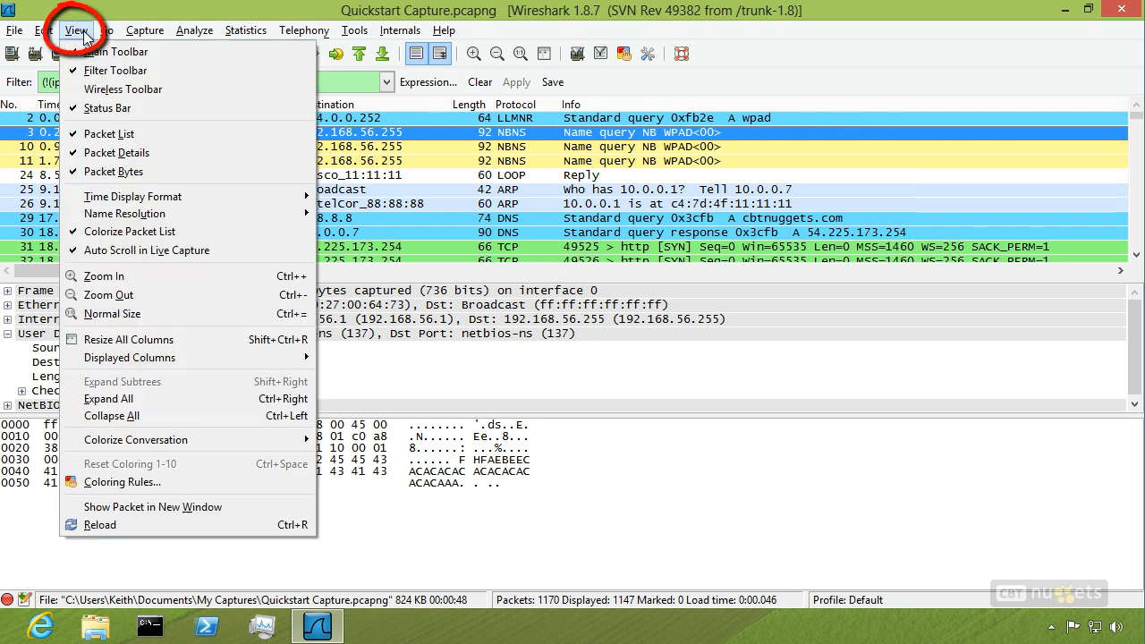
{"action": "left_click", "coordinate": [113, 173]}
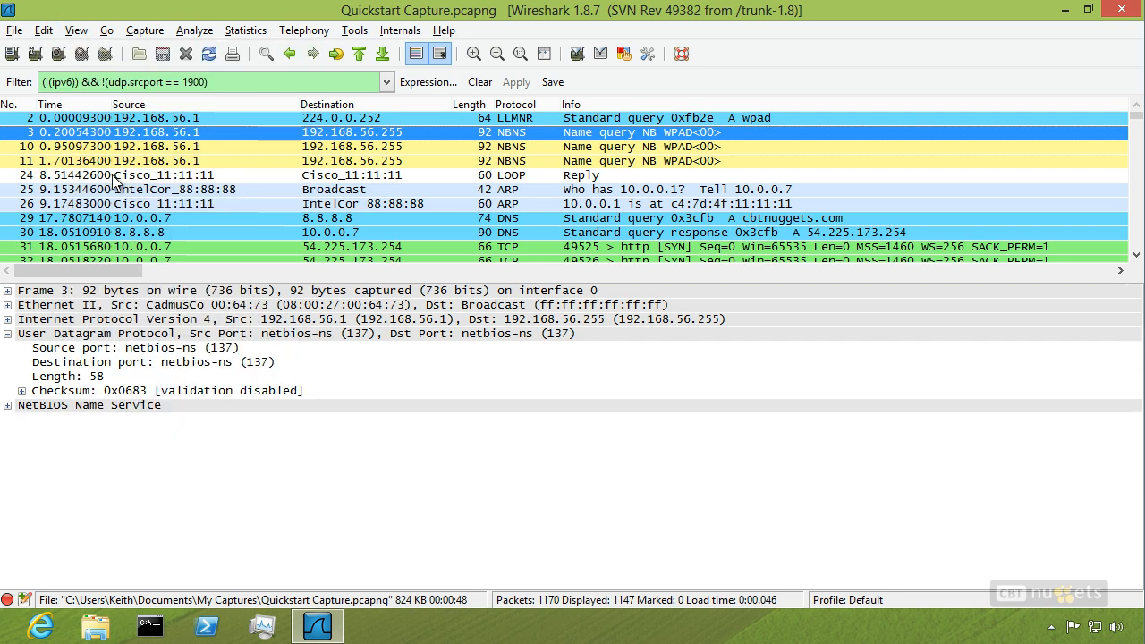
{"action": "left_click", "coordinate": [71, 32]}
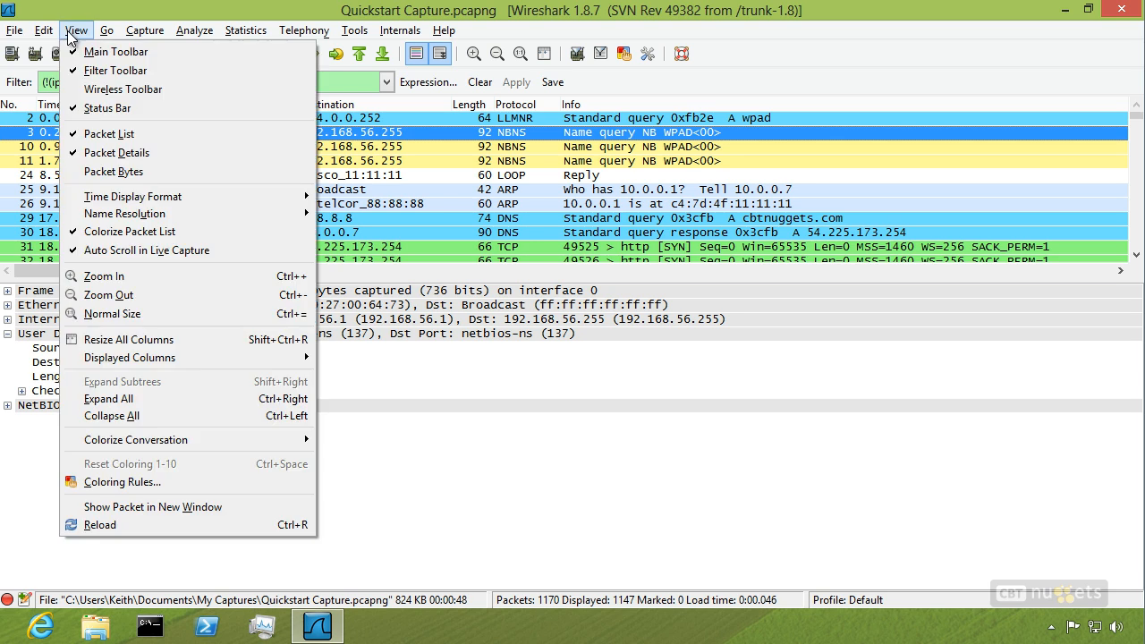
{"action": "left_click", "coordinate": [101, 172]}
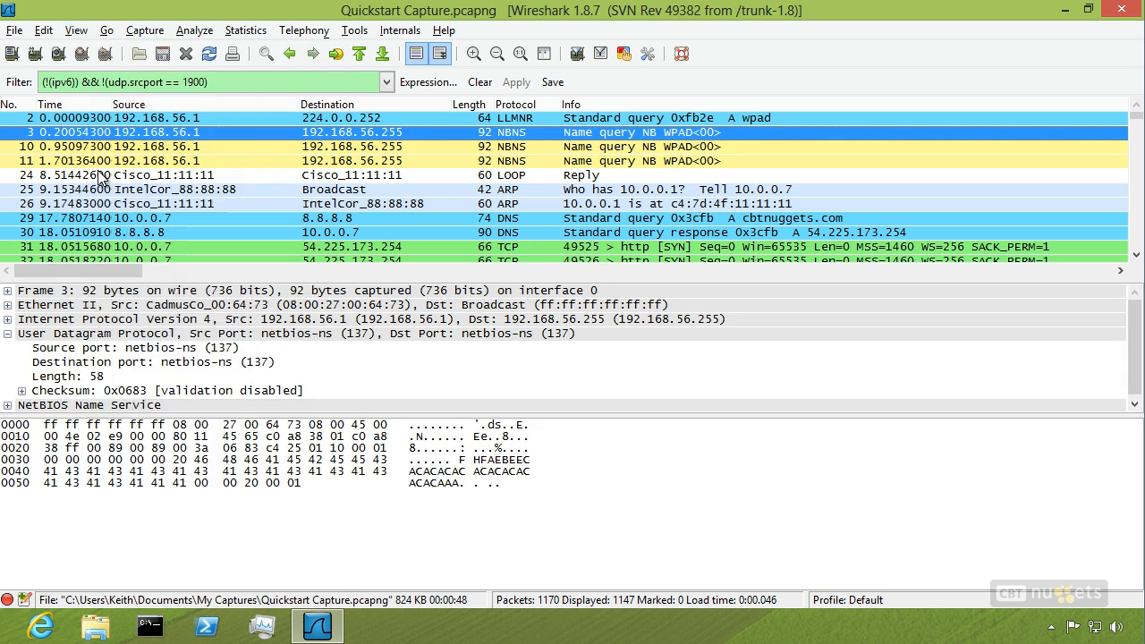
Hide the Packet Bytes pane so the packet details take up its space
{"action": "left_click", "coordinate": [79, 32]}
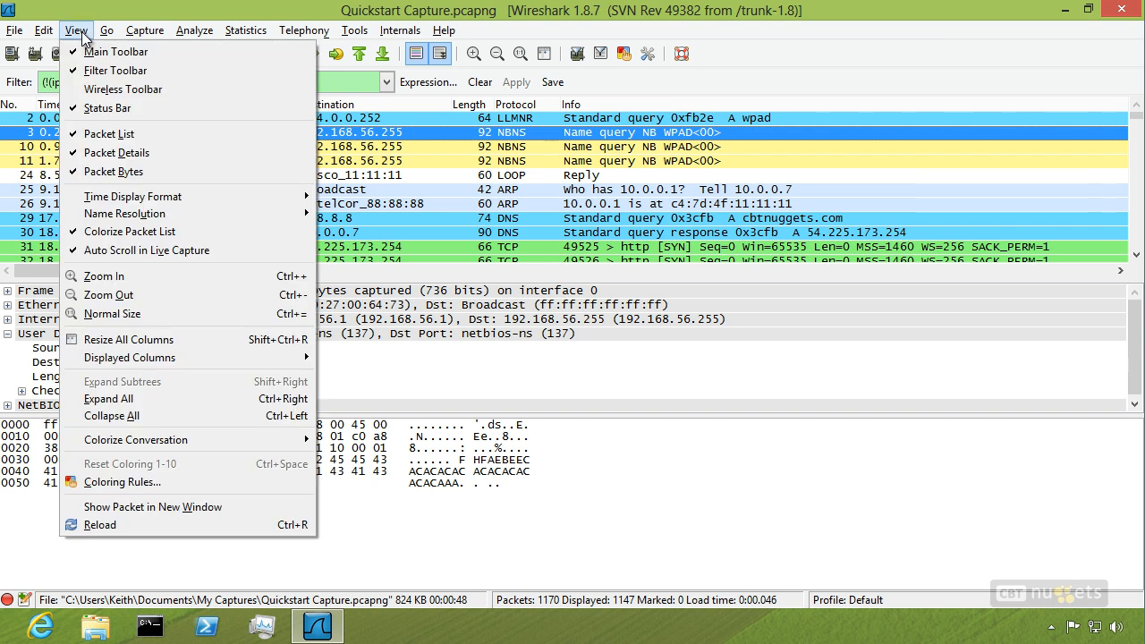
{"action": "left_click", "coordinate": [98, 174]}
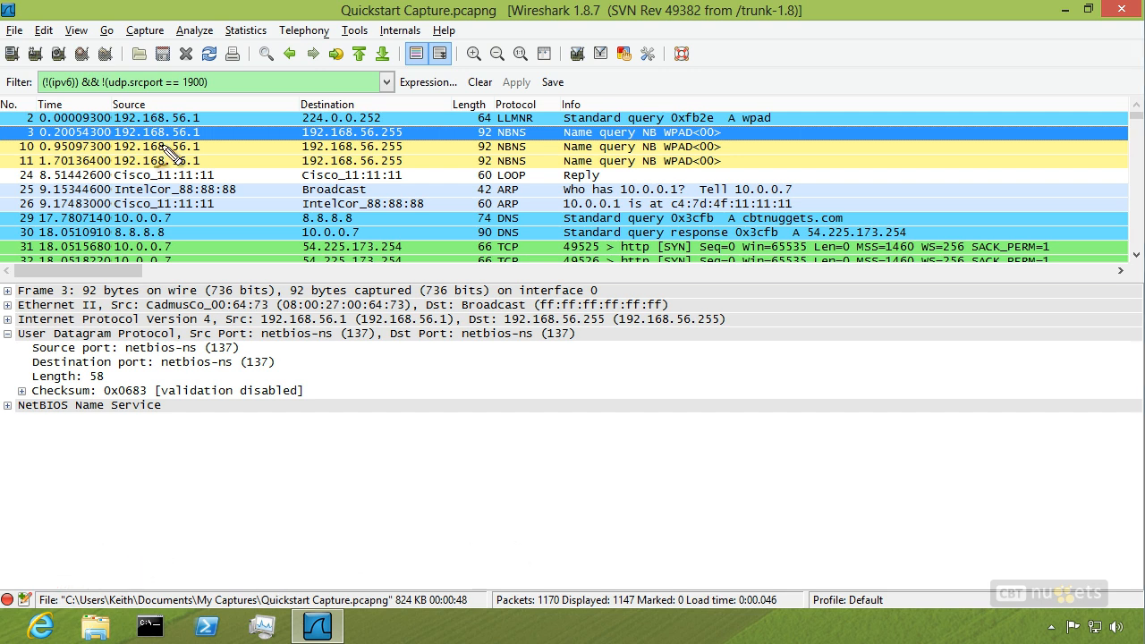
{"action": "mouse_move", "coordinate": [24, 144]}
{"action": "left_mouse_down"}
{"action": "mouse_move", "coordinate": [62, 123]}
{"action": "mouse_move", "coordinate": [51, 139]}
{"action": "left_mouse_up"}
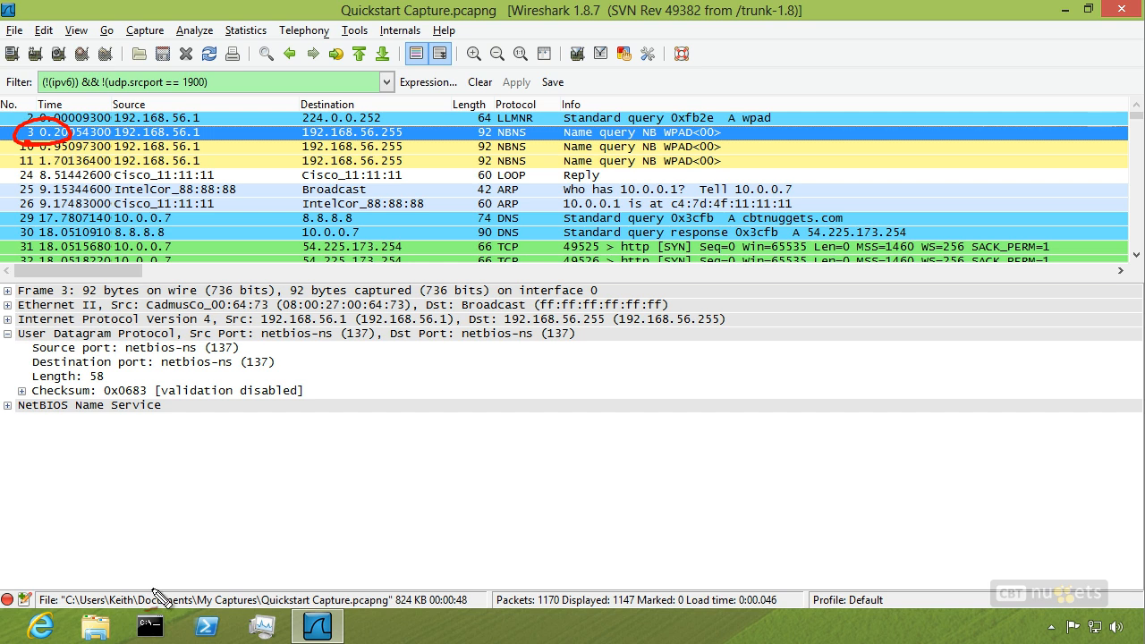
{"action": "left_click_drag", "start_coordinate": [143, 542], "coordinate": [186, 582]}
{"action": "mouse_move", "coordinate": [174, 562]}
{"action": "left_mouse_down"}
{"action": "mouse_move", "coordinate": [162, 579]}
{"action": "mouse_move", "coordinate": [183, 579]}
{"action": "left_mouse_up"}
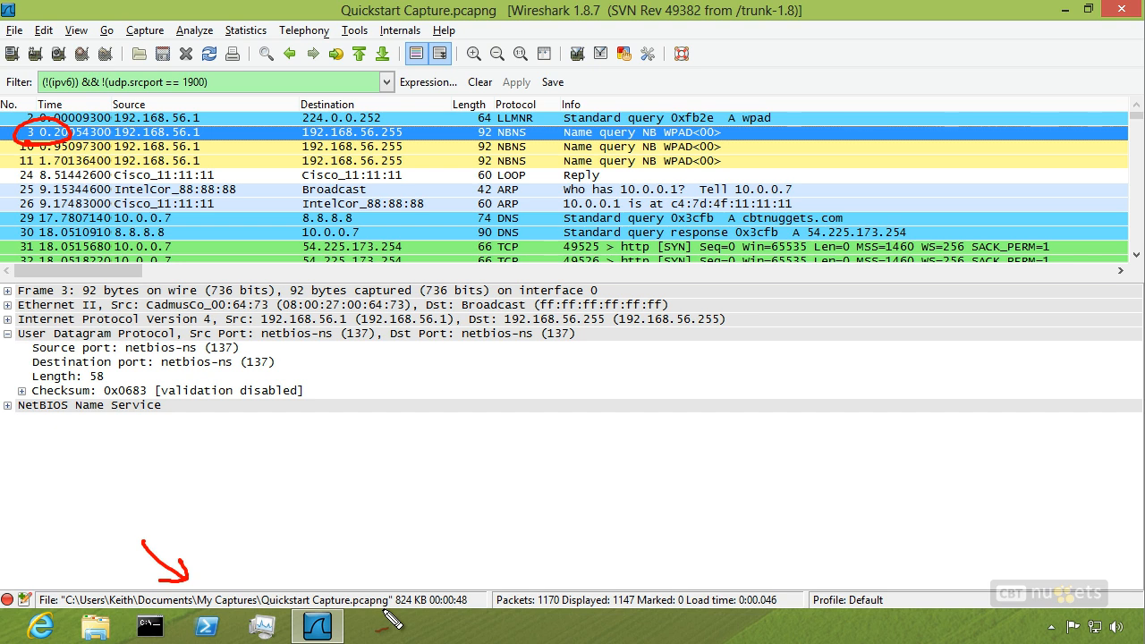
{"action": "mouse_move", "coordinate": [430, 610]}
{"action": "left_mouse_down"}
{"action": "mouse_move", "coordinate": [433, 590]}
{"action": "mouse_move", "coordinate": [397, 611]}
{"action": "left_mouse_up"}
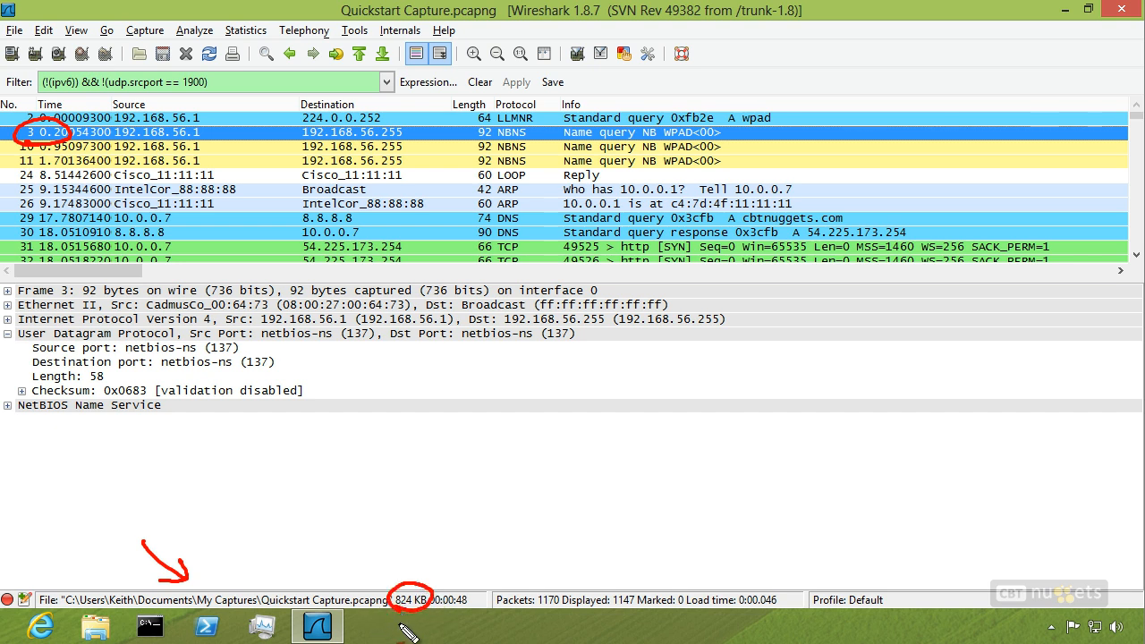
{"action": "mouse_move", "coordinate": [515, 614]}
{"action": "left_mouse_down"}
{"action": "mouse_move", "coordinate": [560, 615]}
{"action": "mouse_move", "coordinate": [565, 587]}
{"action": "mouse_move", "coordinate": [492, 597]}
{"action": "mouse_move", "coordinate": [537, 619]}
{"action": "mouse_move", "coordinate": [565, 591]}
{"action": "mouse_move", "coordinate": [639, 614]}
{"action": "mouse_move", "coordinate": [637, 586]}
{"action": "mouse_move", "coordinate": [565, 594]}
{"action": "mouse_move", "coordinate": [640, 609]}
{"action": "left_mouse_up"}
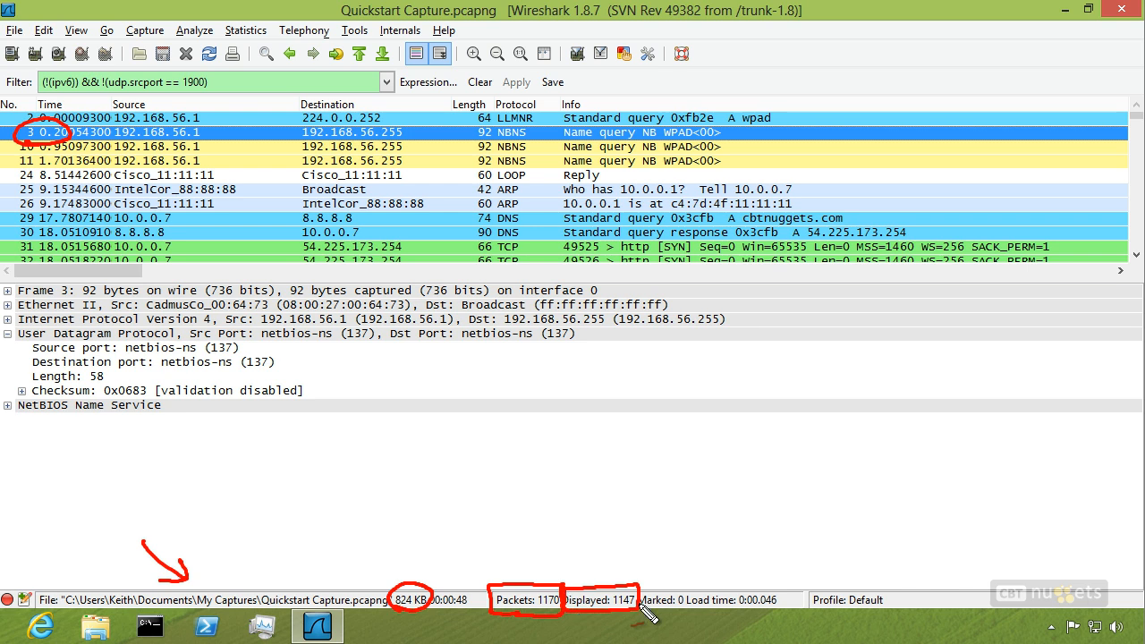
{"action": "mouse_move", "coordinate": [543, 585]}
{"action": "left_mouse_down"}
{"action": "mouse_move", "coordinate": [626, 578]}
{"action": "mouse_move", "coordinate": [540, 564]}
{"action": "left_mouse_up"}
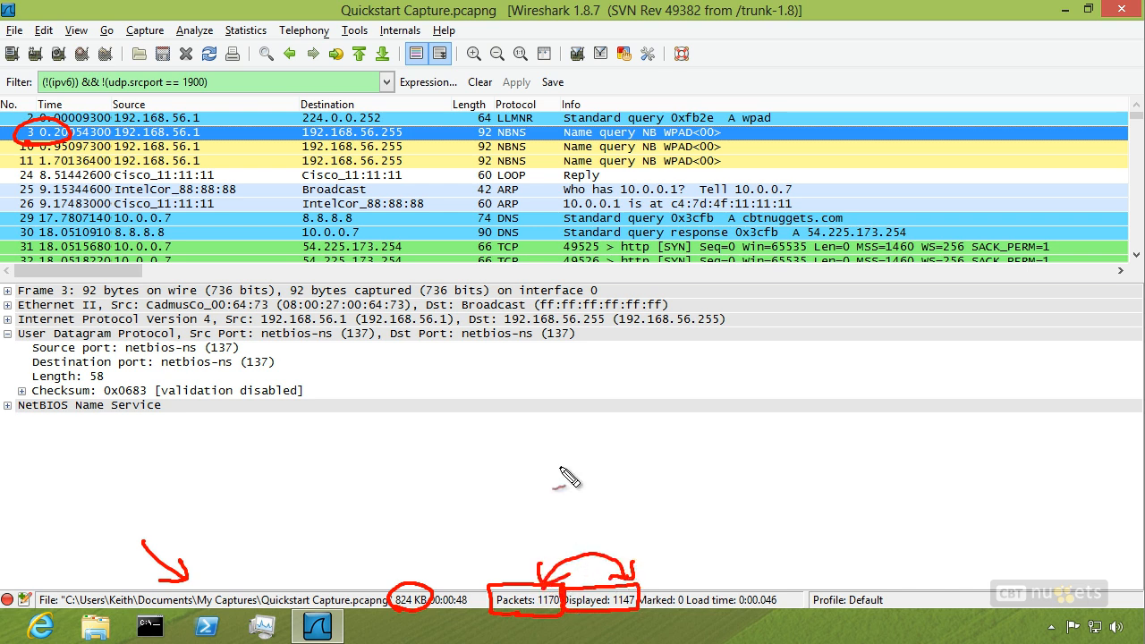
{"action": "mouse_move", "coordinate": [564, 514]}
{"action": "left_mouse_down"}
{"action": "mouse_move", "coordinate": [263, 111]}
{"action": "mouse_move", "coordinate": [134, 107]}
{"action": "mouse_move", "coordinate": [193, 58]}
{"action": "left_mouse_up"}
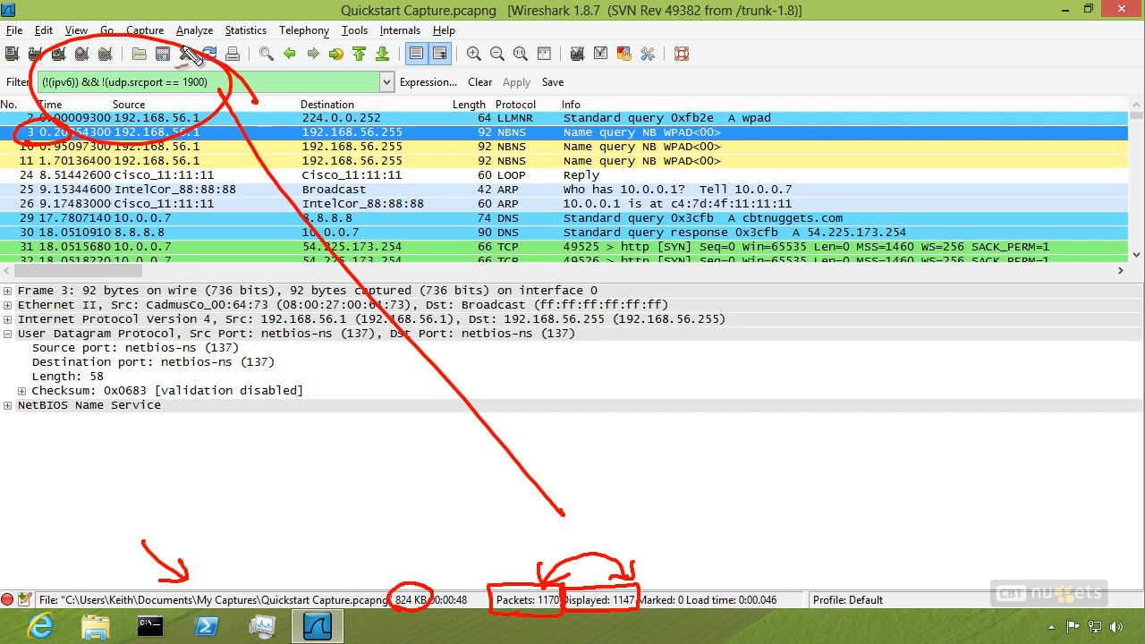
{"action": "mouse_move", "coordinate": [682, 617]}
{"action": "left_mouse_down"}
{"action": "mouse_move", "coordinate": [709, 590]}
{"action": "mouse_move", "coordinate": [642, 601]}
{"action": "mouse_move", "coordinate": [682, 611]}
{"action": "left_mouse_up"}
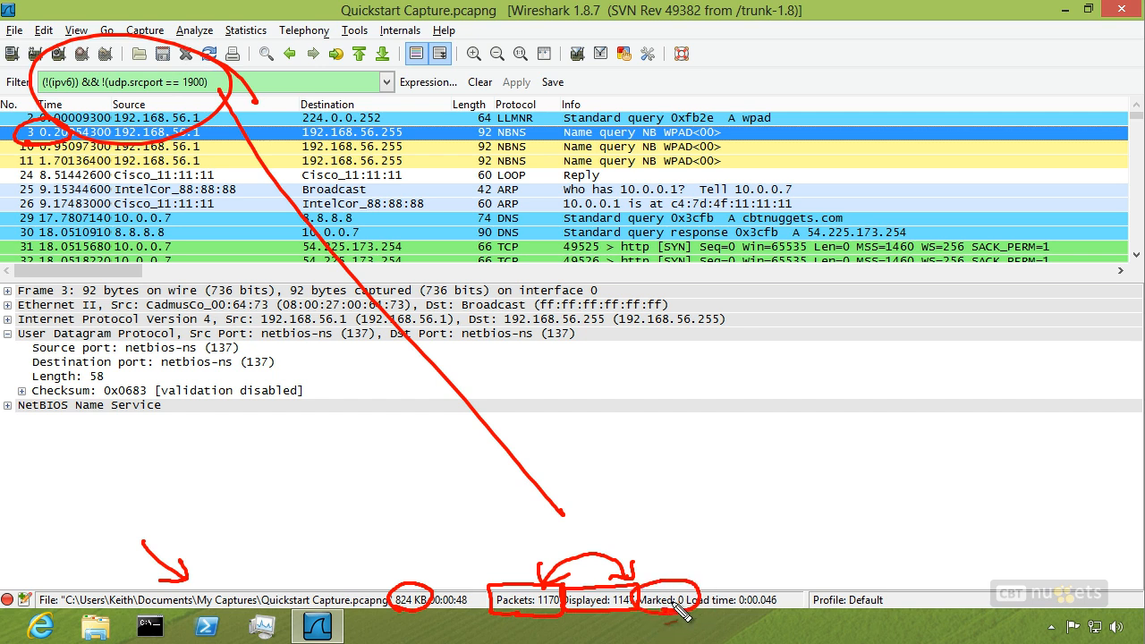
{"action": "key", "text": "Escape"}
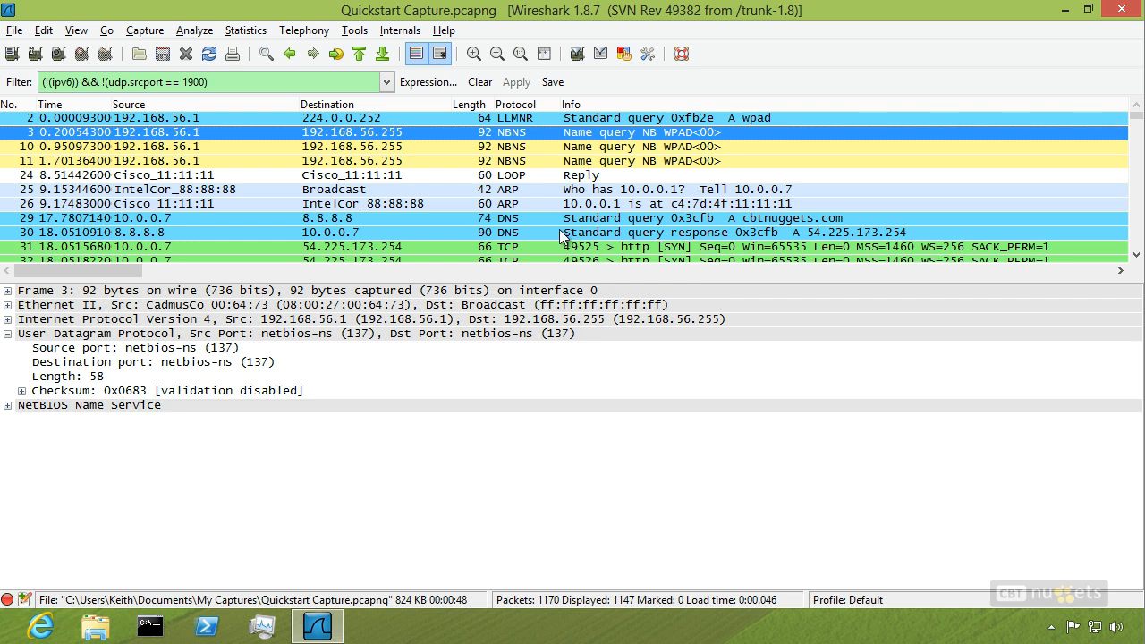
Mark packet 29, the DNS query for cbtnuggets.com, in the packet list
{"action": "left_click", "coordinate": [532, 218]}
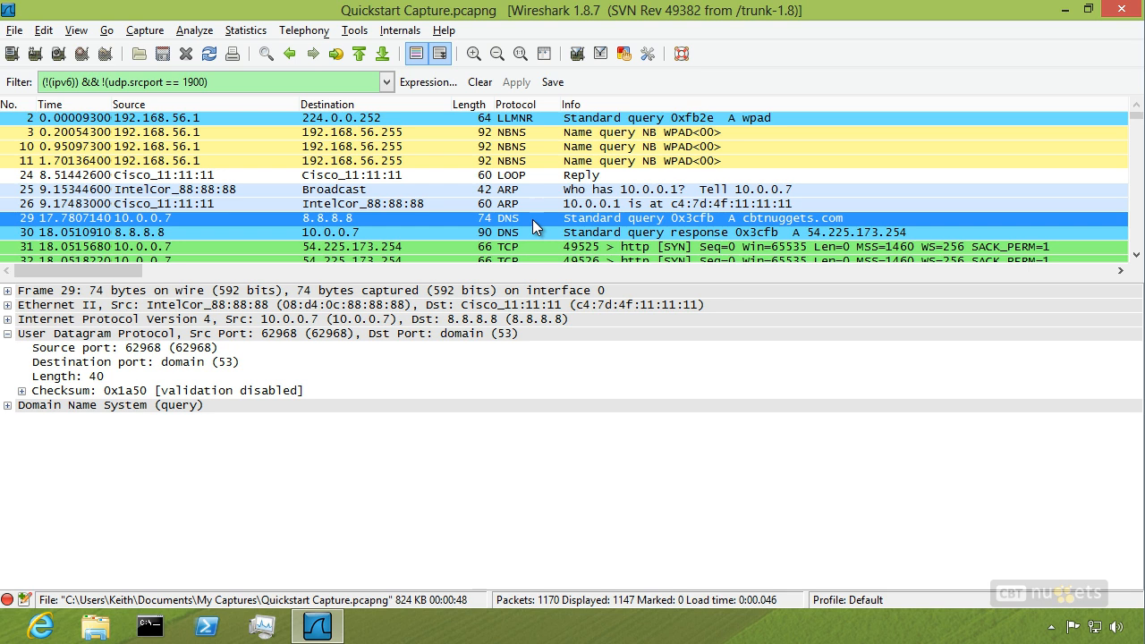
{"action": "right_click", "coordinate": [533, 219]}
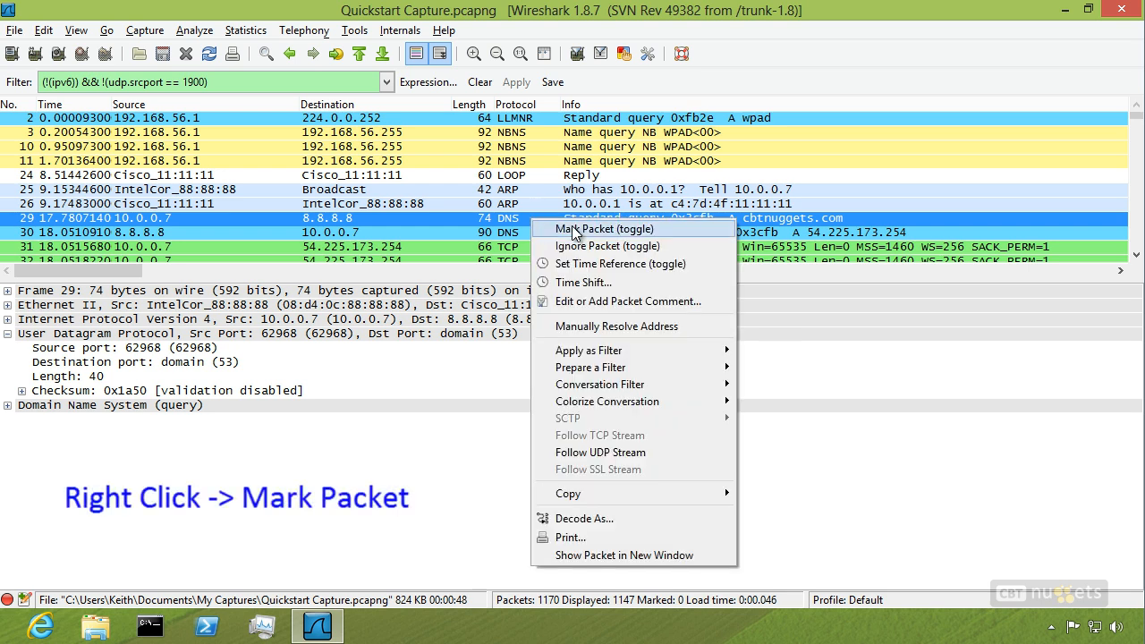
{"action": "left_click", "coordinate": [576, 231]}
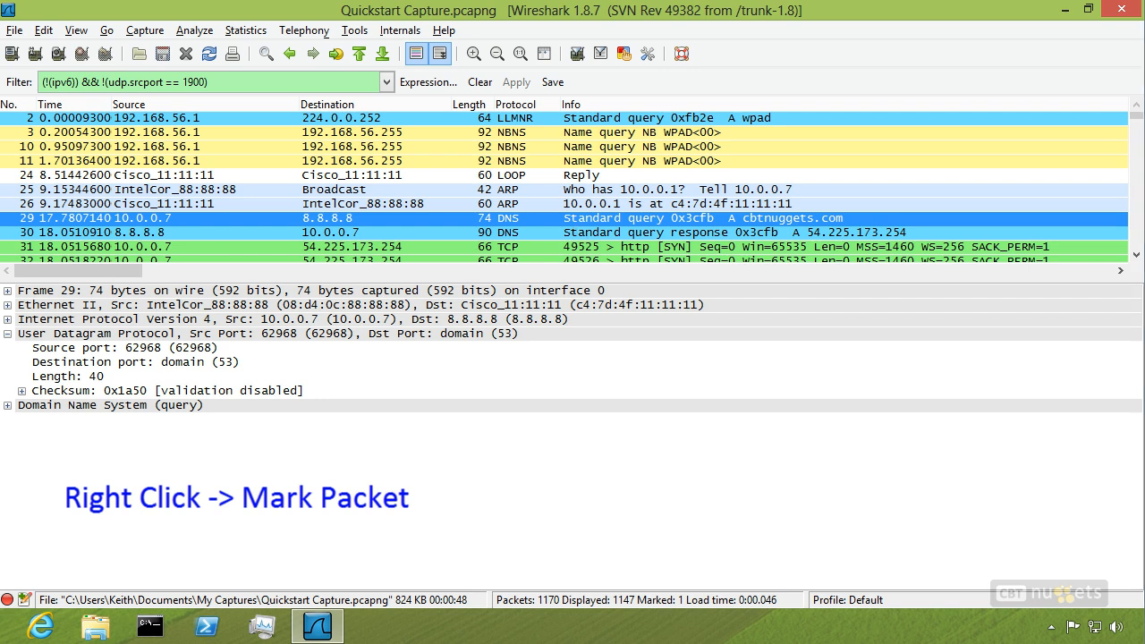
{"action": "mouse_move", "coordinate": [694, 580]}
{"action": "left_mouse_down"}
{"action": "mouse_move", "coordinate": [634, 586]}
{"action": "mouse_move", "coordinate": [703, 583]}
{"action": "mouse_move", "coordinate": [677, 595]}
{"action": "left_mouse_up"}
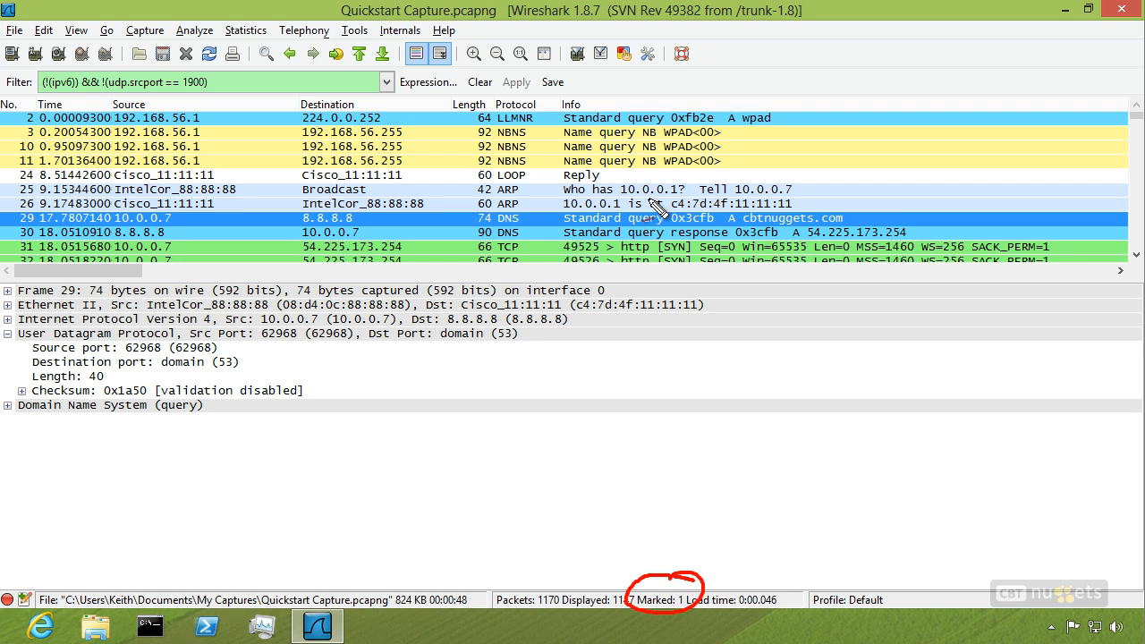
{"action": "key", "text": "Escape"}
Mark packet 25, the ARP request, and unmark it again
{"action": "right_click", "coordinate": [518, 189]}
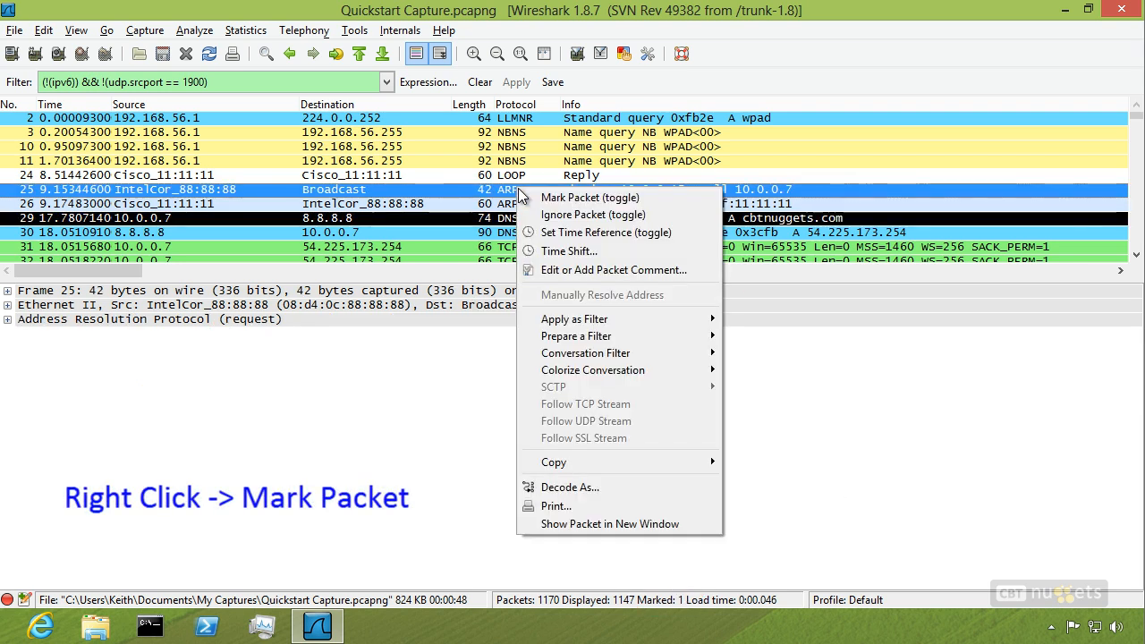
{"action": "left_click", "coordinate": [565, 196]}
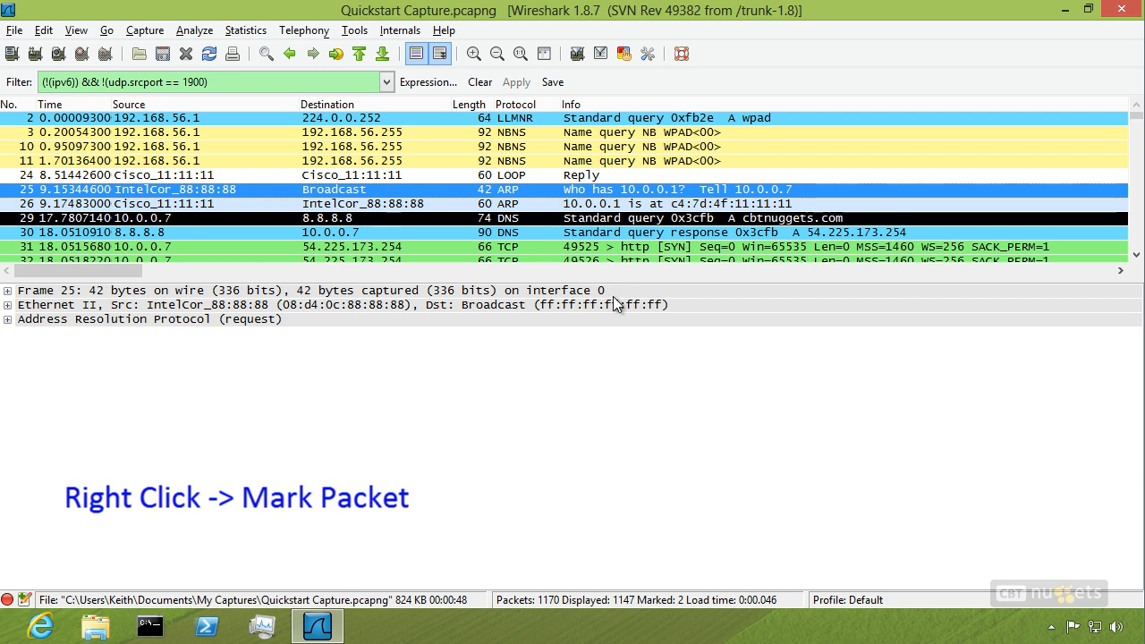
{"action": "right_click", "coordinate": [514, 197]}
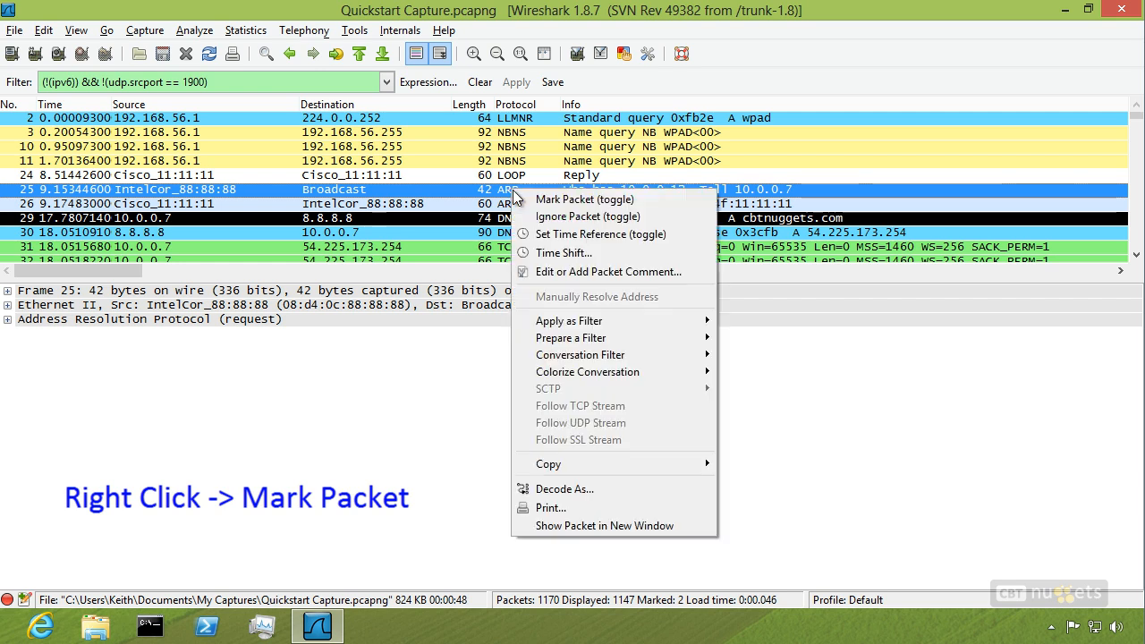
{"action": "left_click", "coordinate": [556, 200]}
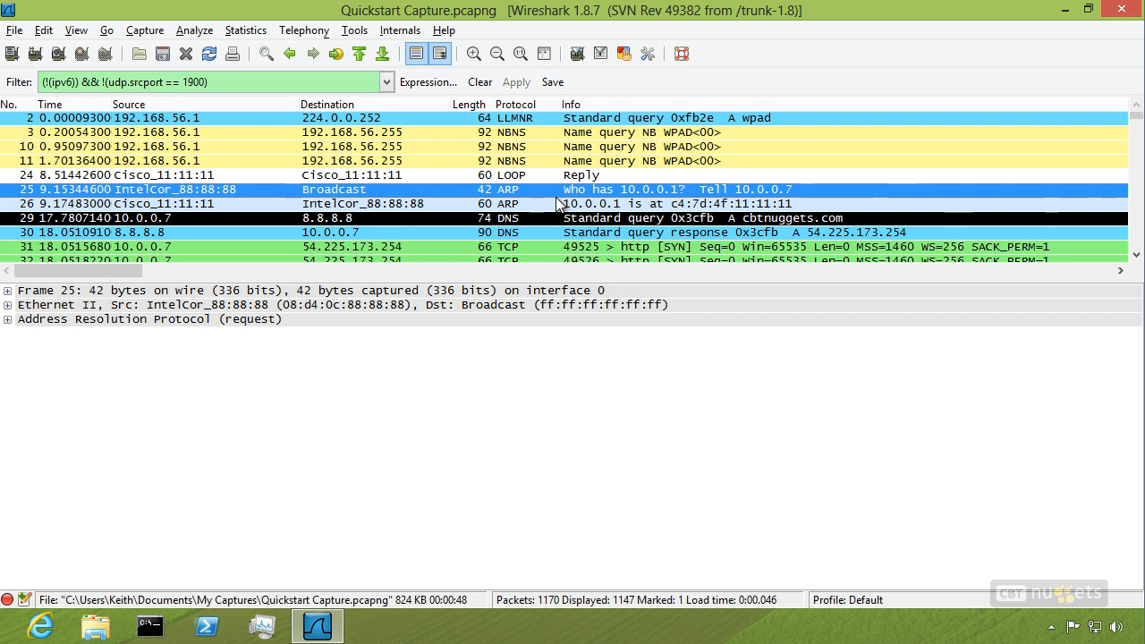
{"action": "left_click_drag", "start_coordinate": [848, 634], "coordinate": [841, 632]}
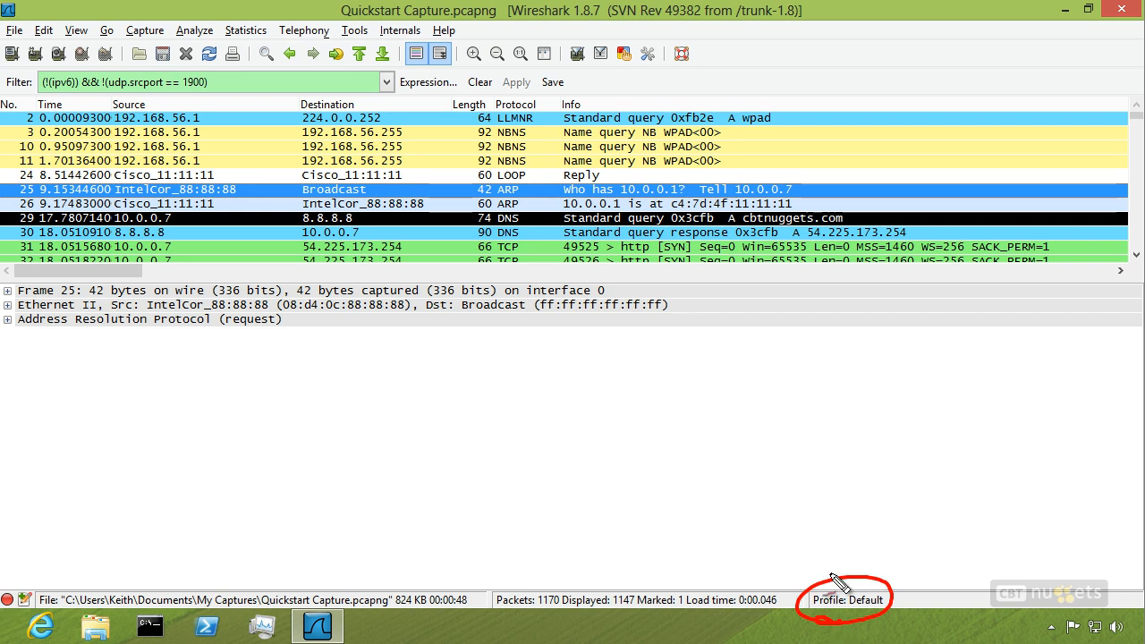
{"action": "mouse_move", "coordinate": [779, 611]}
{"action": "left_mouse_down"}
{"action": "mouse_move", "coordinate": [71, 620]}
{"action": "mouse_move", "coordinate": [89, 590]}
{"action": "mouse_move", "coordinate": [568, 571]}
{"action": "mouse_move", "coordinate": [888, 601]}
{"action": "left_mouse_up"}
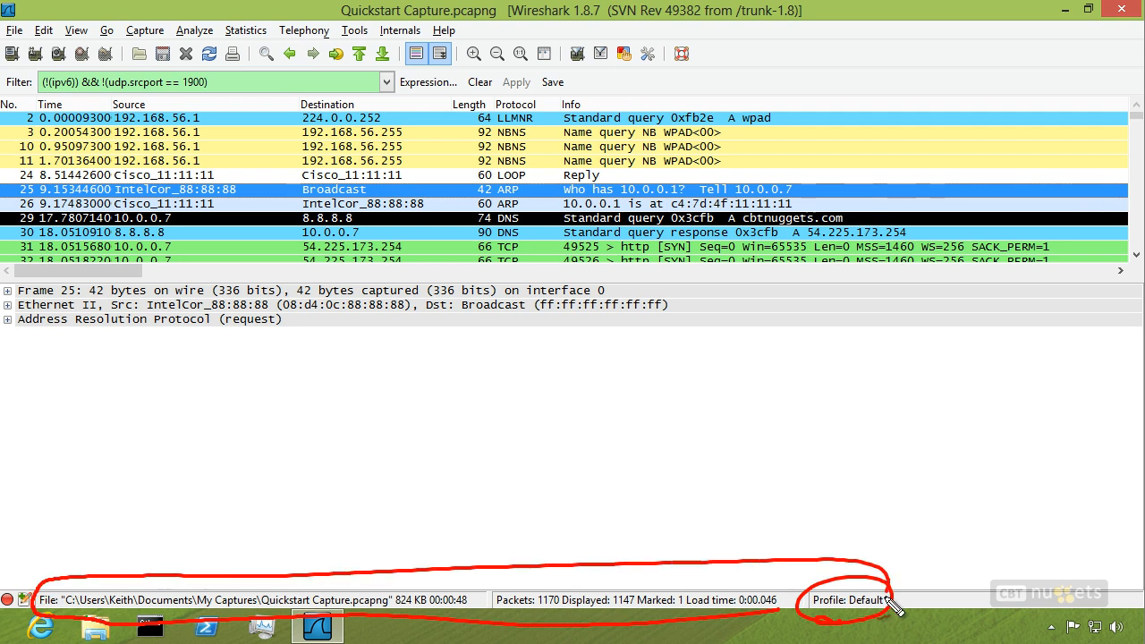
{"action": "key", "text": "Escape"}
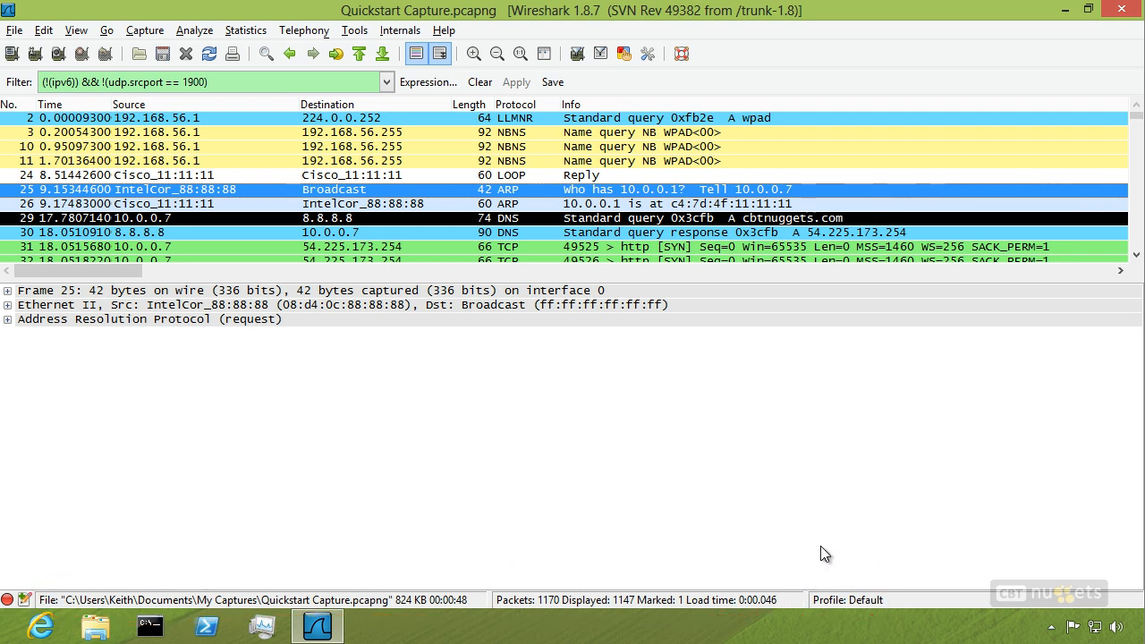
Select the Ethernet II section in packet 25's details to check its protocol name and byte size
{"action": "left_click", "coordinate": [183, 308]}
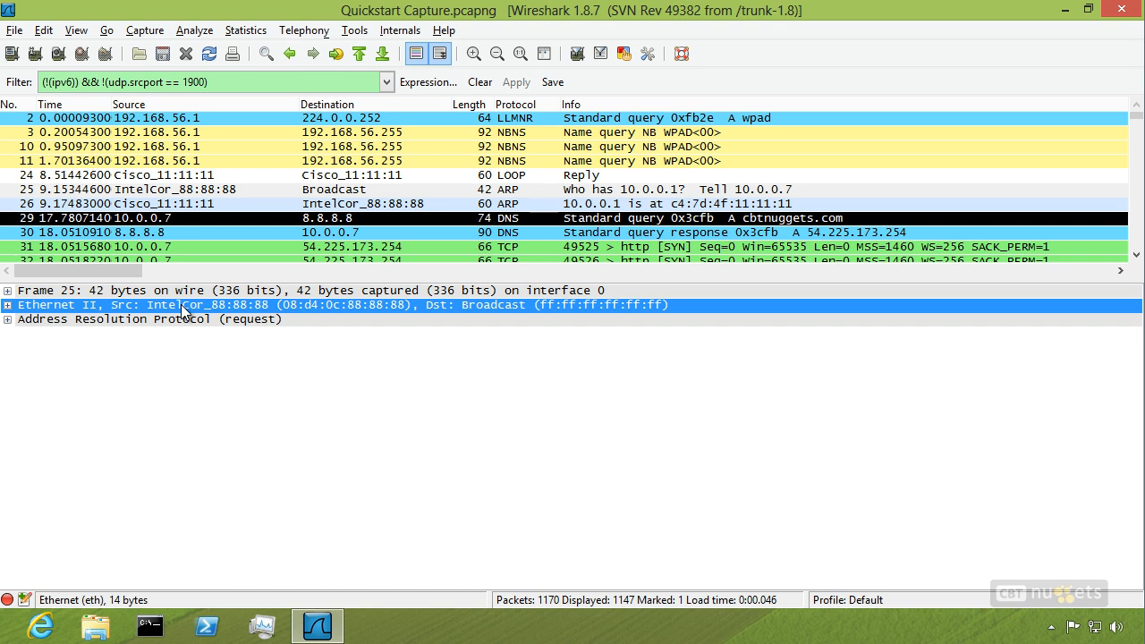
{"action": "key", "text": "ctrl+shift+d"}
{"action": "mouse_move", "coordinate": [71, 282]}
{"action": "left_mouse_down"}
{"action": "mouse_move", "coordinate": [64, 300]}
{"action": "mouse_move", "coordinate": [68, 280]}
{"action": "left_mouse_up"}
{"action": "mouse_move", "coordinate": [34, 181]}
{"action": "left_mouse_down"}
{"action": "mouse_move", "coordinate": [64, 277]}
{"action": "mouse_move", "coordinate": [41, 234]}
{"action": "mouse_move", "coordinate": [56, 197]}
{"action": "left_mouse_up"}
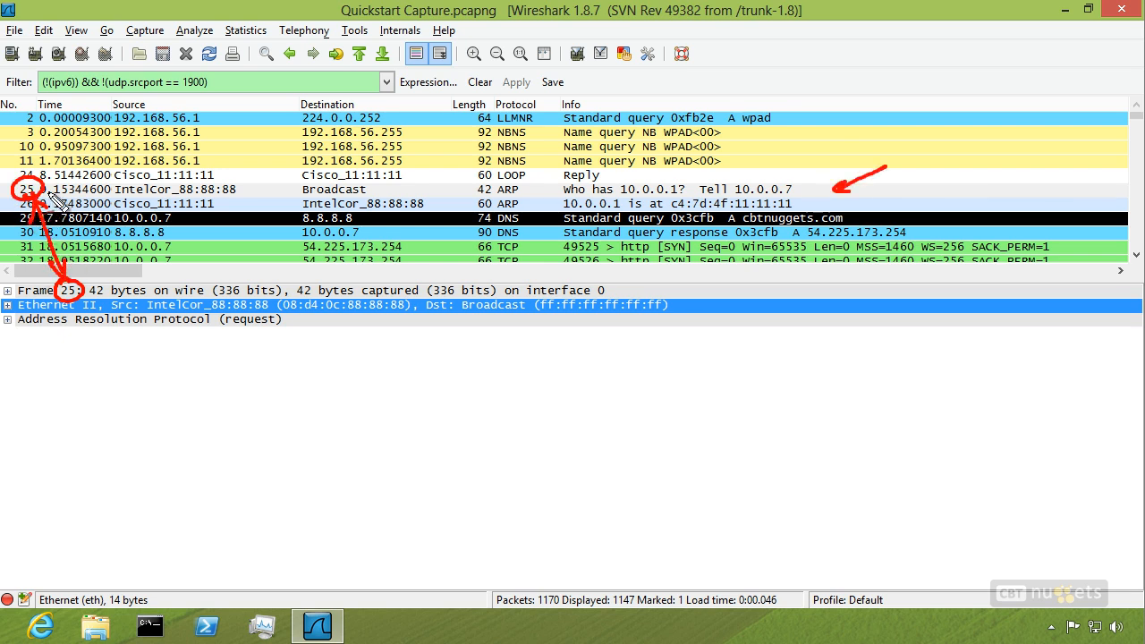
{"action": "mouse_move", "coordinate": [32, 314]}
{"action": "left_mouse_down"}
{"action": "mouse_move", "coordinate": [113, 298]}
{"action": "mouse_move", "coordinate": [34, 315]}
{"action": "left_mouse_up"}
{"action": "mouse_move", "coordinate": [140, 562]}
{"action": "left_mouse_down"}
{"action": "mouse_move", "coordinate": [126, 589]}
{"action": "mouse_move", "coordinate": [141, 579]}
{"action": "left_mouse_up"}
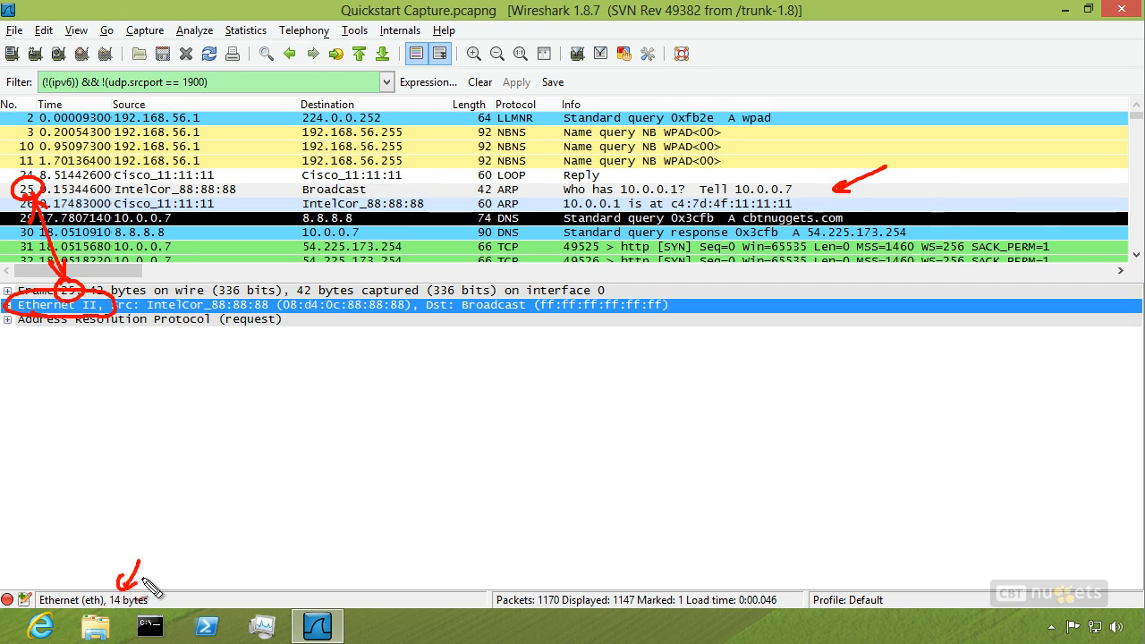
{"action": "key", "text": "Escape"}
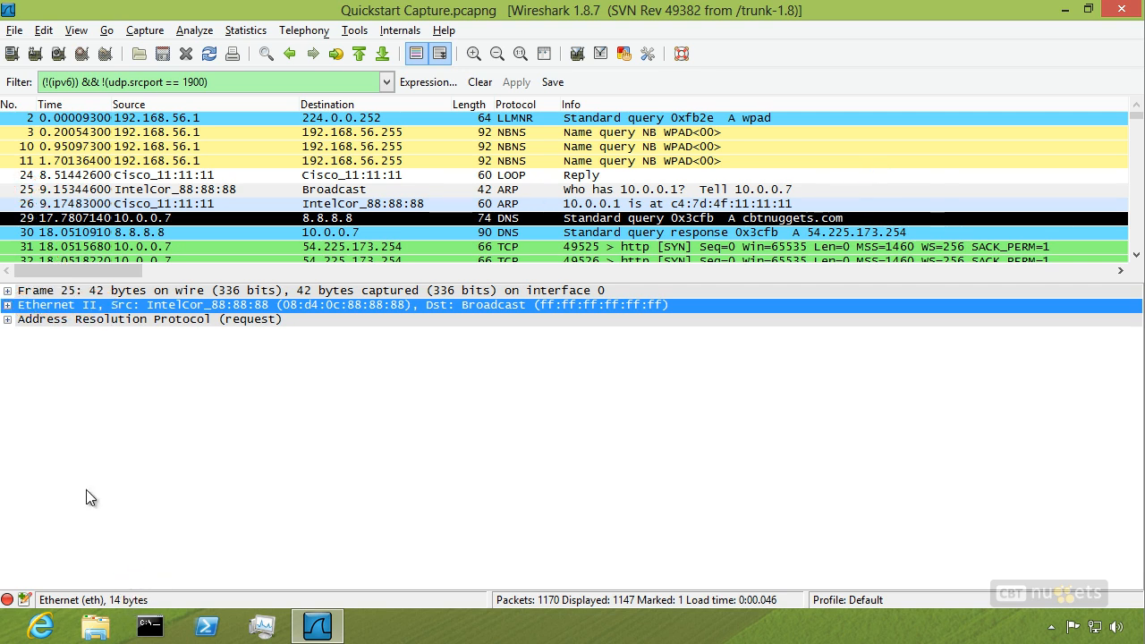
Expand packet 25's Address Resolution Protocol section and select its Sender MAC address to check the field name and size
{"action": "left_click", "coordinate": [9, 319]}
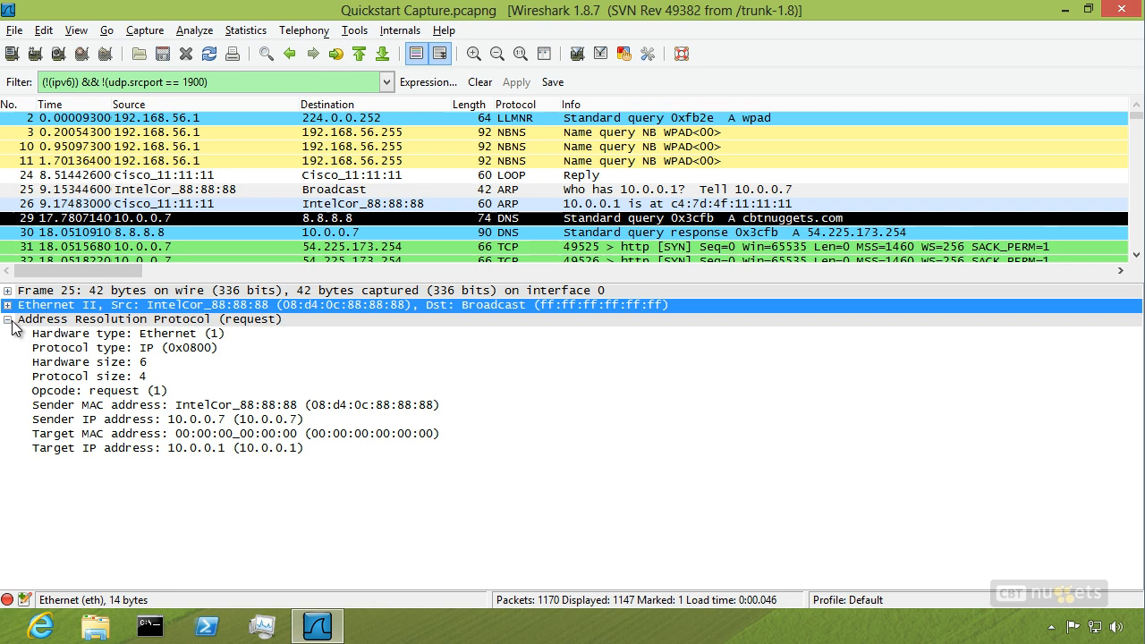
{"action": "left_click", "coordinate": [57, 321]}
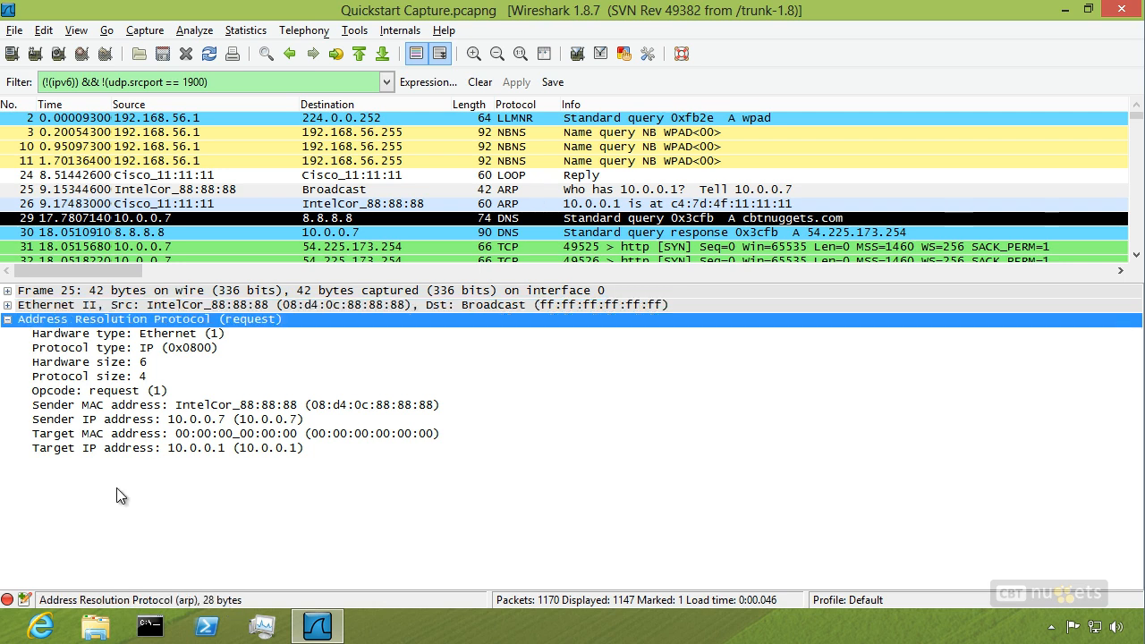
{"action": "left_click", "coordinate": [198, 407]}
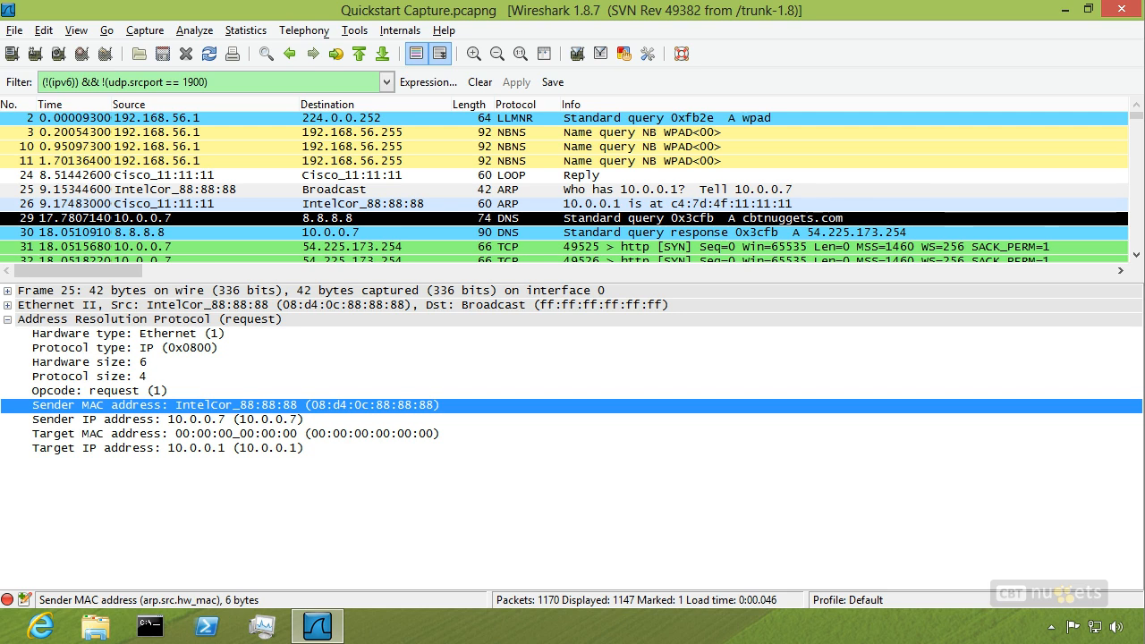
{"action": "mouse_move", "coordinate": [320, 430]}
{"action": "left_mouse_down"}
{"action": "mouse_move", "coordinate": [306, 414]}
{"action": "mouse_move", "coordinate": [324, 373]}
{"action": "mouse_move", "coordinate": [332, 416]}
{"action": "mouse_move", "coordinate": [347, 397]}
{"action": "left_mouse_up"}
{"action": "mouse_move", "coordinate": [364, 395]}
{"action": "left_mouse_down"}
{"action": "mouse_move", "coordinate": [363, 412]}
{"action": "mouse_move", "coordinate": [437, 405]}
{"action": "left_mouse_up"}
{"action": "mouse_move", "coordinate": [394, 356]}
{"action": "left_mouse_down"}
{"action": "mouse_move", "coordinate": [387, 379]}
{"action": "mouse_move", "coordinate": [457, 360]}
{"action": "left_mouse_up"}
{"action": "left_click_drag", "start_coordinate": [397, 382], "coordinate": [471, 363]}
{"action": "left_click_drag", "start_coordinate": [459, 356], "coordinate": [467, 345]}
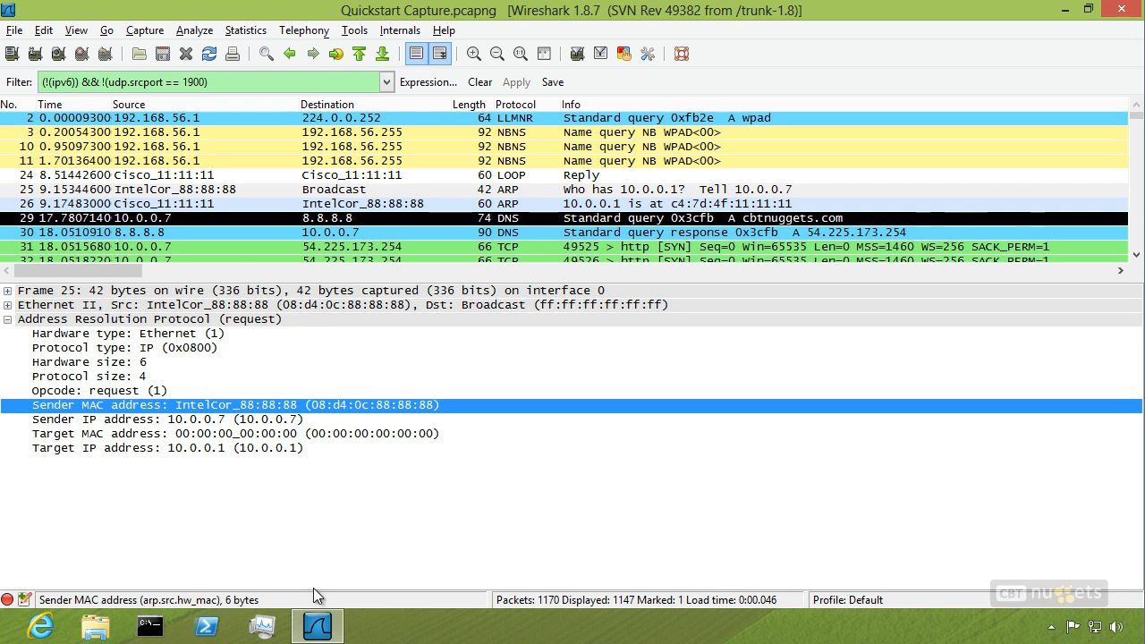
Open the Expert Infos window and review its errors, warnings, notes, chats, details and packet comments
{"action": "mouse_move", "coordinate": [7, 609]}
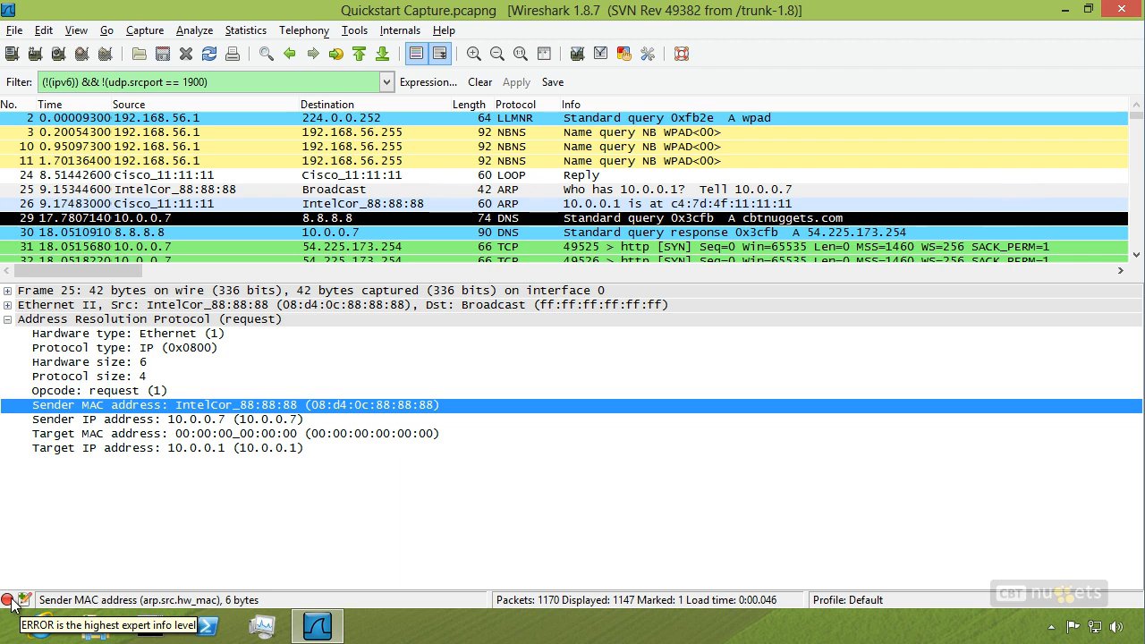
{"action": "left_click", "coordinate": [8, 600]}
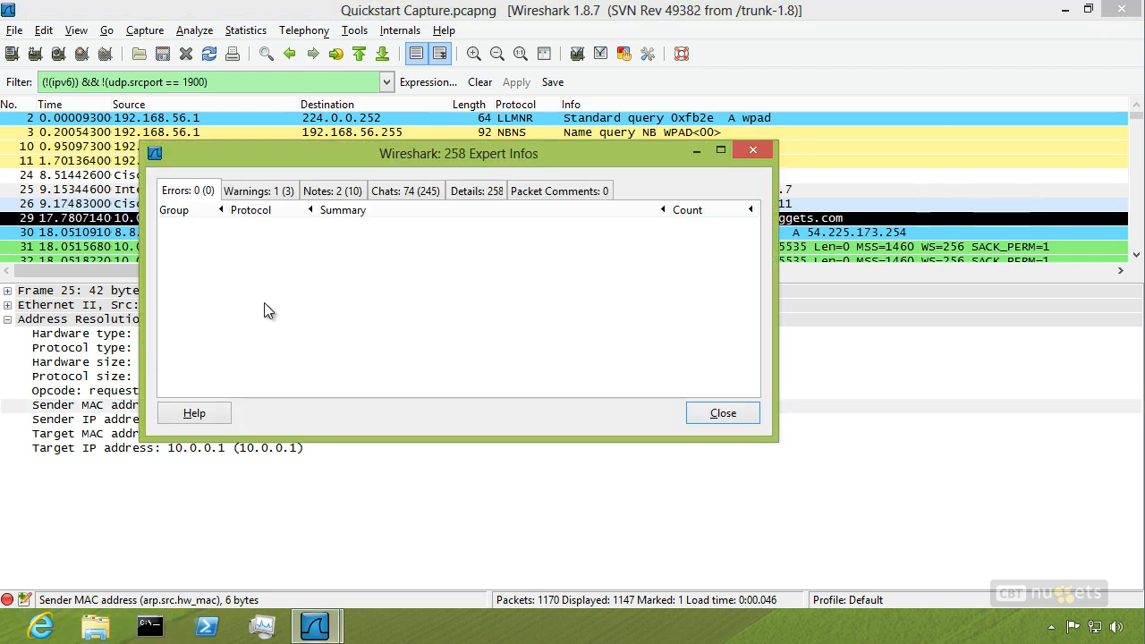
{"action": "left_click", "coordinate": [256, 190]}
{"action": "left_click", "coordinate": [318, 187]}
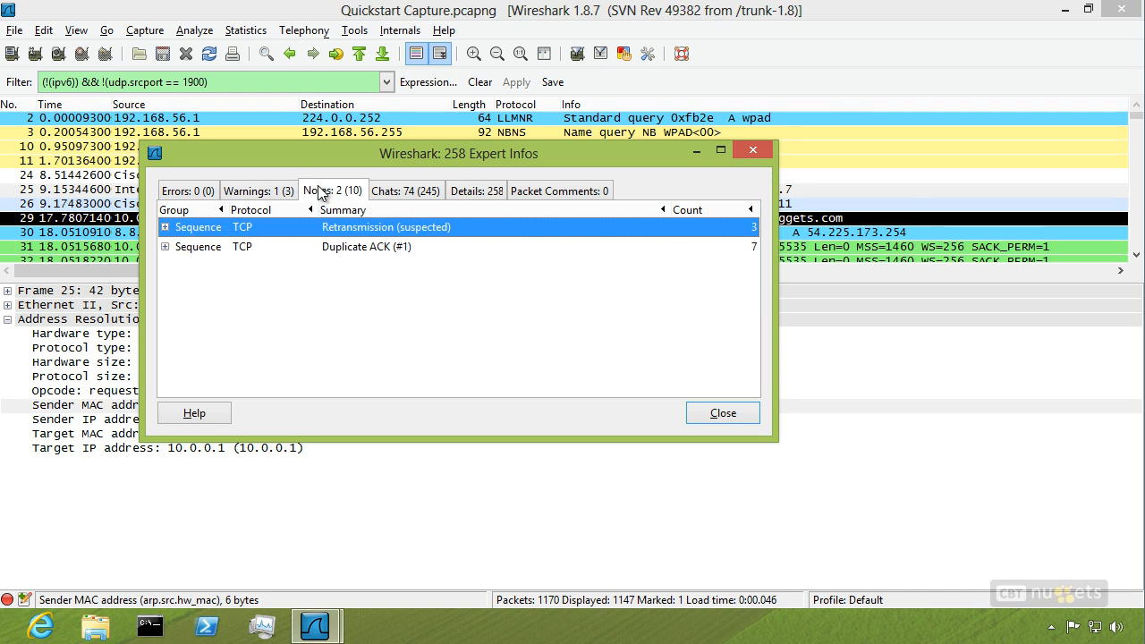
{"action": "left_click", "coordinate": [395, 189]}
{"action": "left_click", "coordinate": [469, 188]}
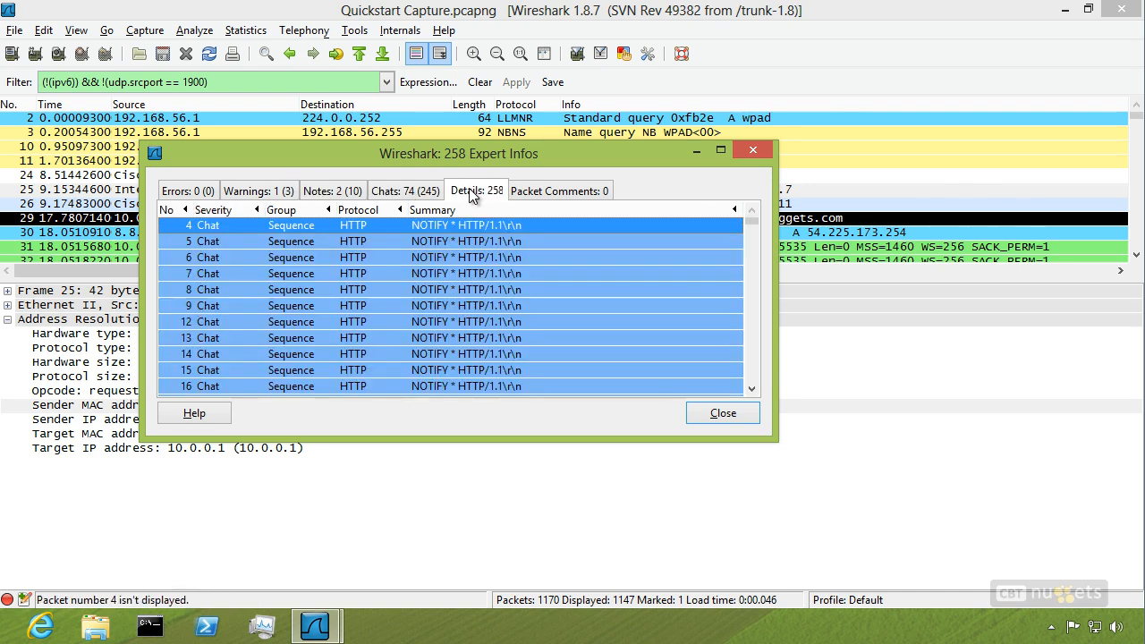
{"action": "left_click", "coordinate": [546, 191]}
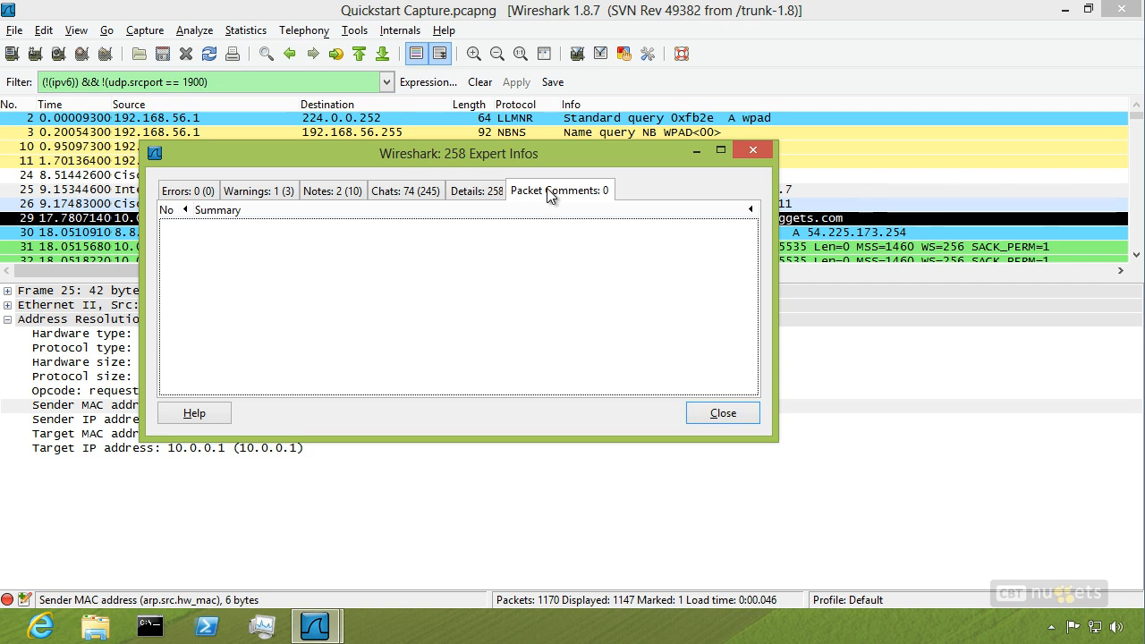
Expand the Undecoded X509CE warning, jump to packets 313, 802 and 950 from it, and close Expert Infos
{"action": "left_click", "coordinate": [278, 195]}
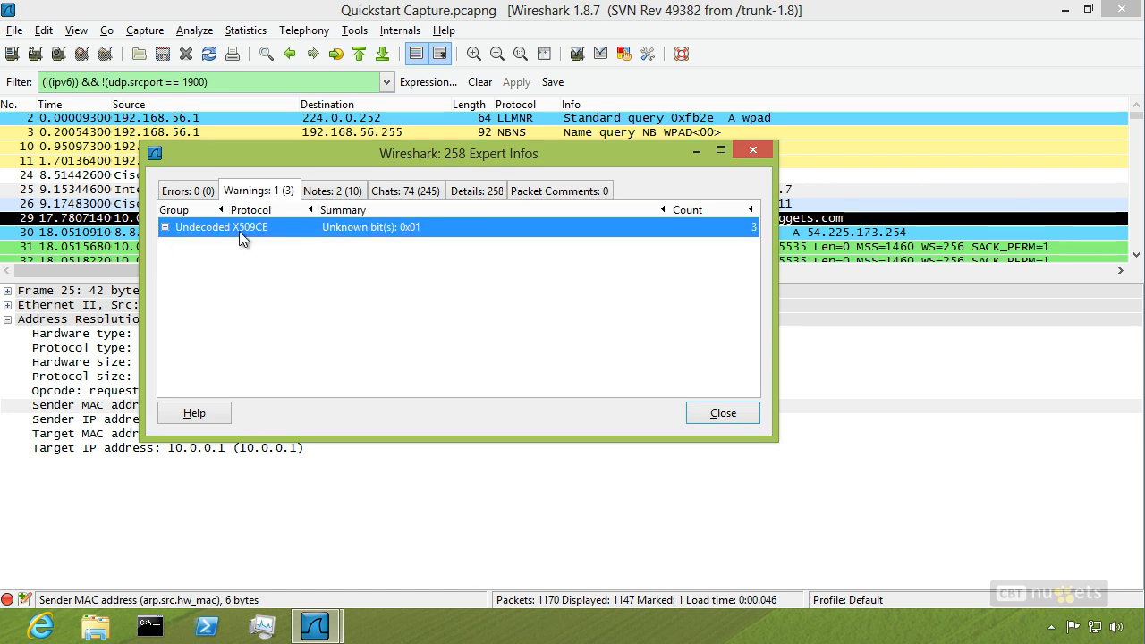
{"action": "left_click", "coordinate": [164, 227]}
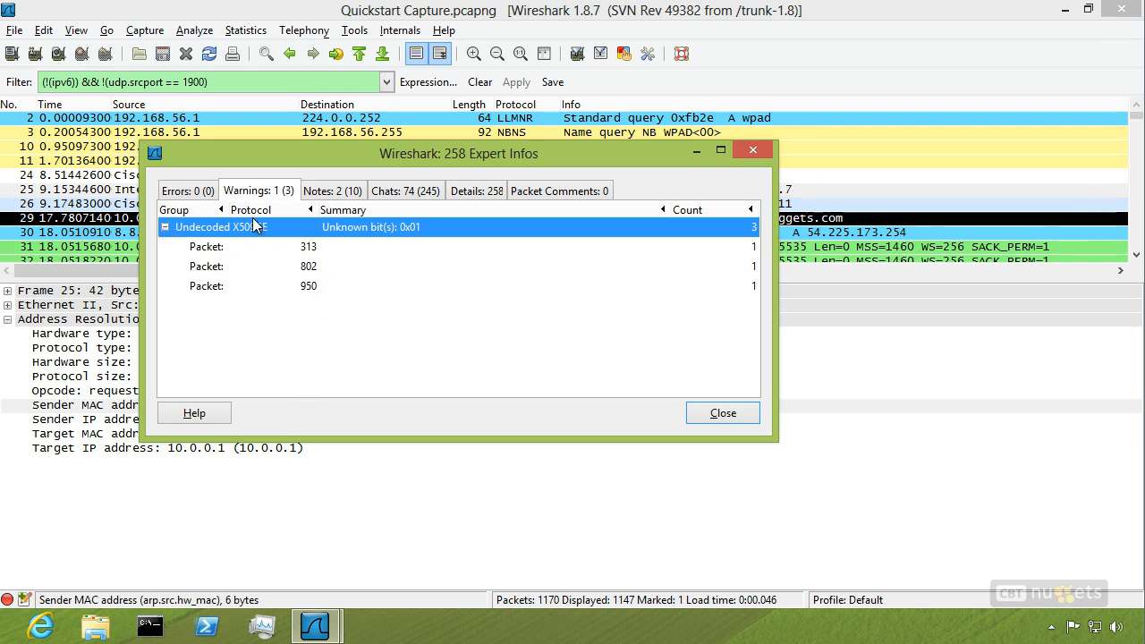
{"action": "left_click_drag", "start_coordinate": [334, 156], "coordinate": [709, 286]}
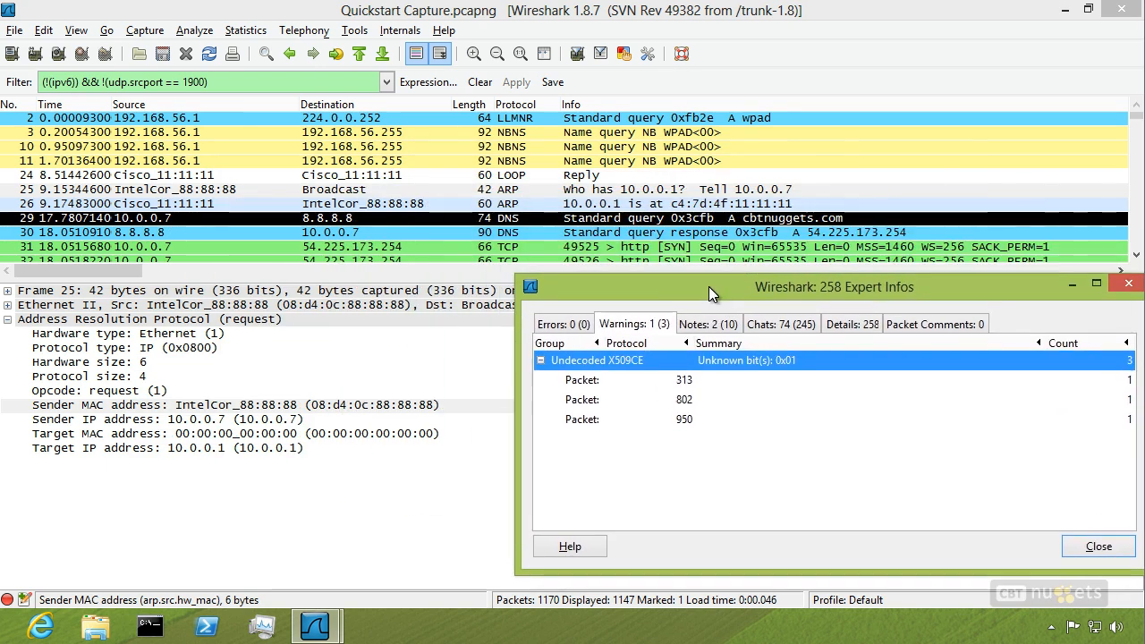
{"action": "left_click", "coordinate": [598, 383]}
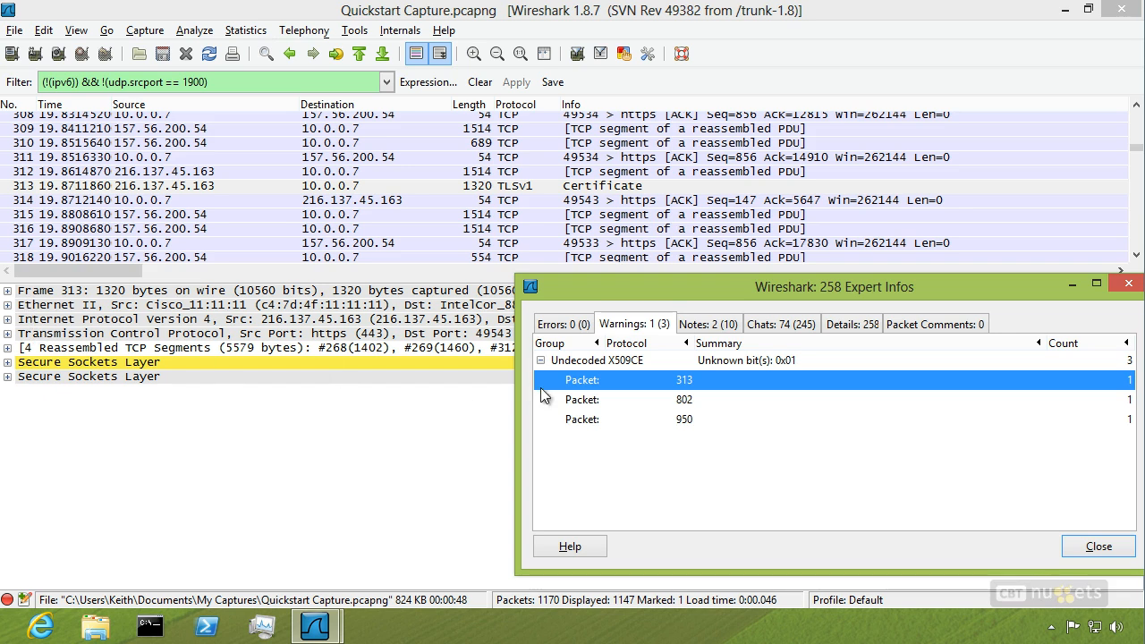
{"action": "left_click", "coordinate": [591, 400]}
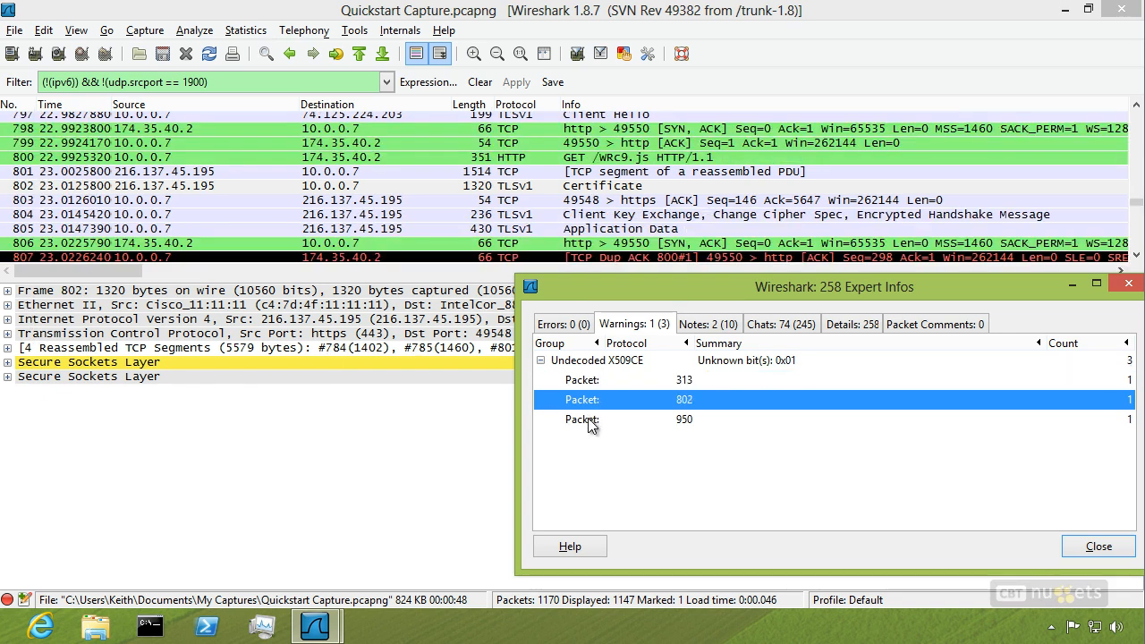
{"action": "left_click", "coordinate": [588, 419]}
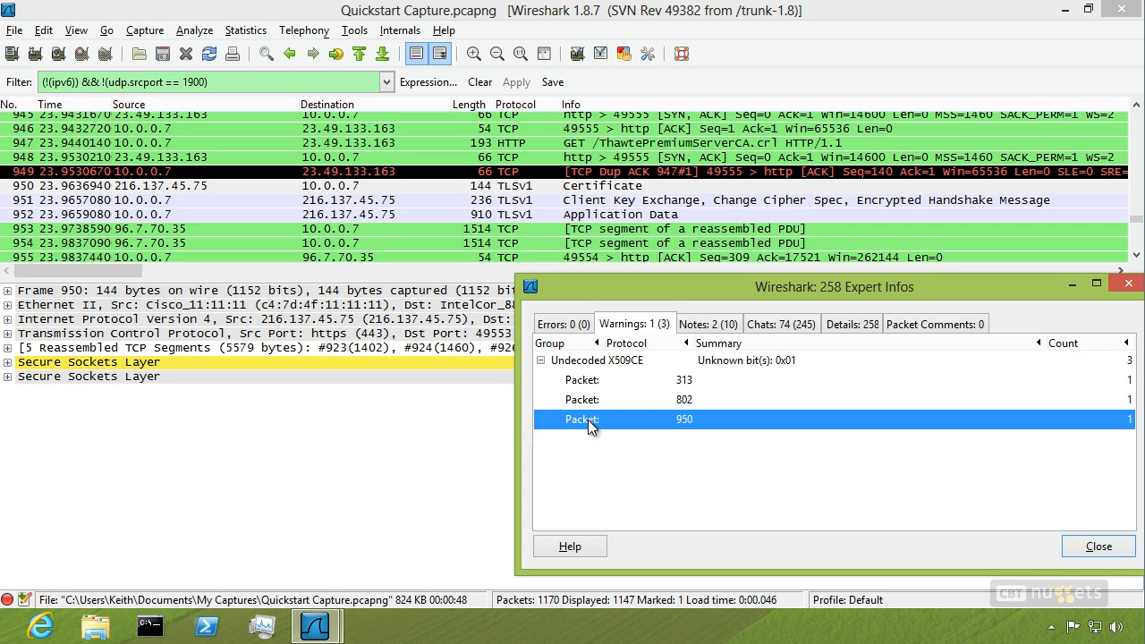
{"action": "left_click", "coordinate": [1097, 546]}
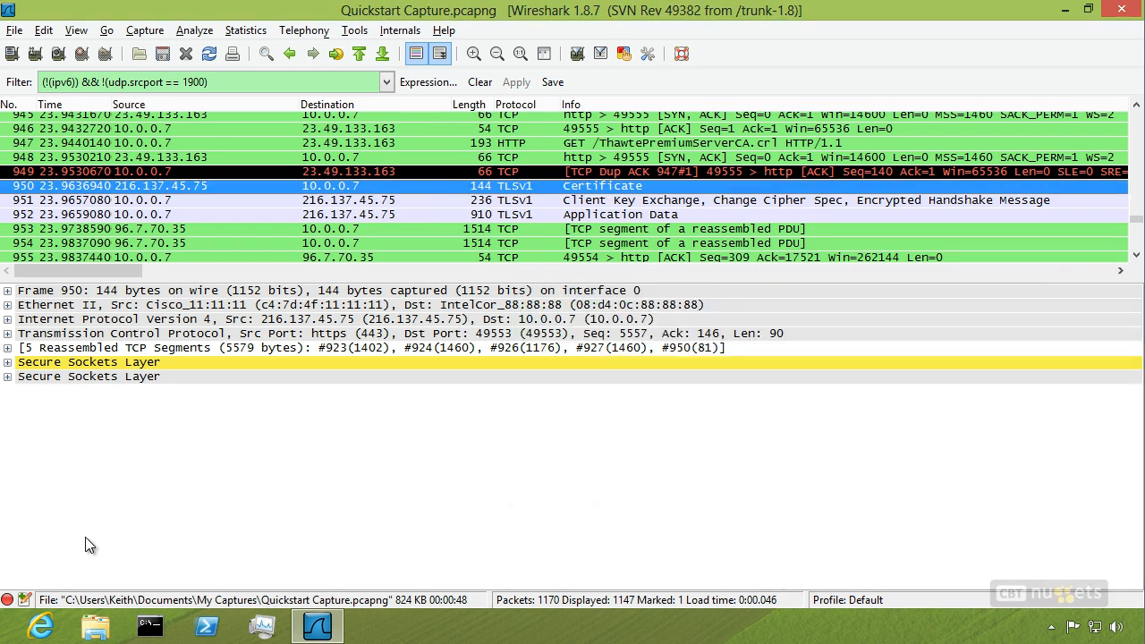
Open the capture comments editor and move it clear of the packet list
{"action": "left_click", "coordinate": [25, 600]}
{"action": "left_click_drag", "start_coordinate": [242, 39], "coordinate": [697, 395]}
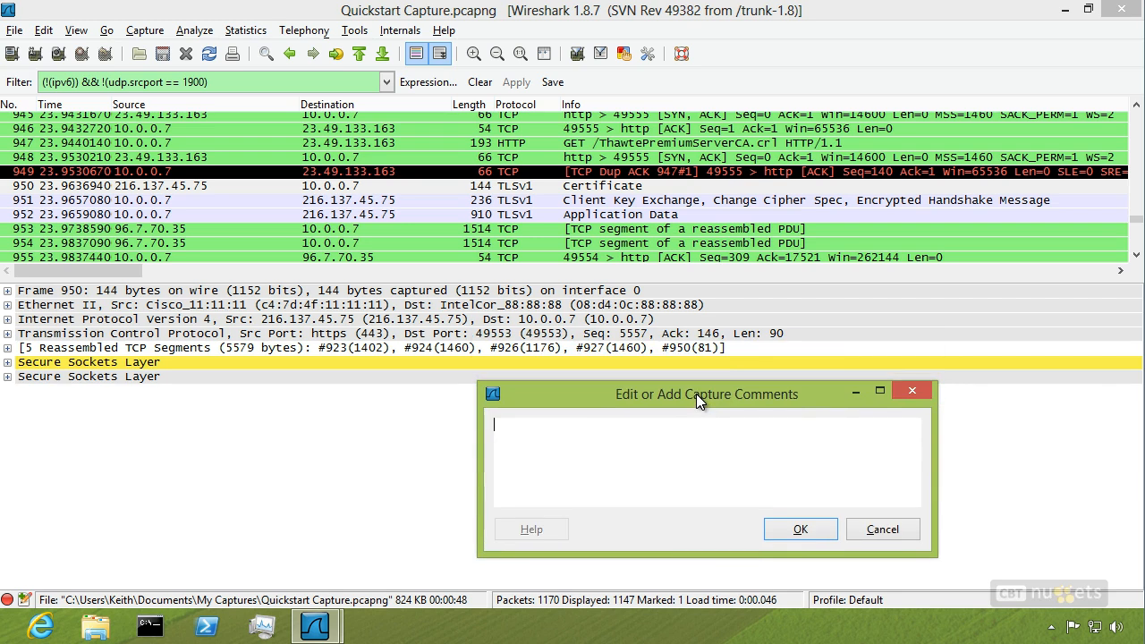